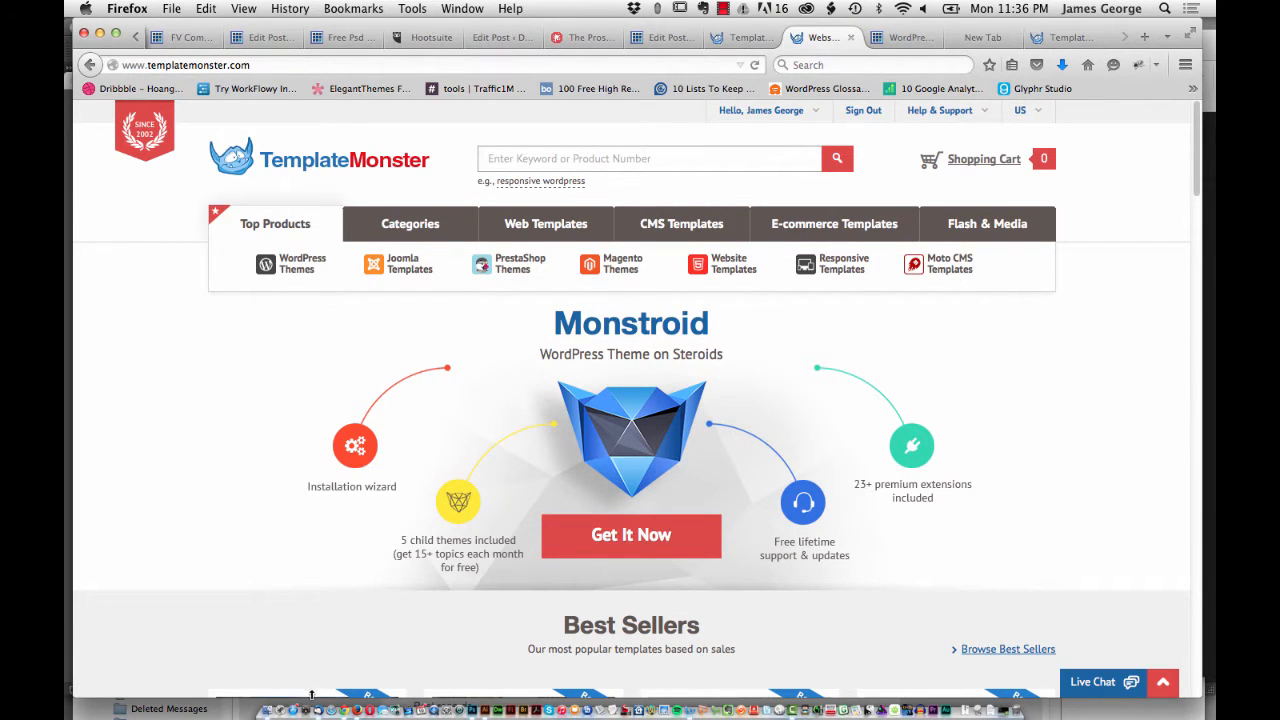
- Bring Thunderbird to the front to read the TemplateMonster order details email
{"action": "left_click", "coordinate": [318, 690]}
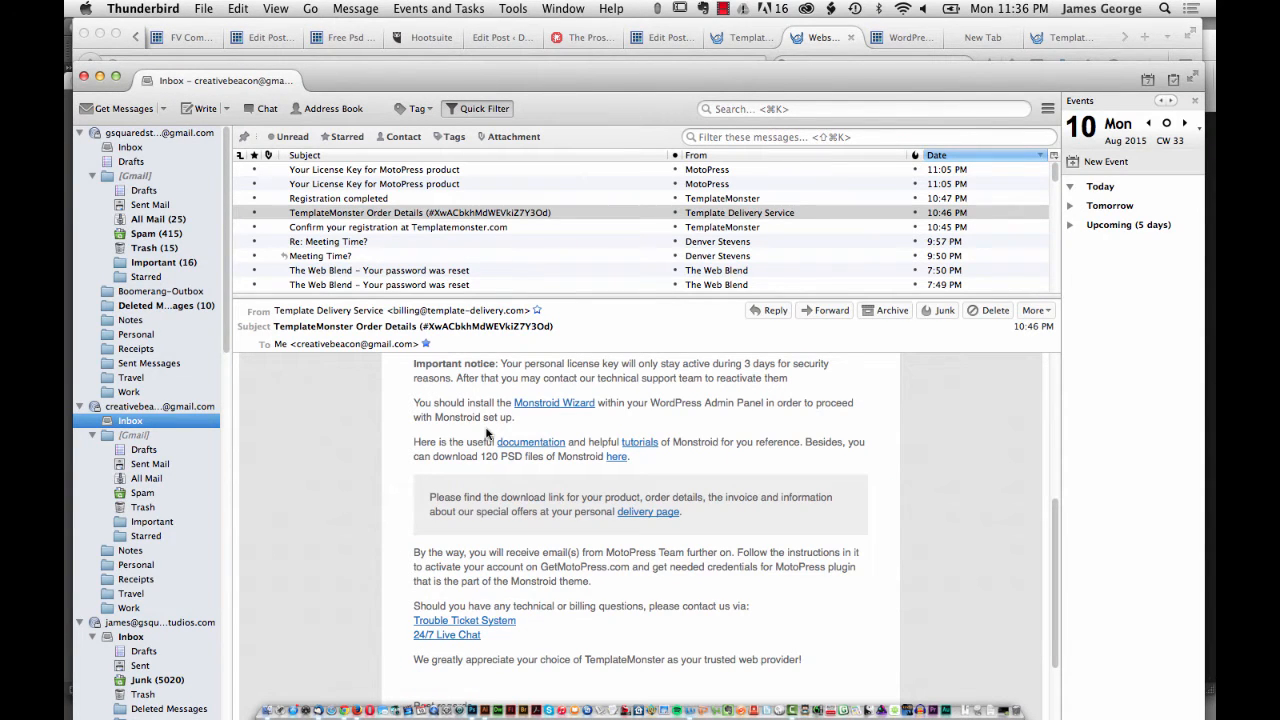
{"action": "scroll", "coordinate": [500, 386], "scroll_direction": "up", "scroll_amount": 1}
{"action": "scroll", "coordinate": [500, 386], "scroll_direction": "up", "scroll_amount": 2}
{"action": "scroll", "coordinate": [500, 386], "scroll_direction": "down", "scroll_amount": 2}
{"action": "scroll", "coordinate": [500, 386], "scroll_direction": "down", "scroll_amount": 1}
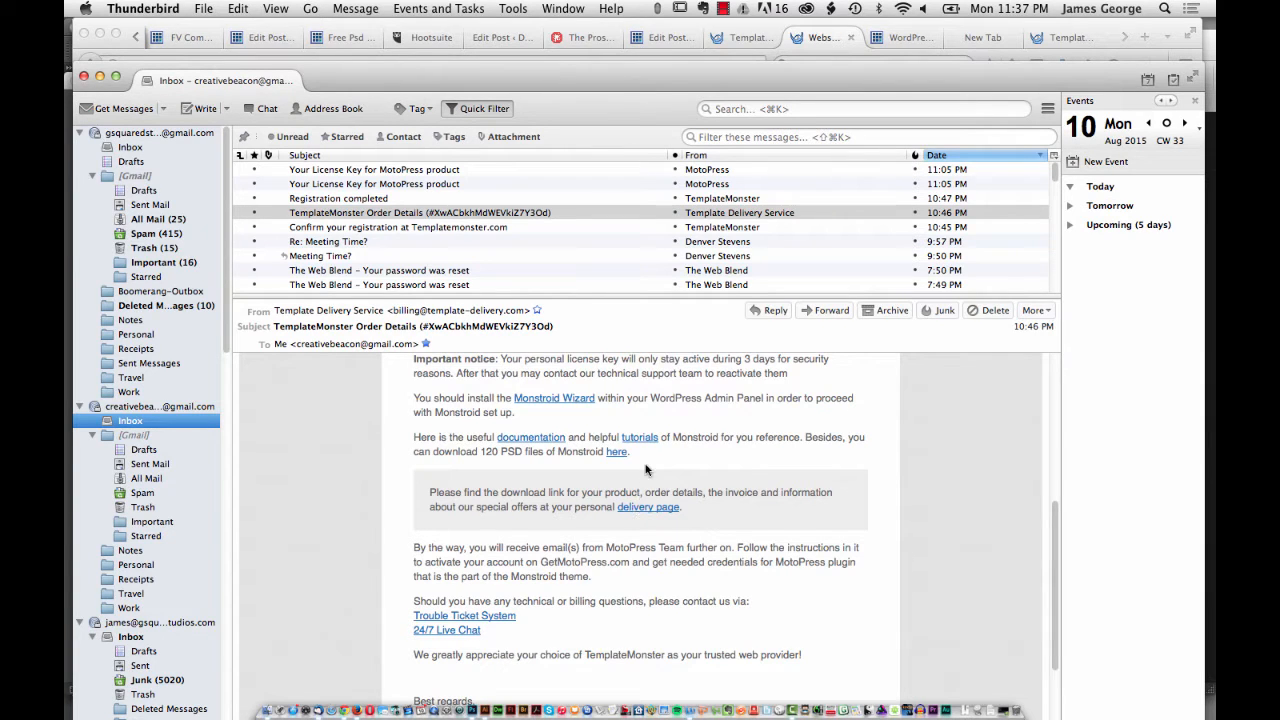
- Download the WordPress theme 55555 archive from the order delivery page and save it
{"action": "left_click", "coordinate": [876, 22]}
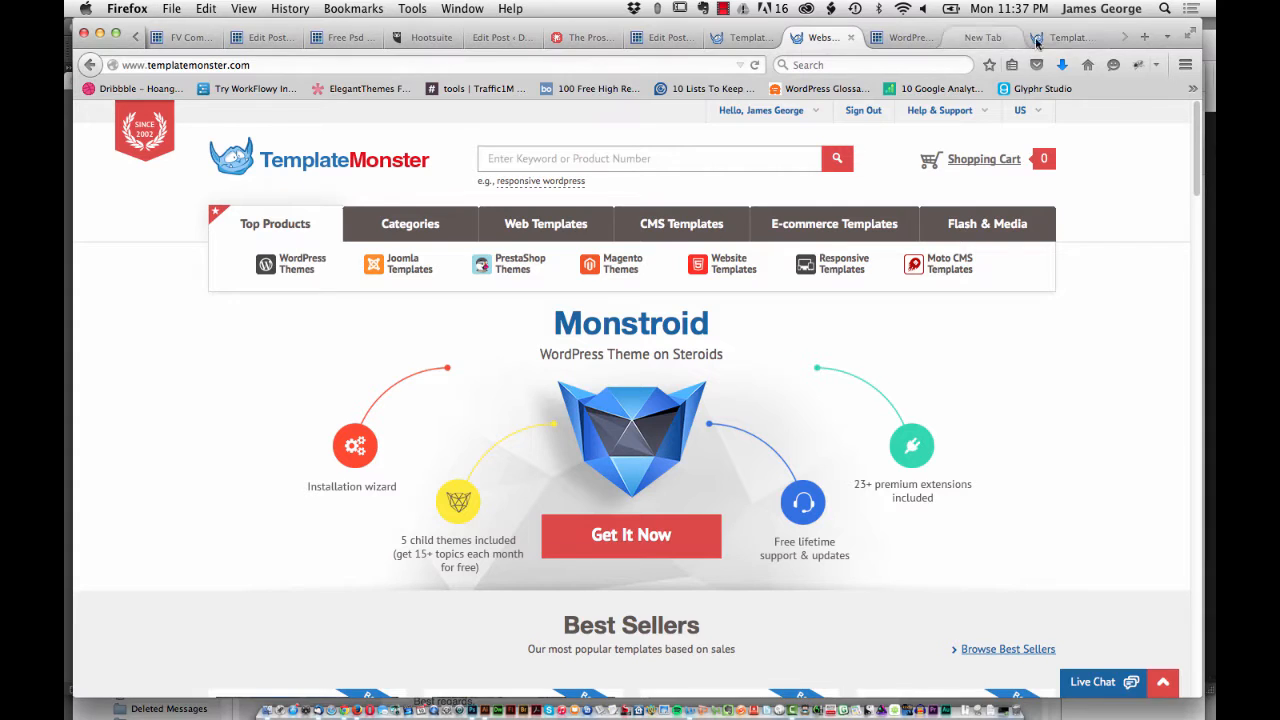
{"action": "left_click", "coordinate": [1066, 40]}
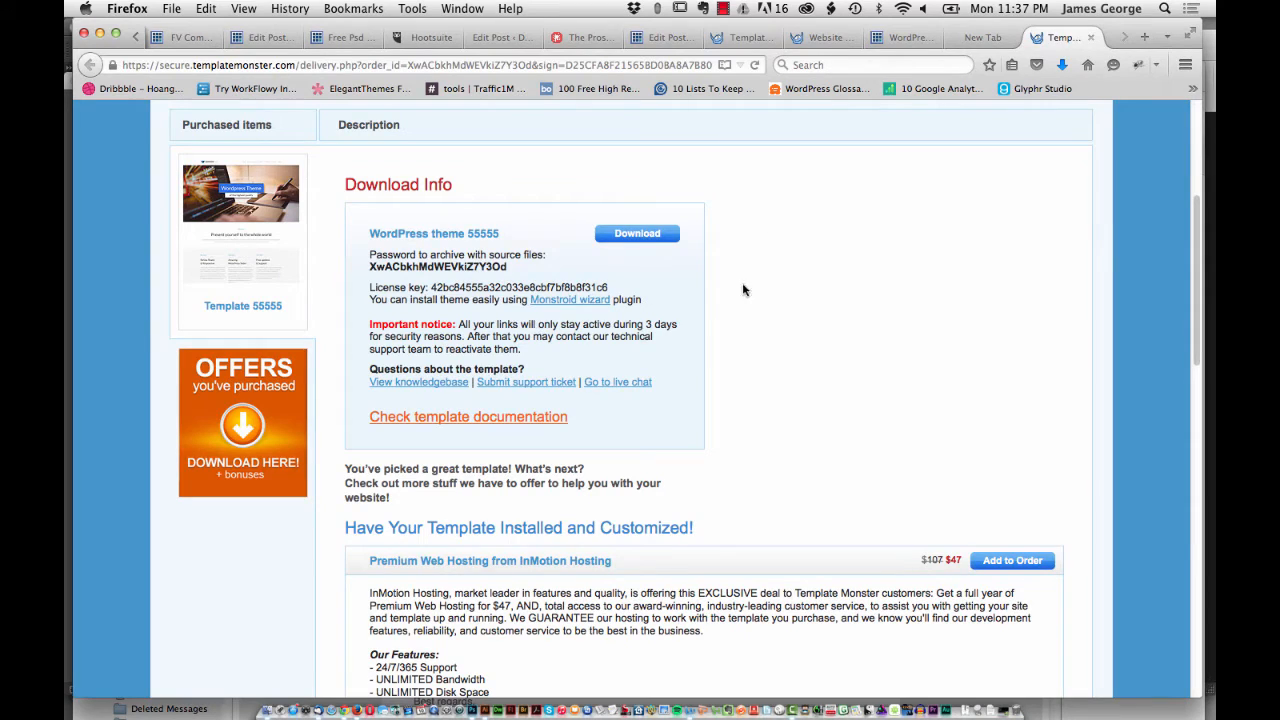
{"action": "left_click", "coordinate": [636, 236]}
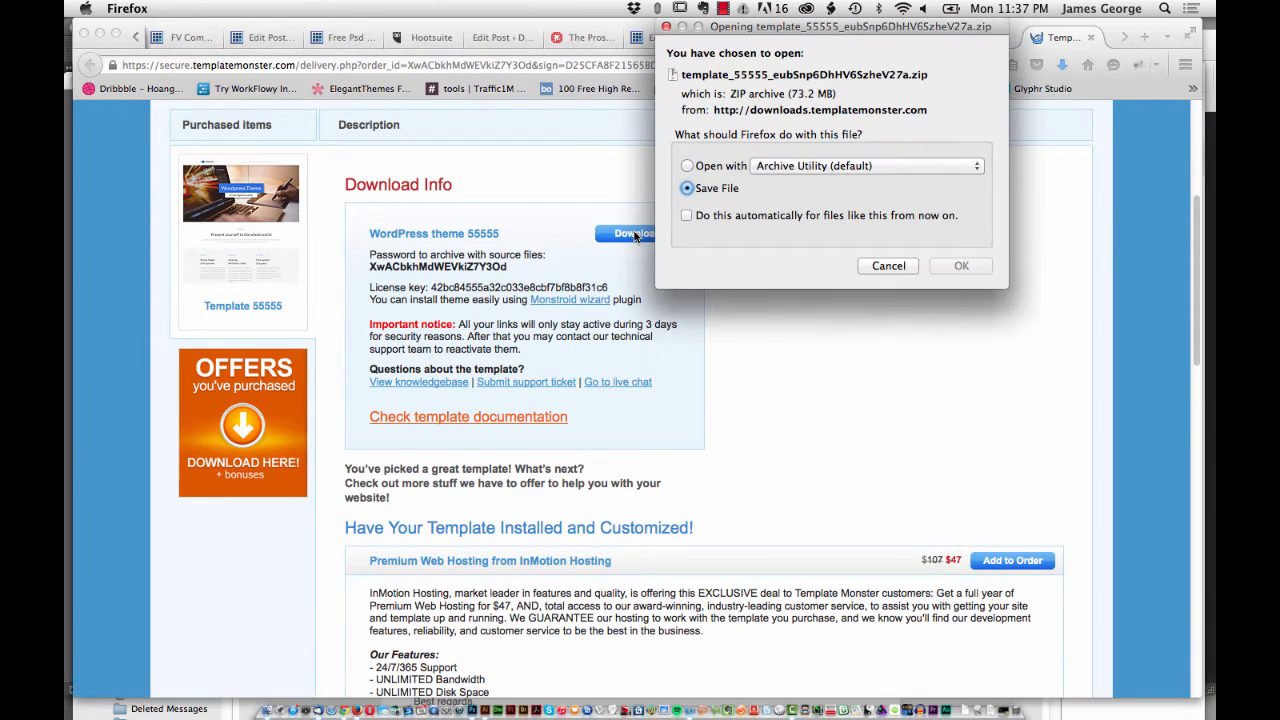
{"action": "left_click", "coordinate": [961, 266]}
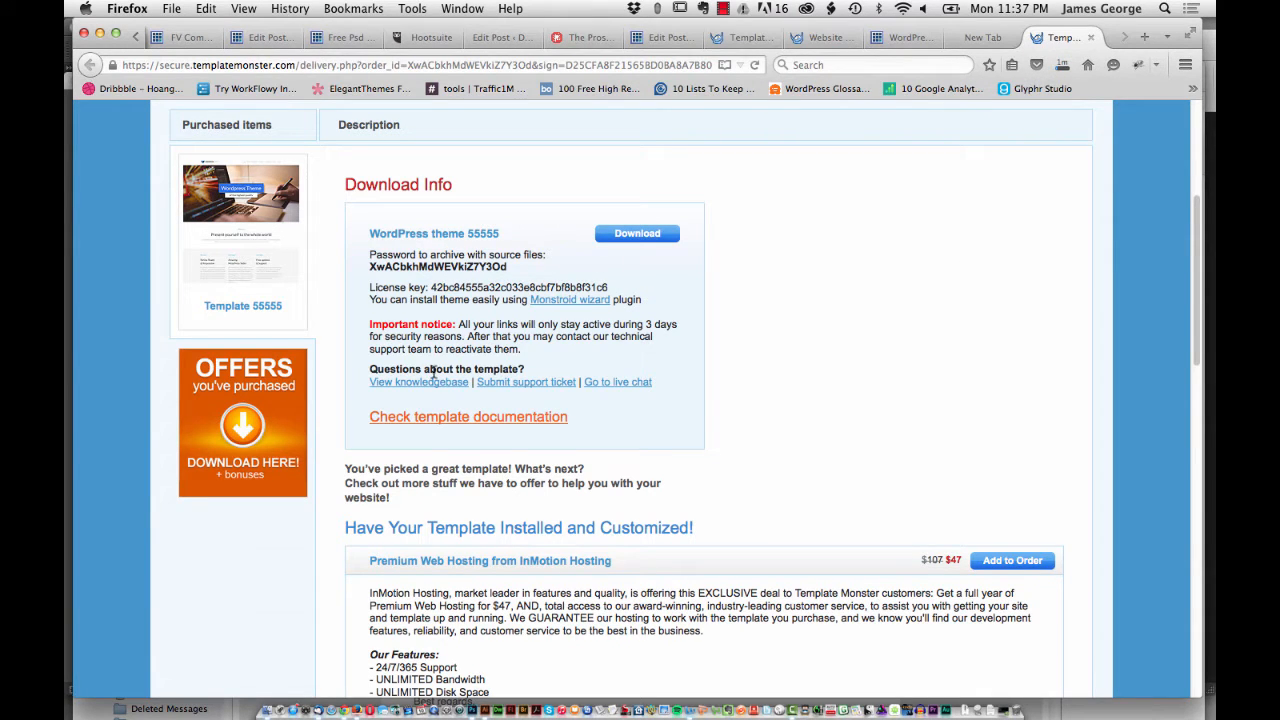
{"action": "scroll", "coordinate": [508, 352], "scroll_direction": "down", "scroll_amount": 1}
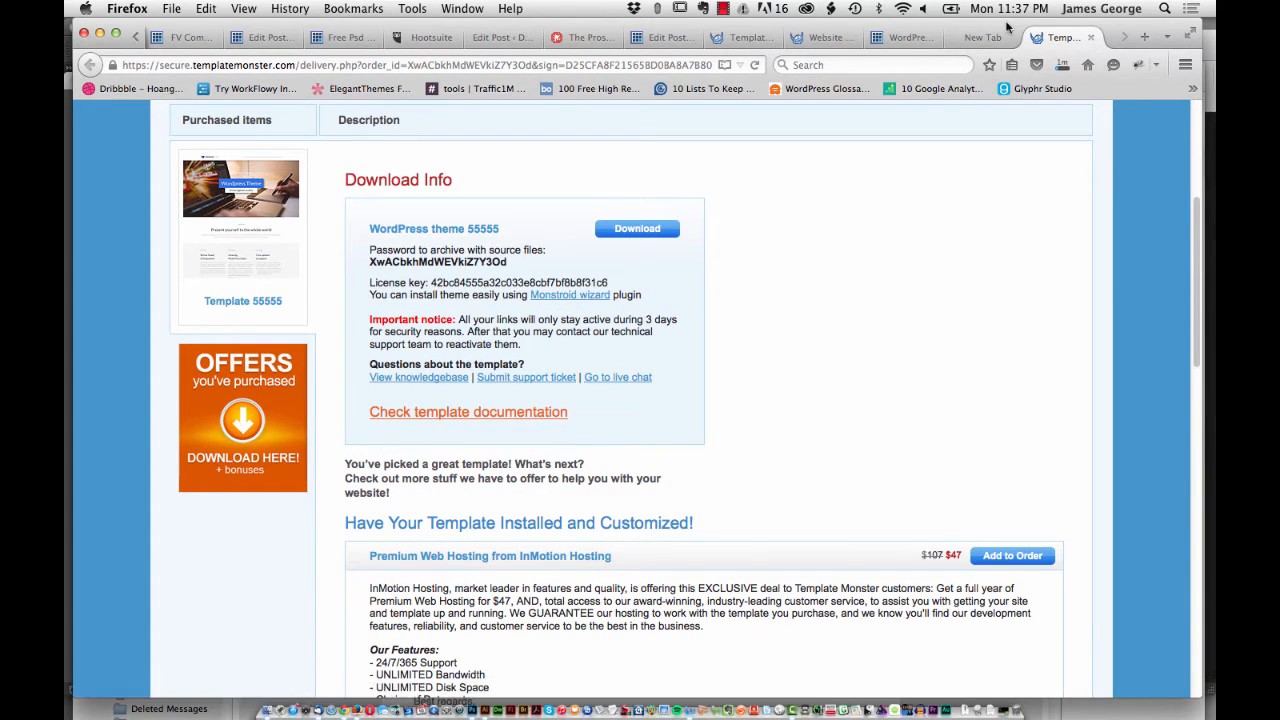
- Reach the local site's Appearance > Themes > Add New > Upload Theme form
{"action": "left_click", "coordinate": [664, 38]}
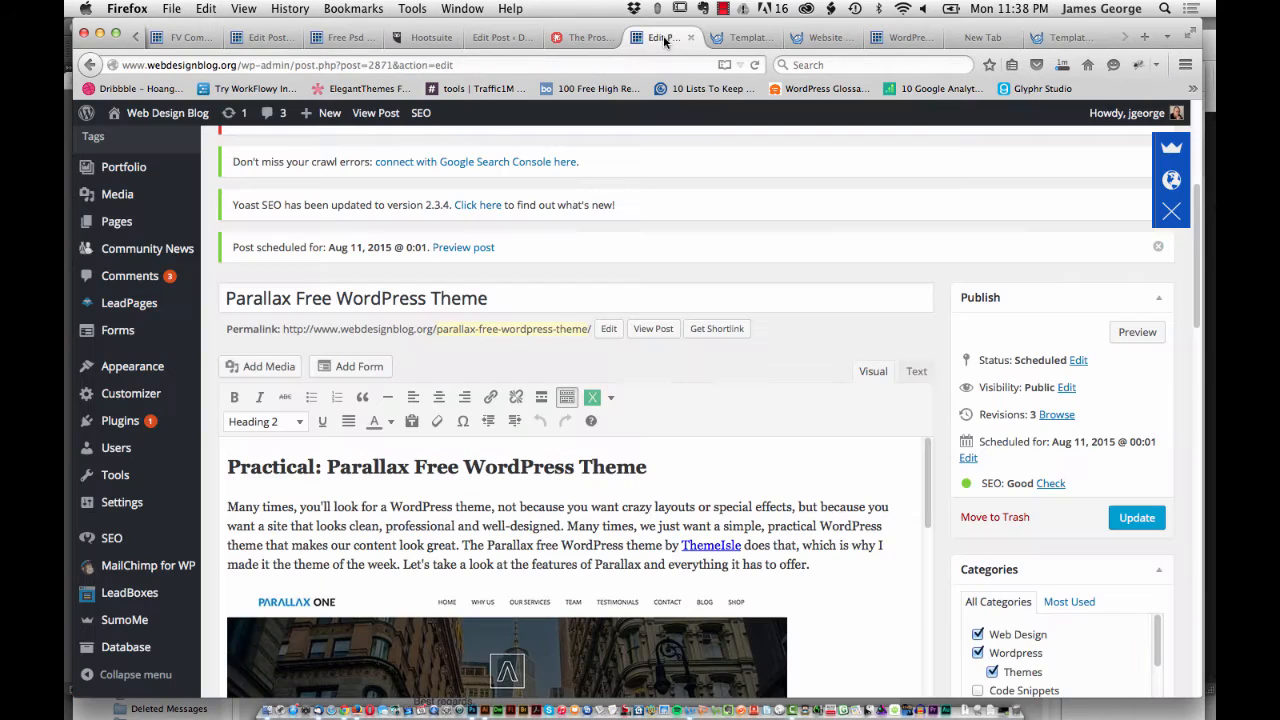
{"action": "left_click", "coordinate": [906, 38]}
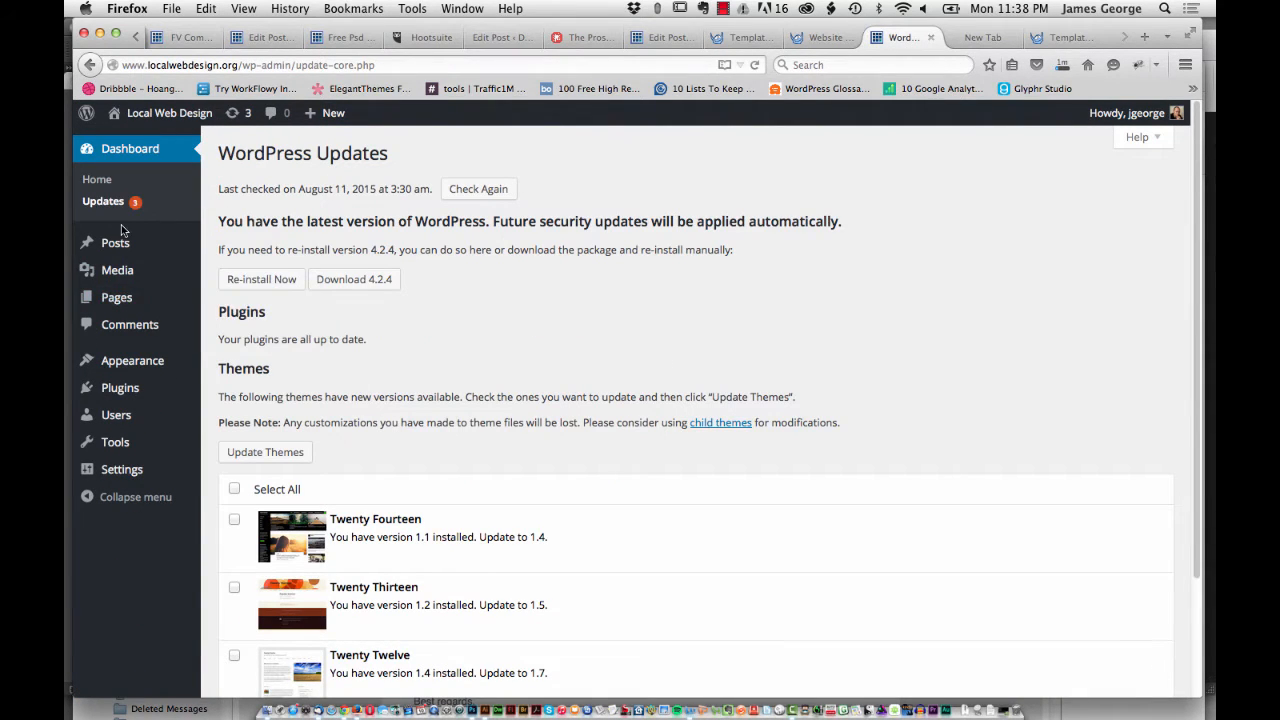
{"action": "mouse_move", "coordinate": [132, 361]}
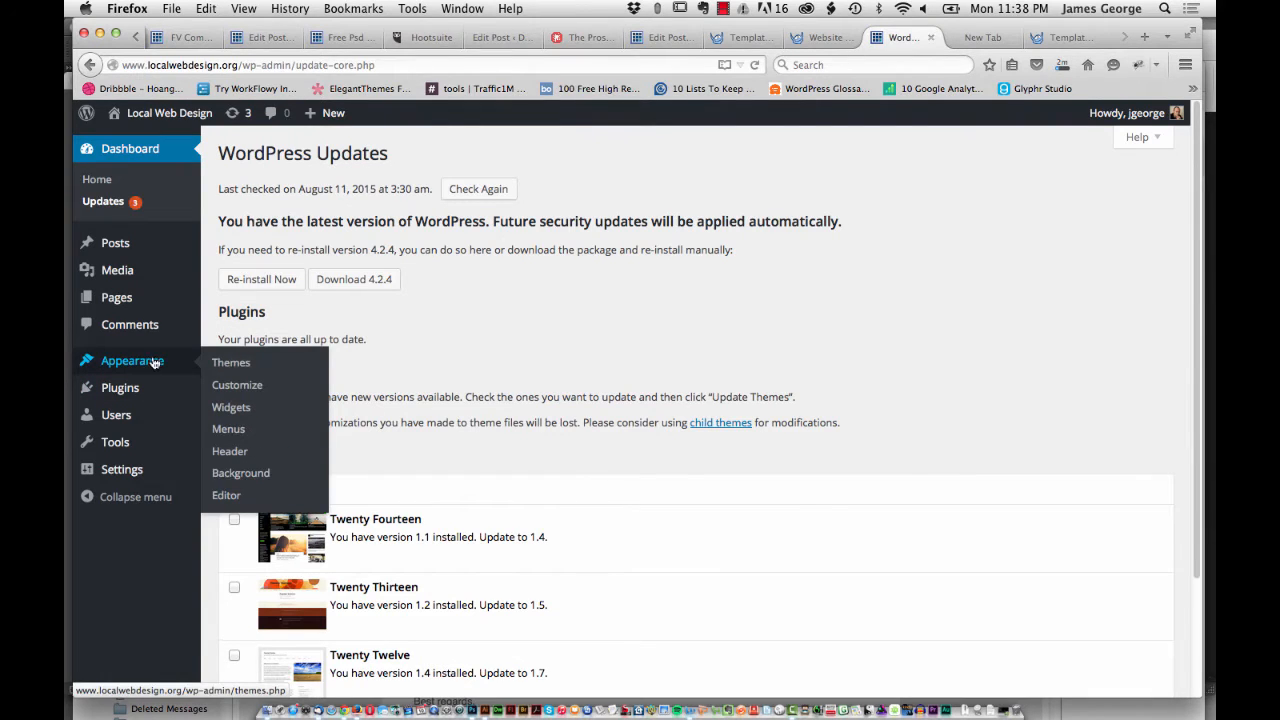
{"action": "left_click", "coordinate": [242, 364]}
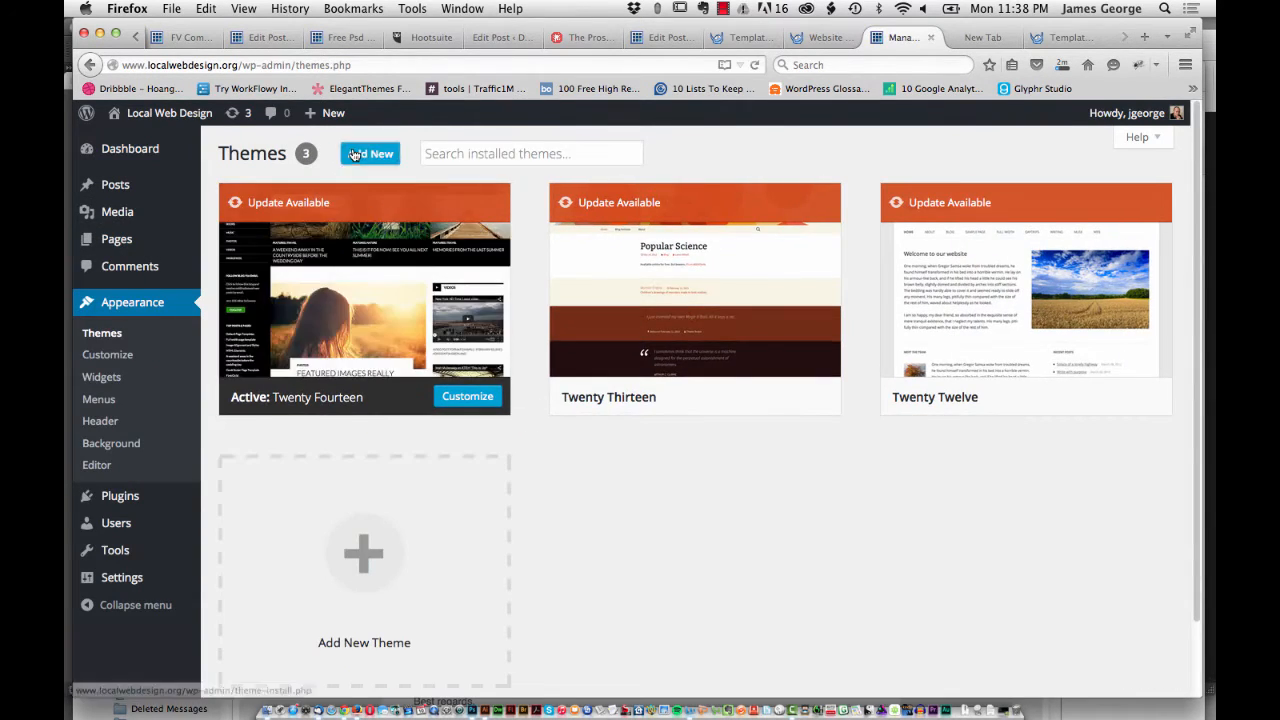
{"action": "left_click", "coordinate": [355, 154]}
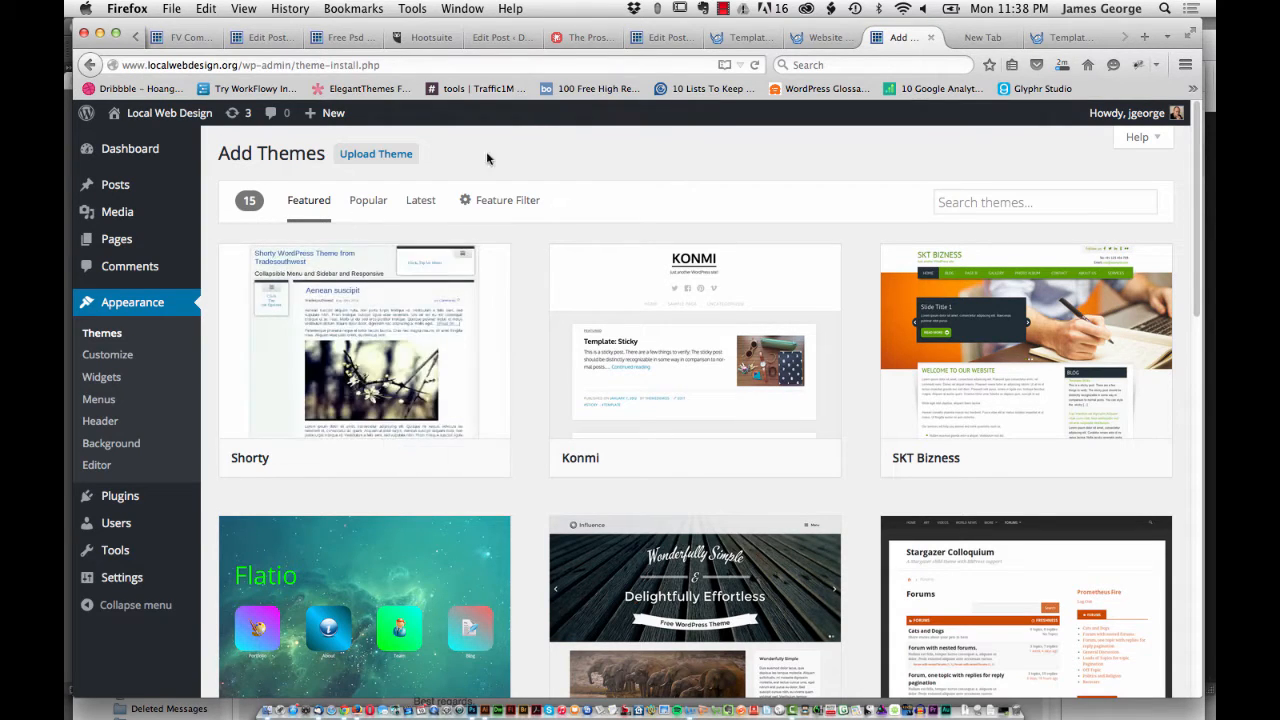
{"action": "left_click", "coordinate": [400, 155]}
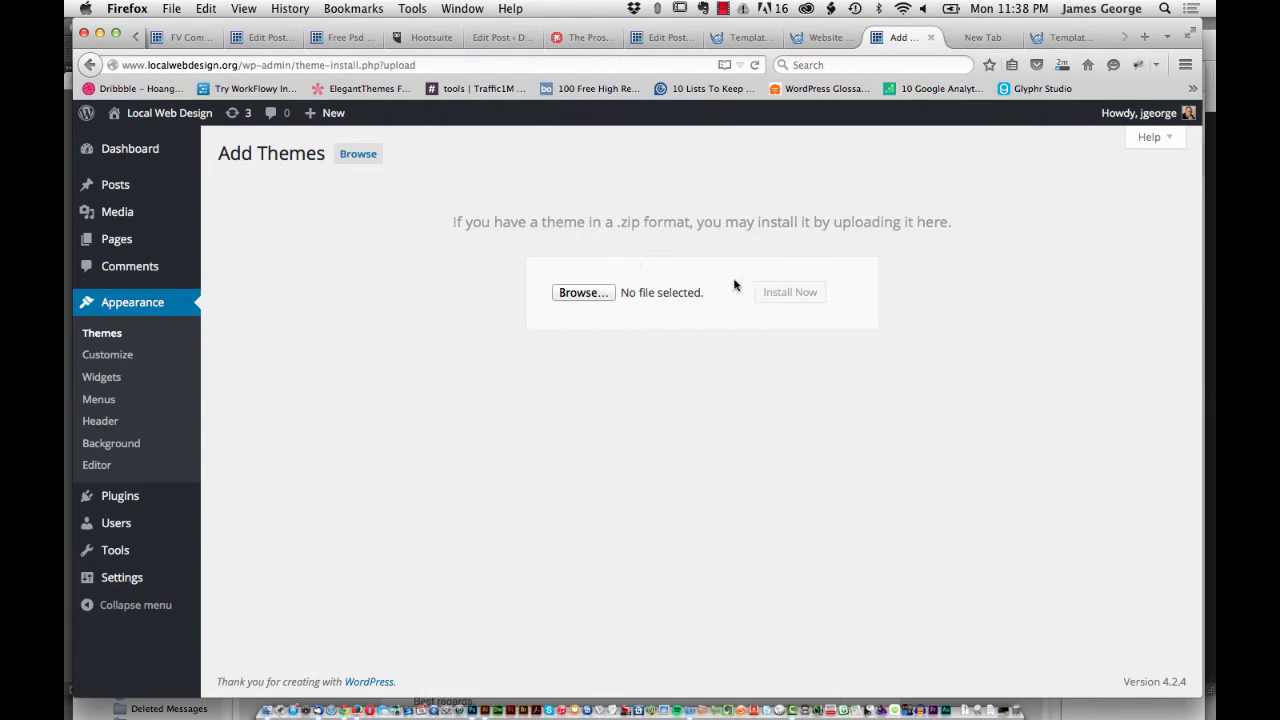
- Browse to the Downloads folder, cancel without choosing a file, and check the theme download progress
{"action": "left_click", "coordinate": [585, 295]}
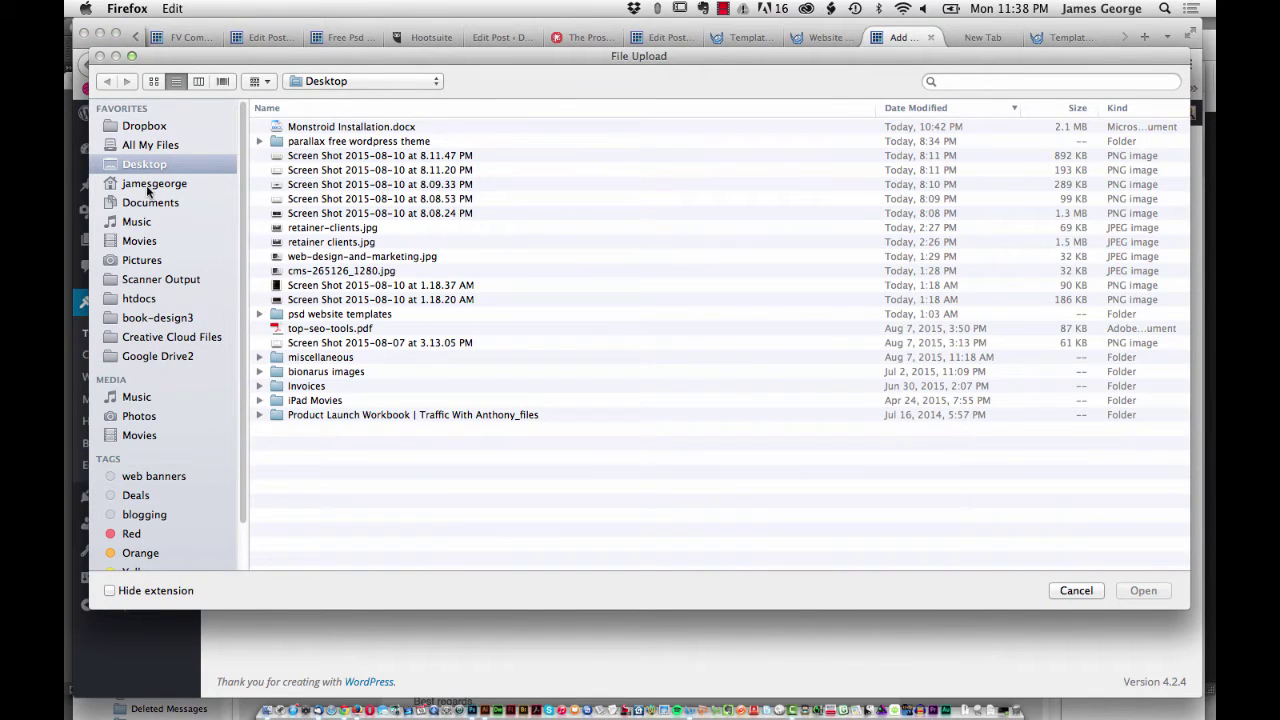
{"action": "left_click", "coordinate": [148, 186]}
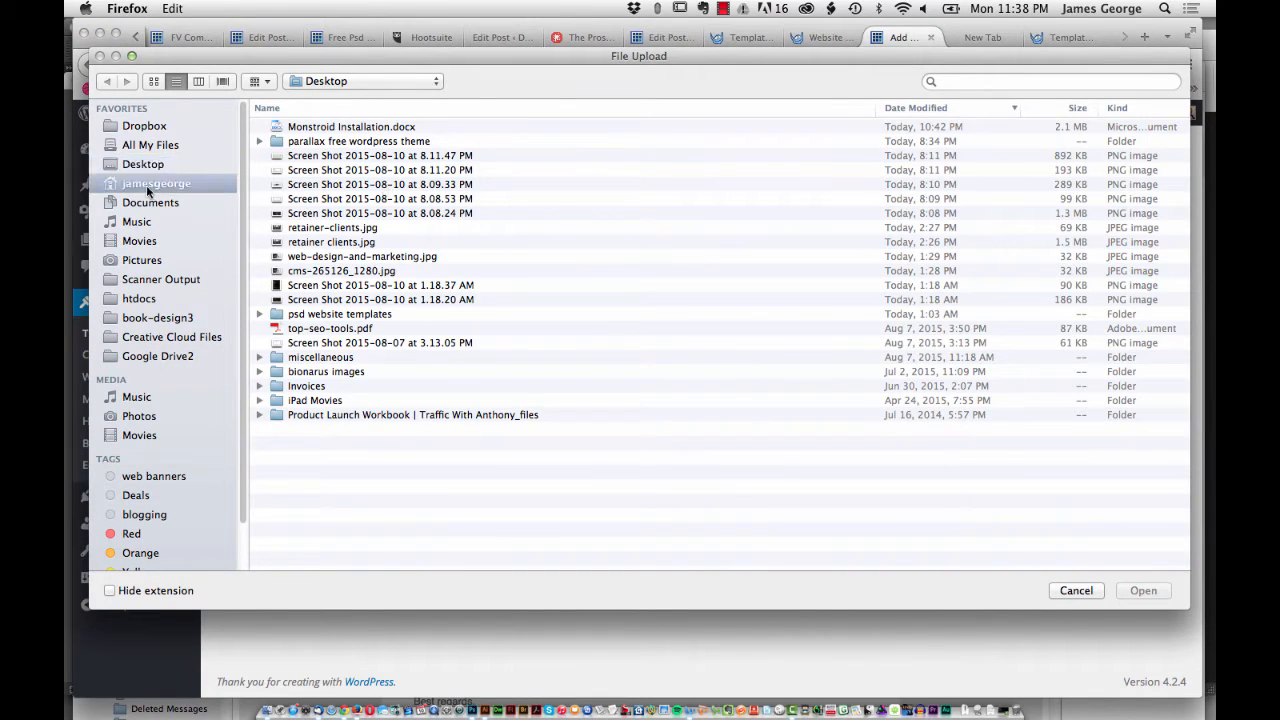
{"action": "double_click", "coordinate": [352, 127]}
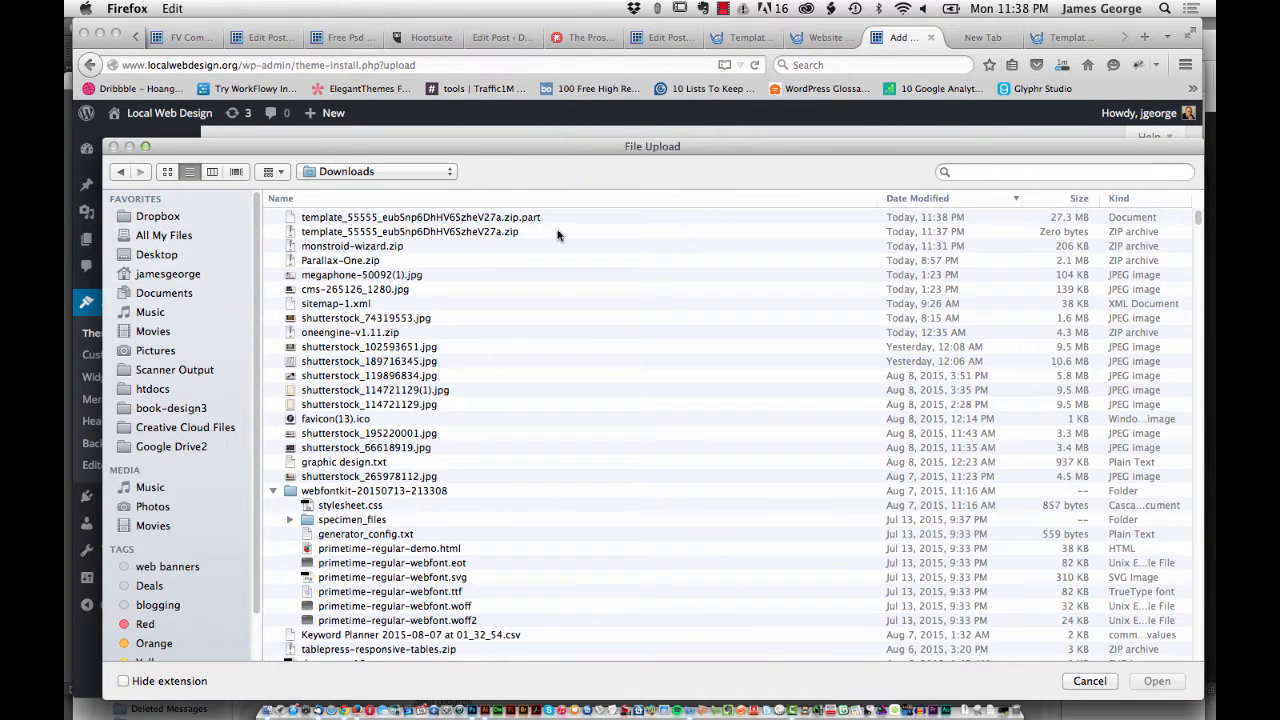
{"action": "left_click", "coordinate": [1074, 682]}
{"action": "left_click", "coordinate": [1062, 64]}
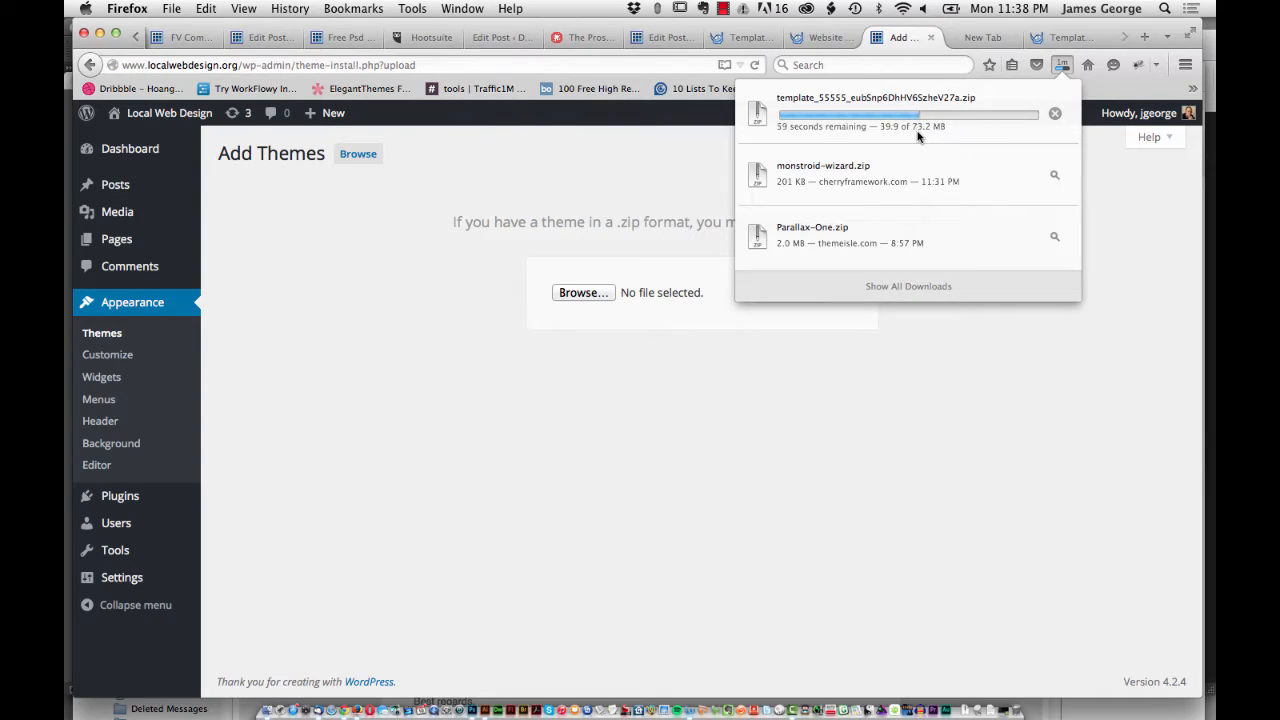
- Delete the Hello Dolly plugin and its files from the installed plugins list
{"action": "left_click", "coordinate": [265, 354]}
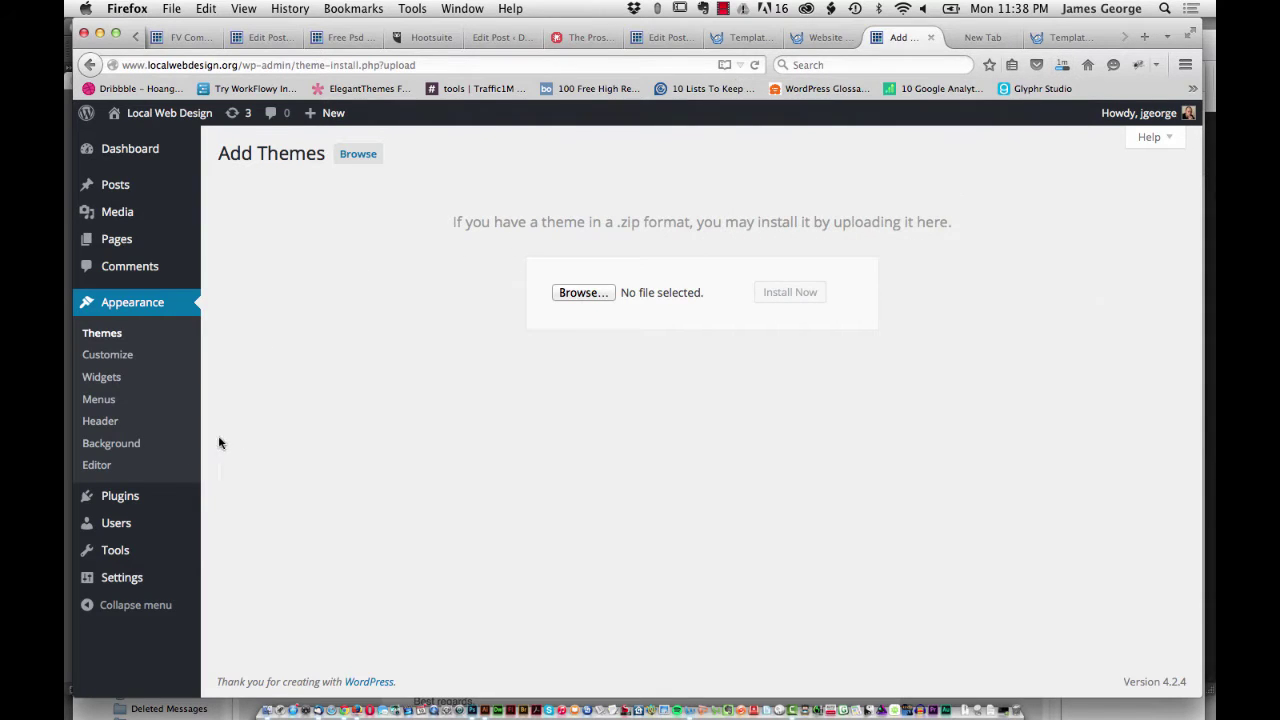
{"action": "left_click", "coordinate": [128, 498]}
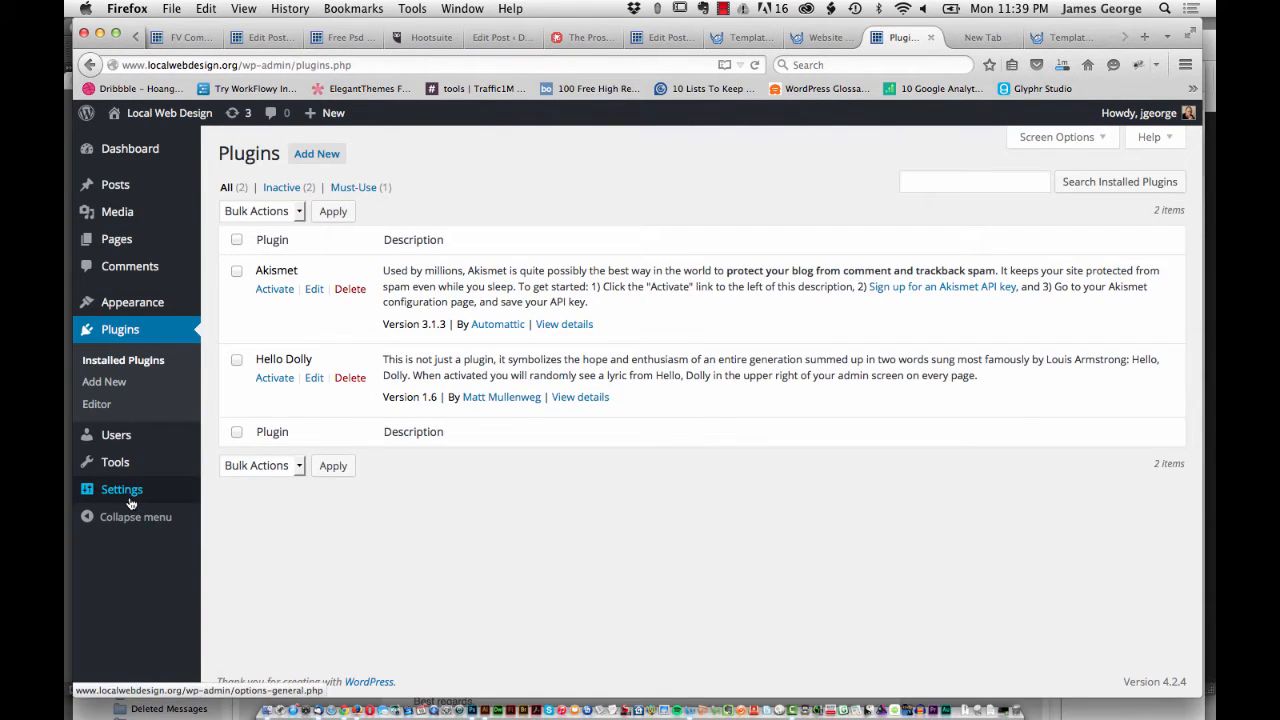
{"action": "left_click", "coordinate": [338, 379]}
{"action": "left_click", "coordinate": [283, 268]}
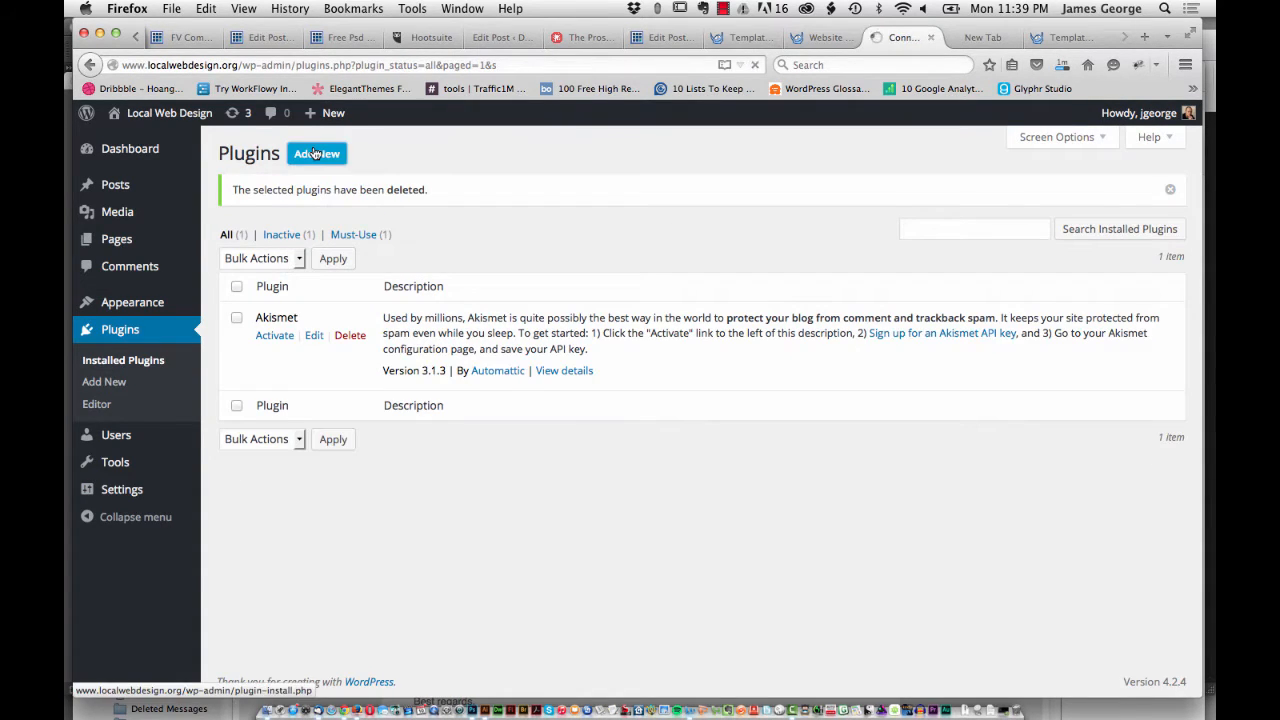
- Upload monstroid-wizard.zip from Downloads and install the plugin
{"action": "left_click", "coordinate": [315, 153]}
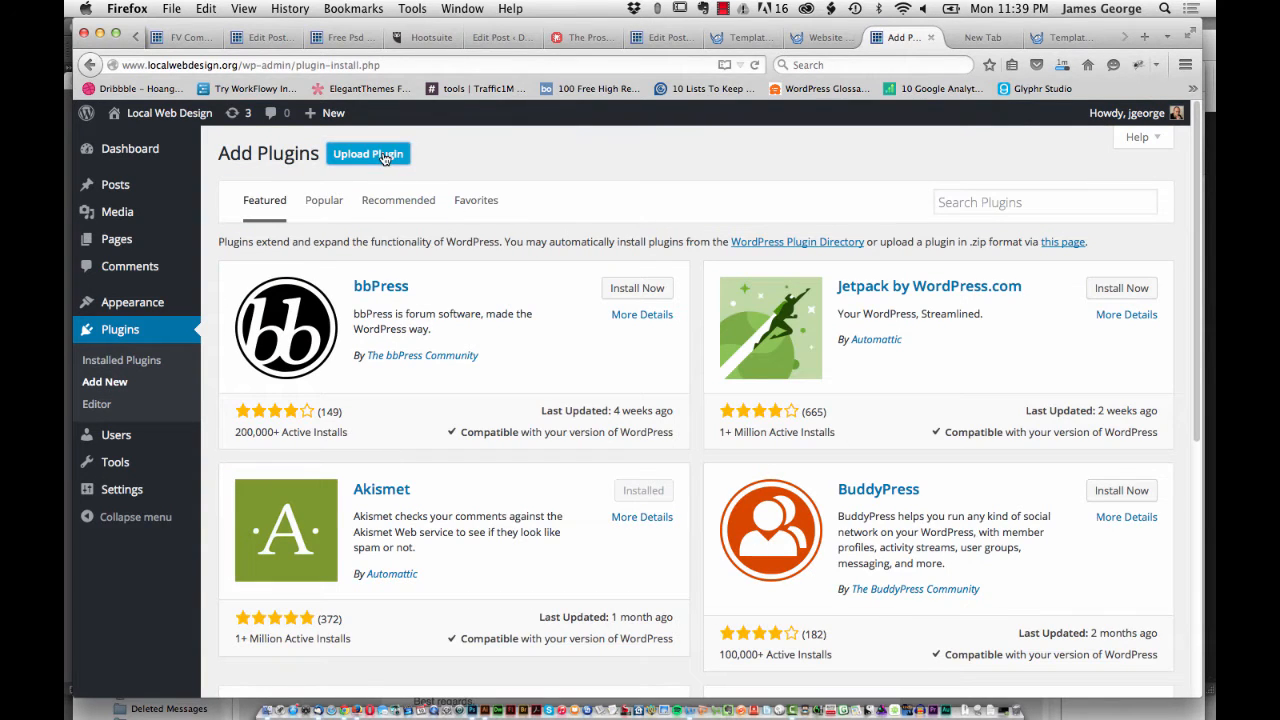
{"action": "left_click", "coordinate": [384, 158]}
{"action": "left_click", "coordinate": [570, 290]}
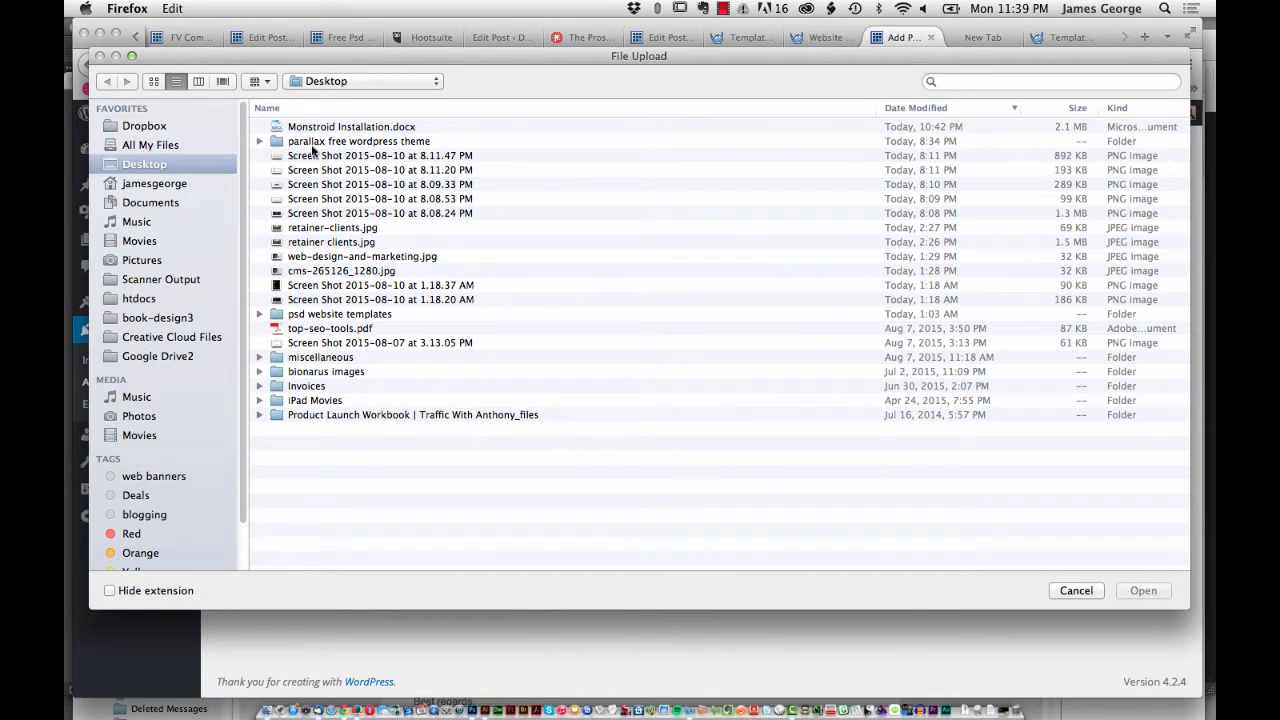
{"action": "left_click", "coordinate": [330, 86]}
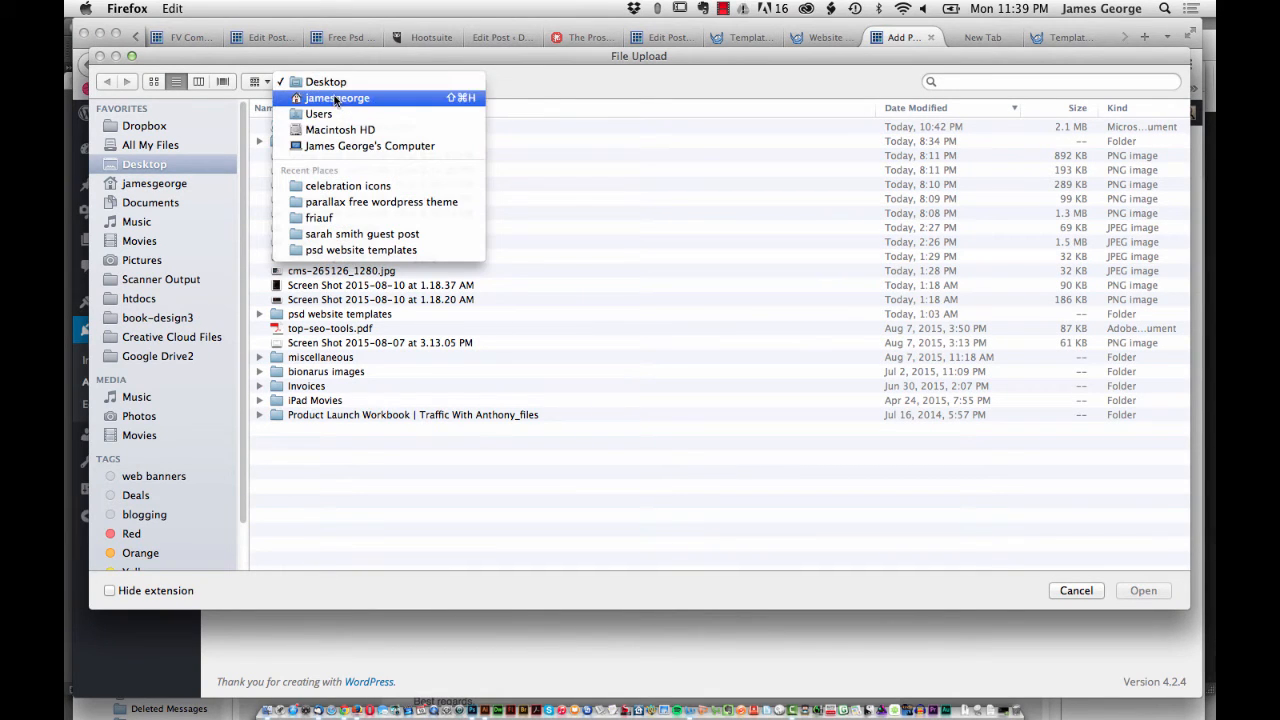
{"action": "left_click", "coordinate": [336, 98]}
{"action": "double_click", "coordinate": [329, 127]}
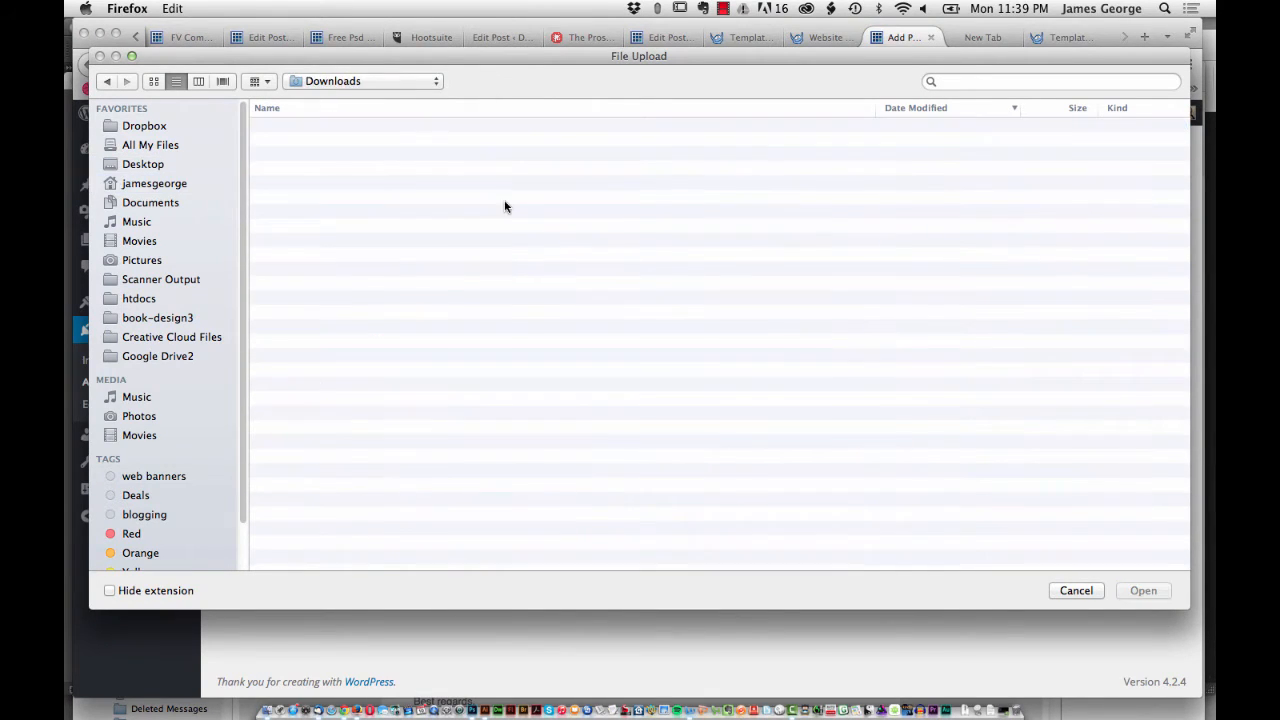
{"action": "double_click", "coordinate": [345, 156]}
{"action": "left_click", "coordinate": [776, 300]}
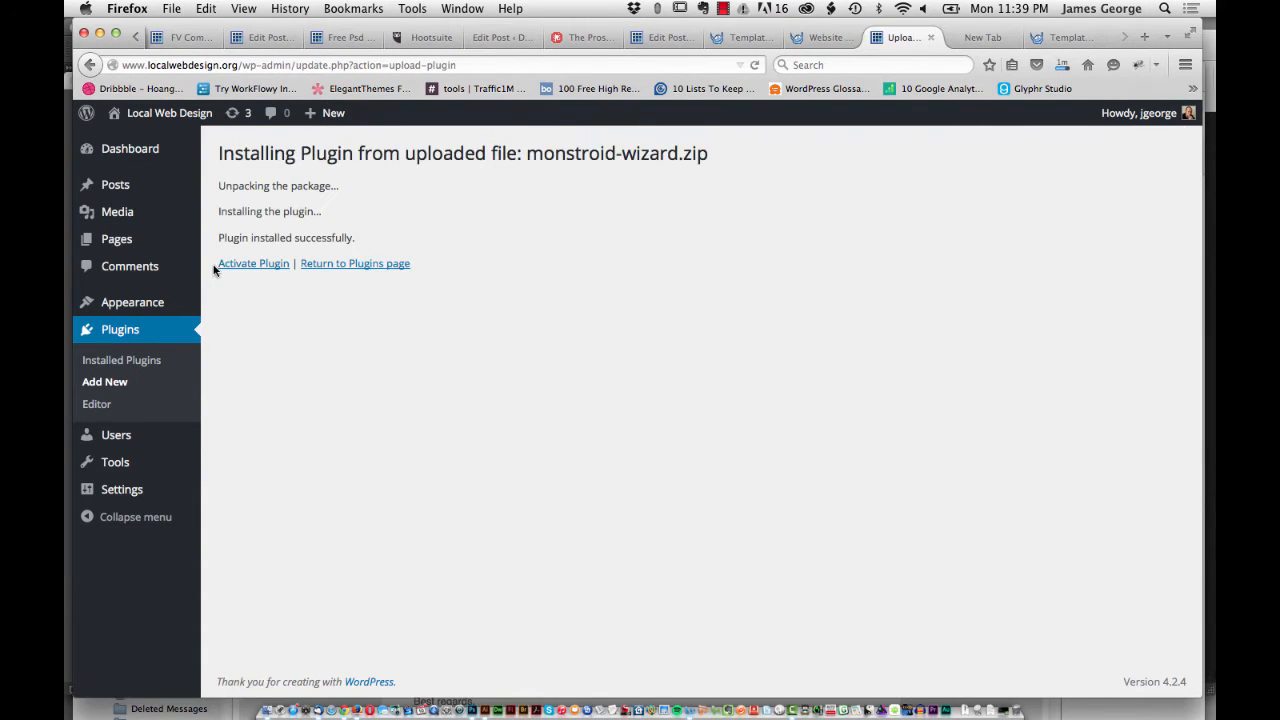
- Activate the Monstroid Wizard plugin and launch its theme installation page
{"action": "left_click", "coordinate": [229, 265]}
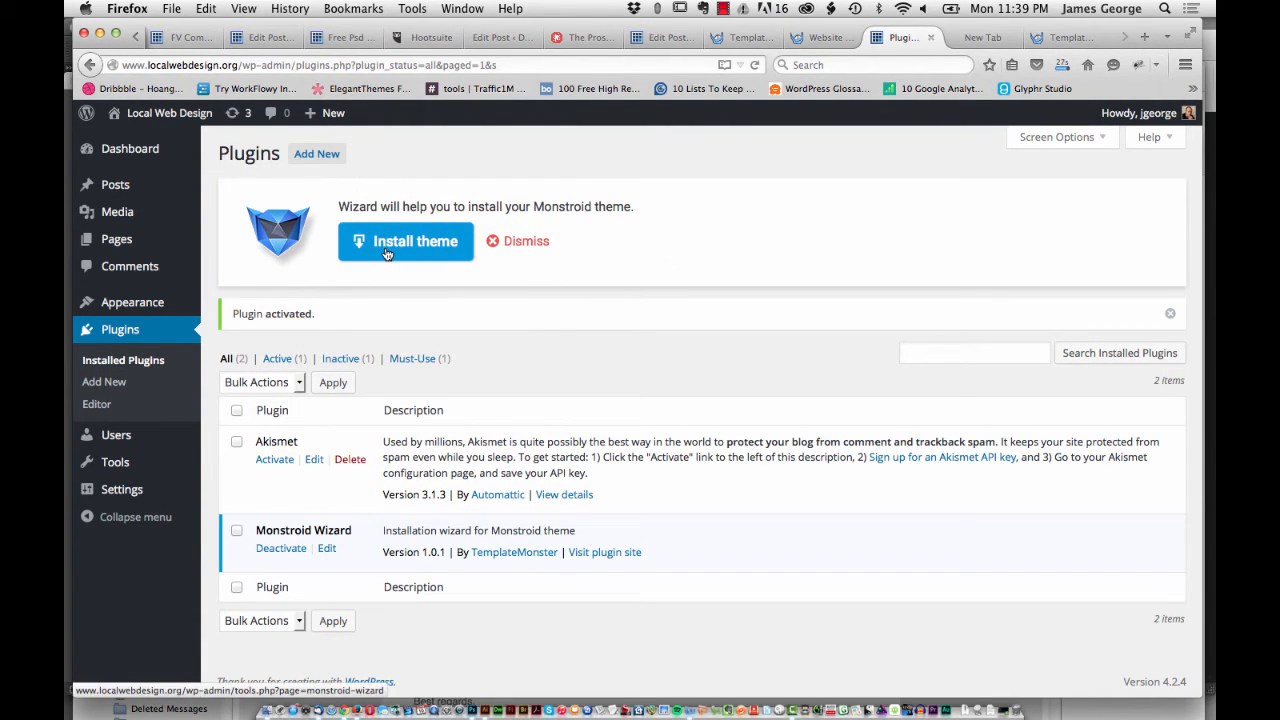
{"action": "left_click", "coordinate": [387, 253]}
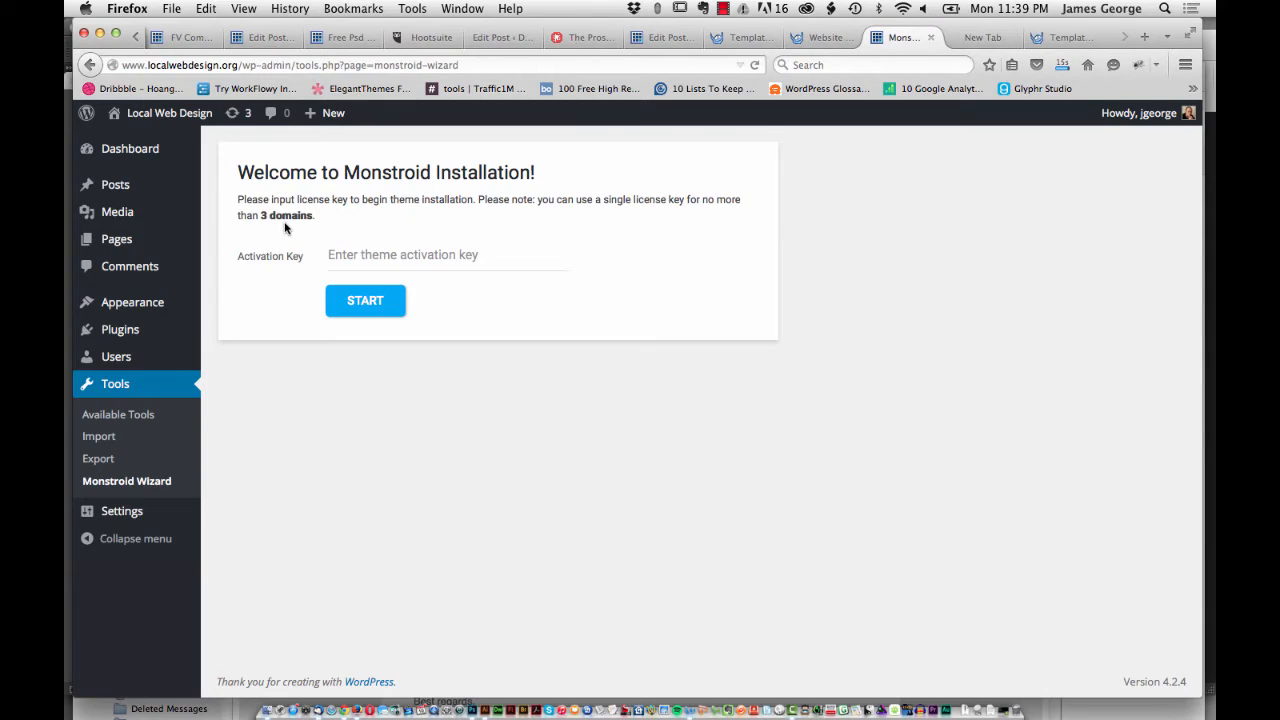
- Copy the license key from the order email, paste it as the Activation Key and start installation
{"action": "left_click", "coordinate": [376, 254]}
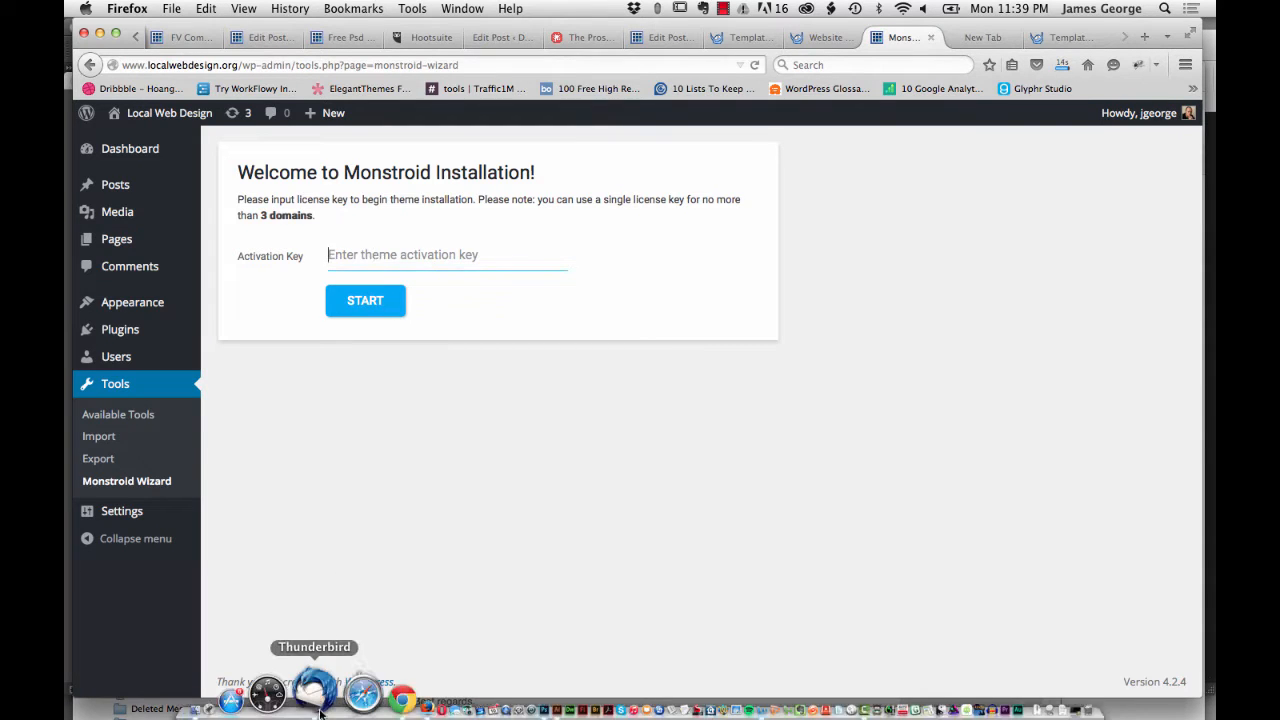
{"action": "left_click", "coordinate": [310, 690]}
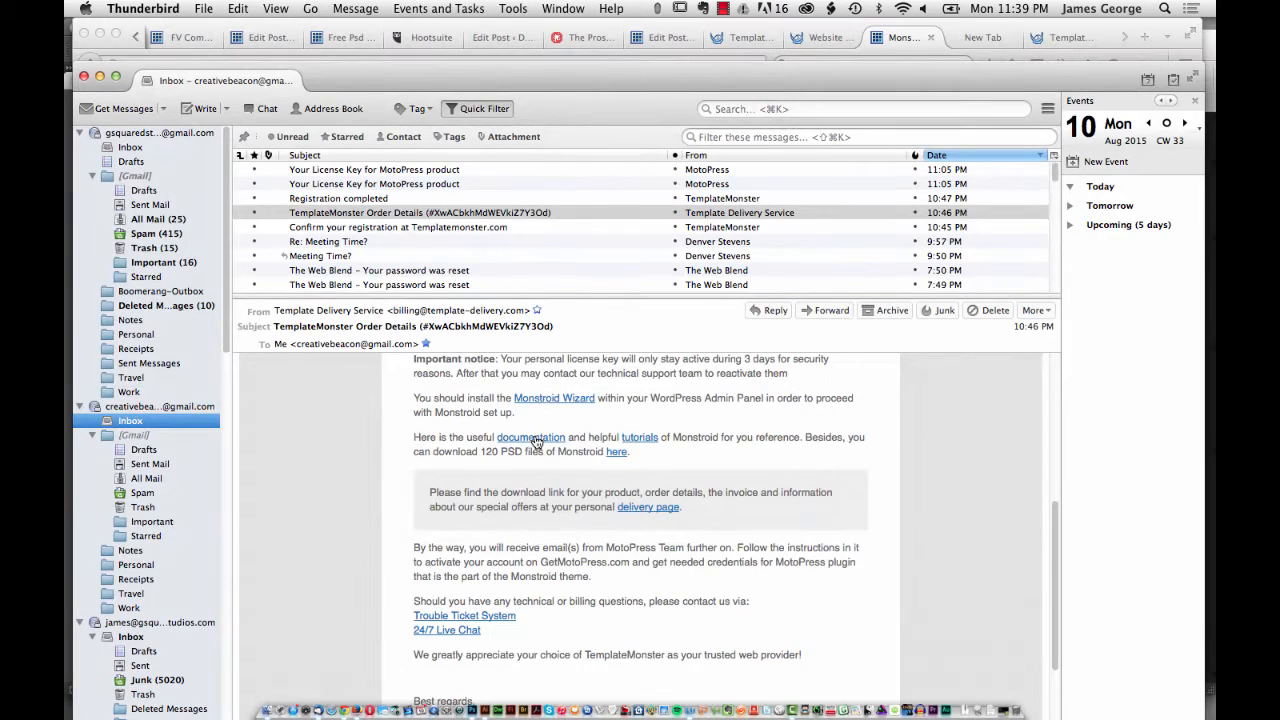
{"action": "scroll", "coordinate": [537, 442], "scroll_direction": "up", "scroll_amount": 2}
{"action": "double_click", "coordinate": [552, 398]}
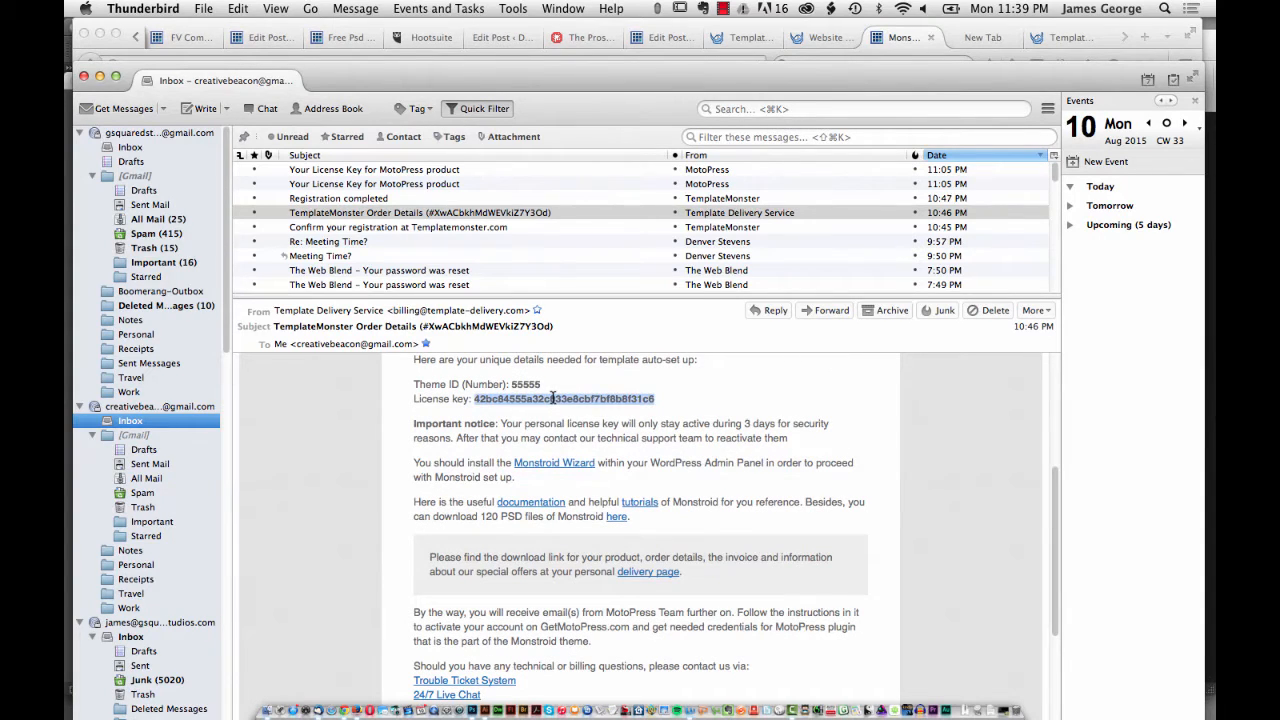
{"action": "key", "text": "super+Tab"}
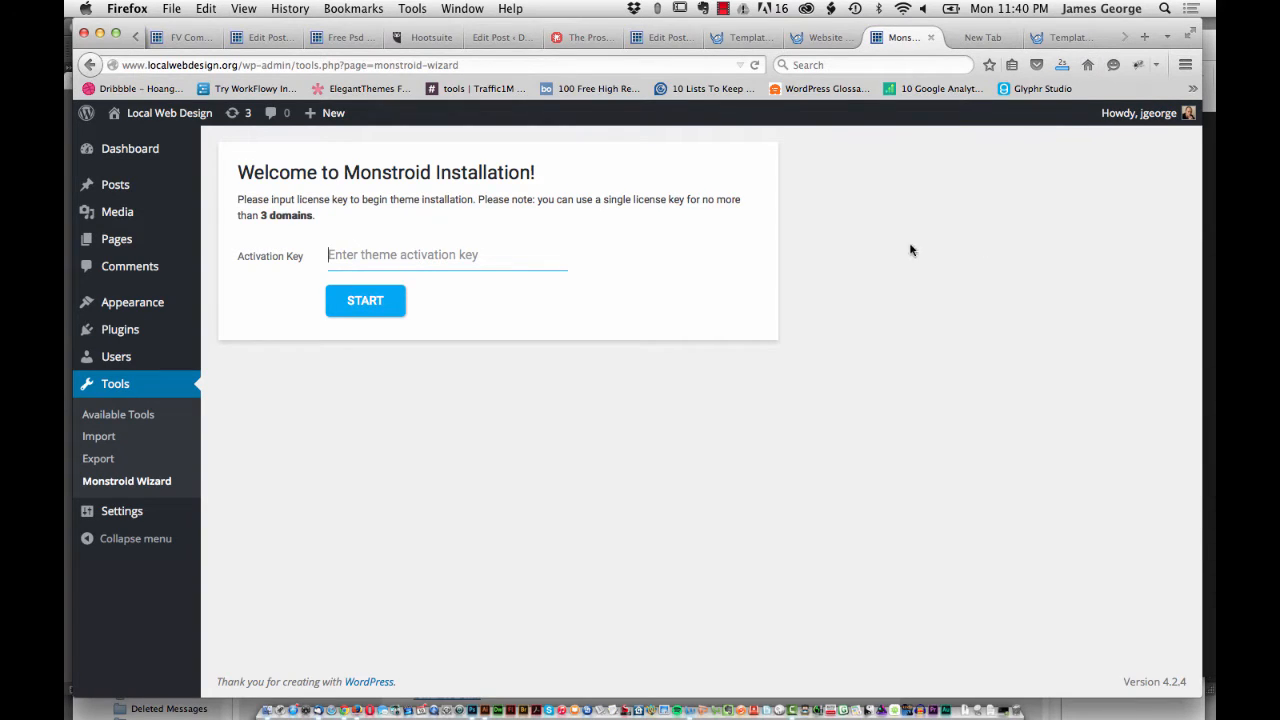
{"action": "key", "text": "super+v"}
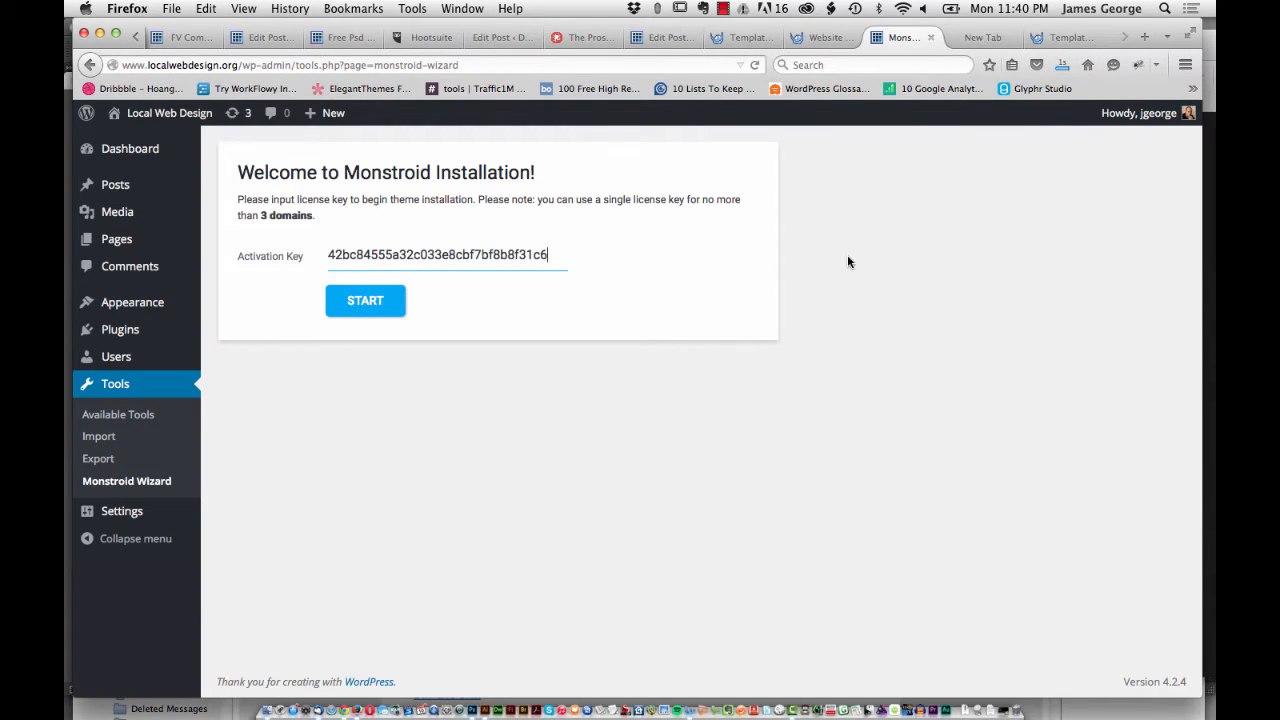
{"action": "left_click", "coordinate": [382, 303]}
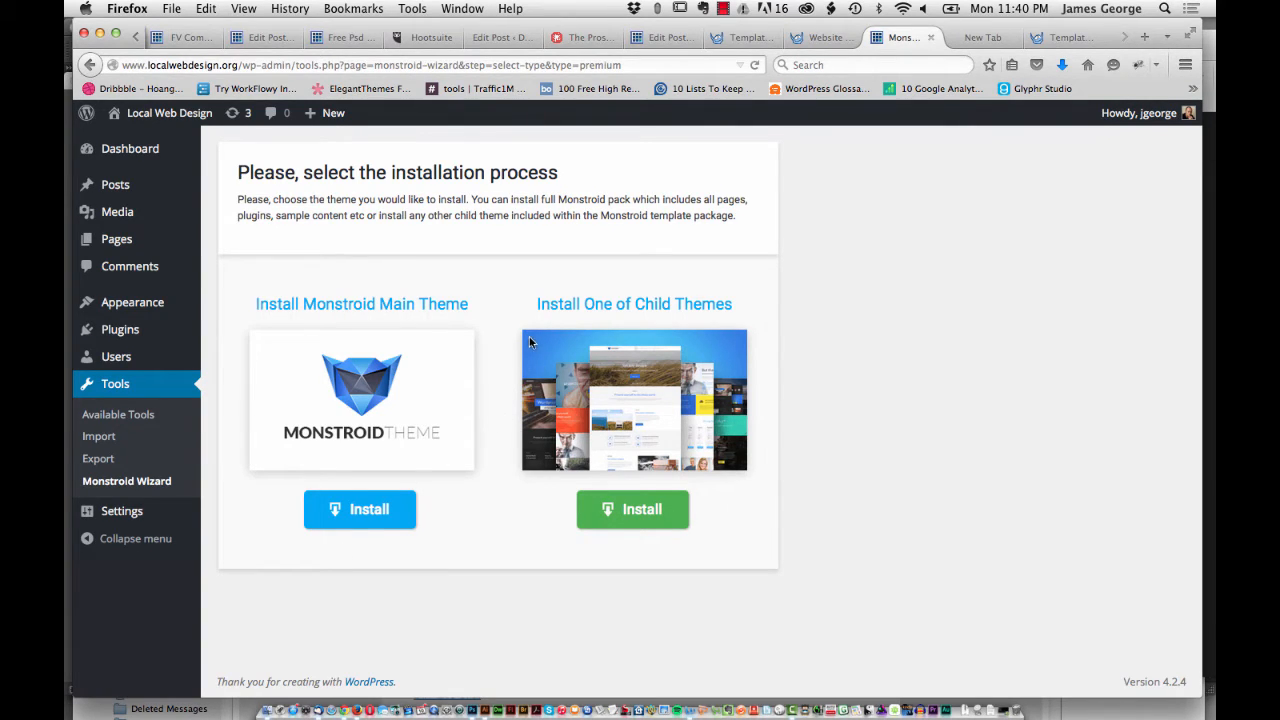
- Install the Monstroid main theme with its bundled plugins from the wizard
{"action": "left_click", "coordinate": [373, 508]}
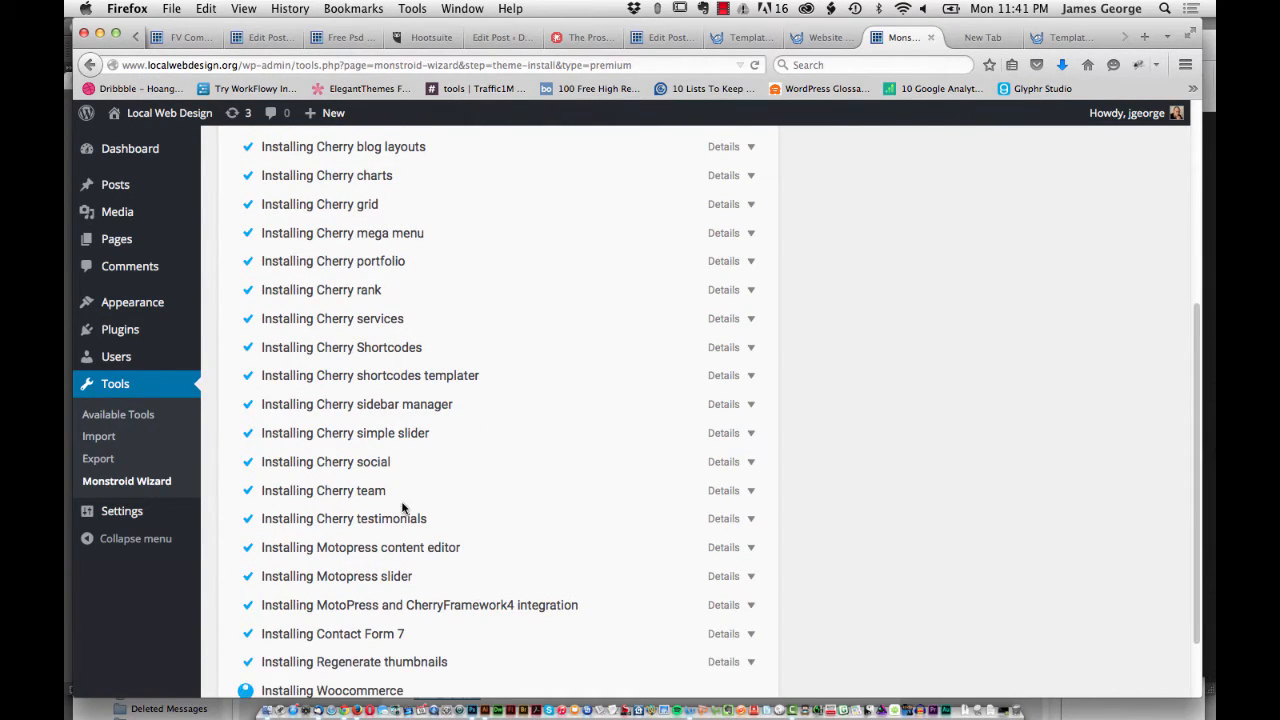
{"action": "scroll", "coordinate": [403, 508], "scroll_direction": "down", "scroll_amount": 1}
{"action": "scroll", "coordinate": [380, 490], "scroll_direction": "down", "scroll_amount": 2}
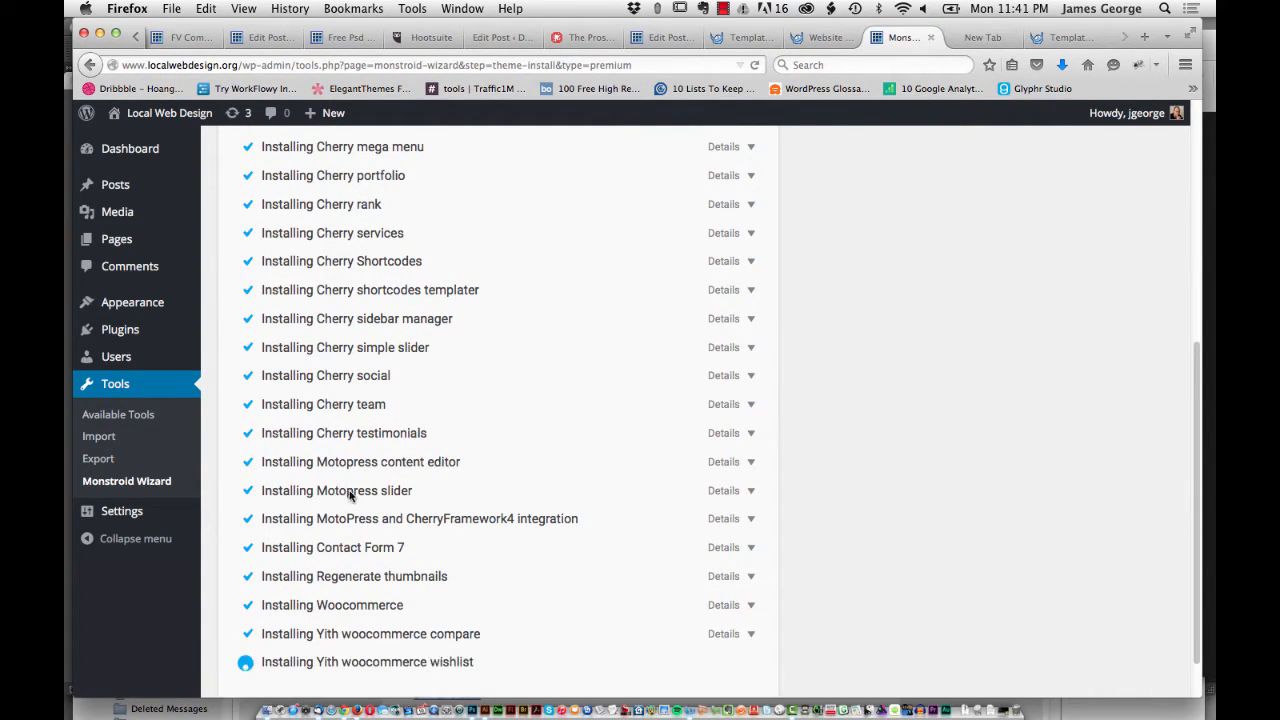
{"action": "scroll", "coordinate": [501, 378], "scroll_direction": "down", "scroll_amount": 1}
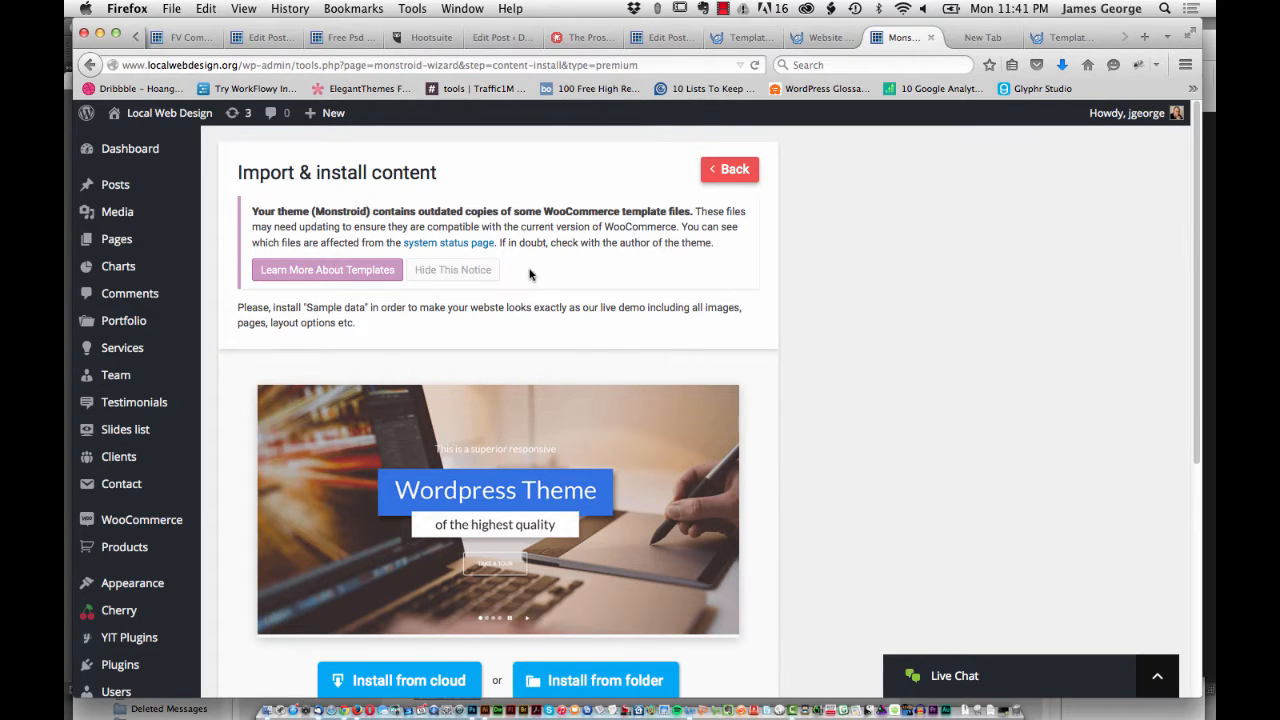
{"action": "scroll", "coordinate": [531, 272], "scroll_direction": "down", "scroll_amount": 1}
{"action": "scroll", "coordinate": [531, 272], "scroll_direction": "down", "scroll_amount": 2}
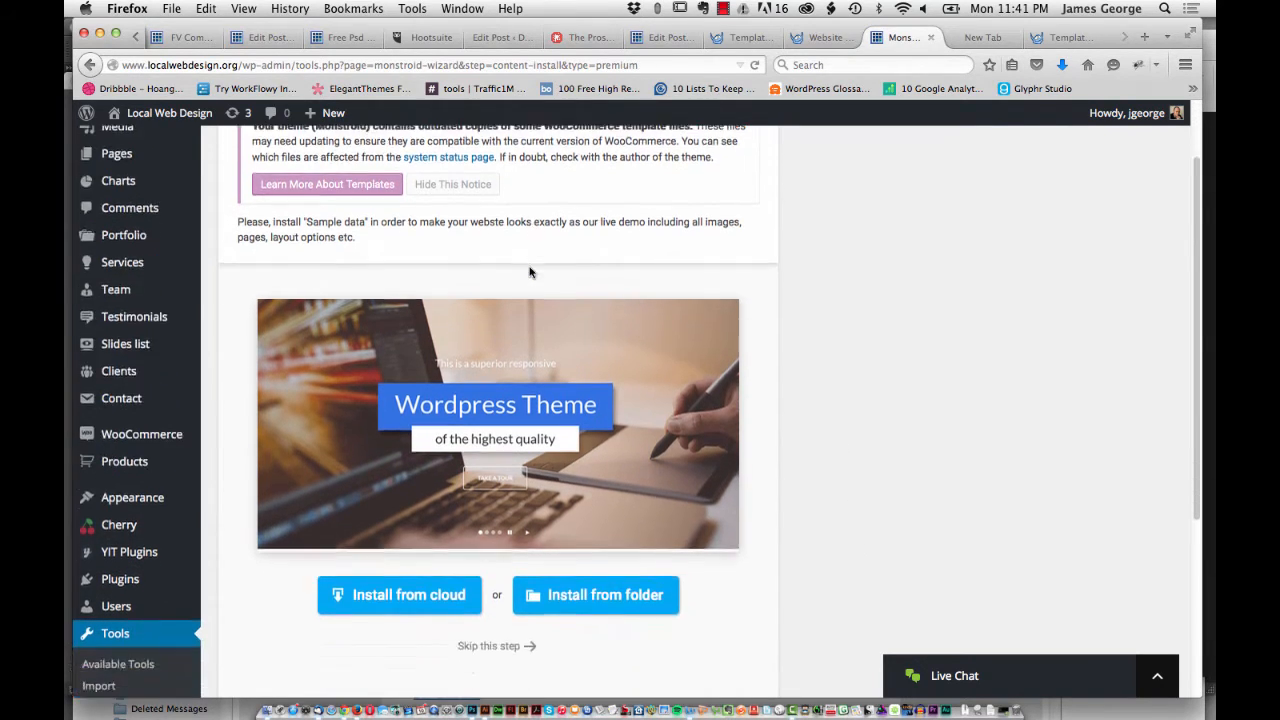
{"action": "scroll", "coordinate": [530, 268], "scroll_direction": "down", "scroll_amount": 8}
{"action": "scroll", "coordinate": [529, 266], "scroll_direction": "up", "scroll_amount": 2}
{"action": "scroll", "coordinate": [530, 270], "scroll_direction": "up", "scroll_amount": 5}
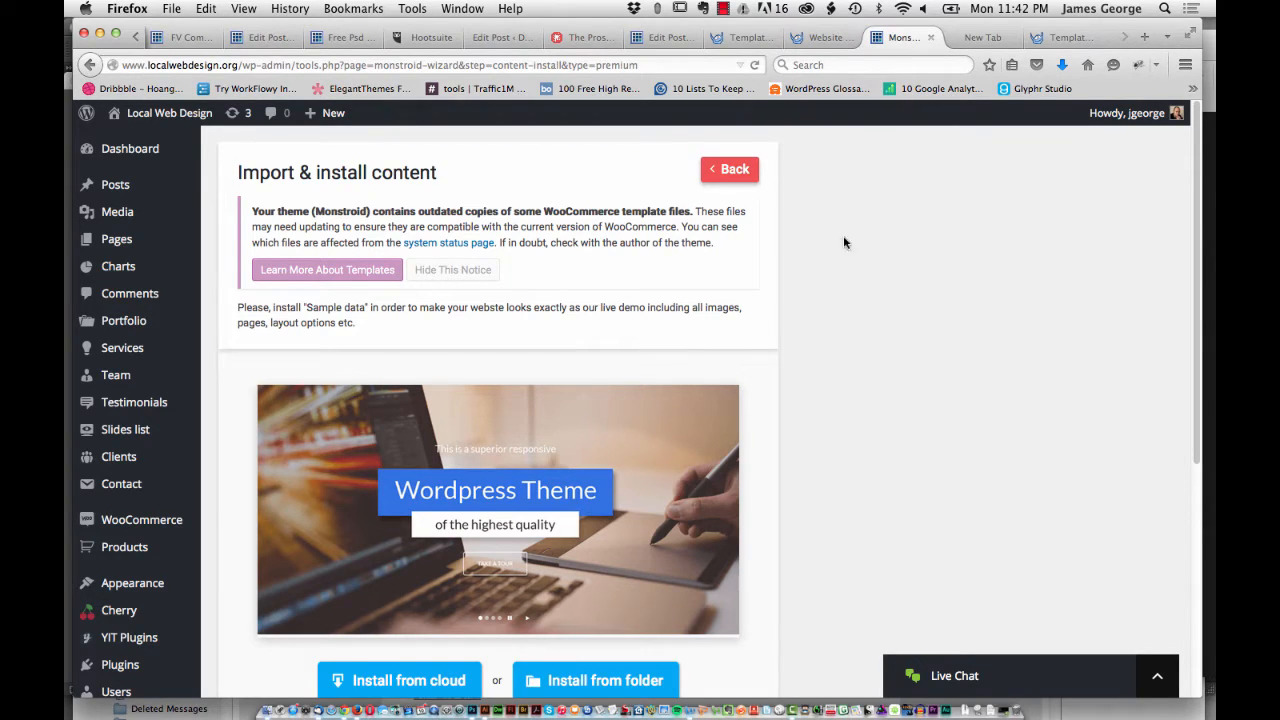
- From the TemplateMonster homepage reach the Monstroid theme page and launch its live demo
{"action": "left_click", "coordinate": [810, 37]}
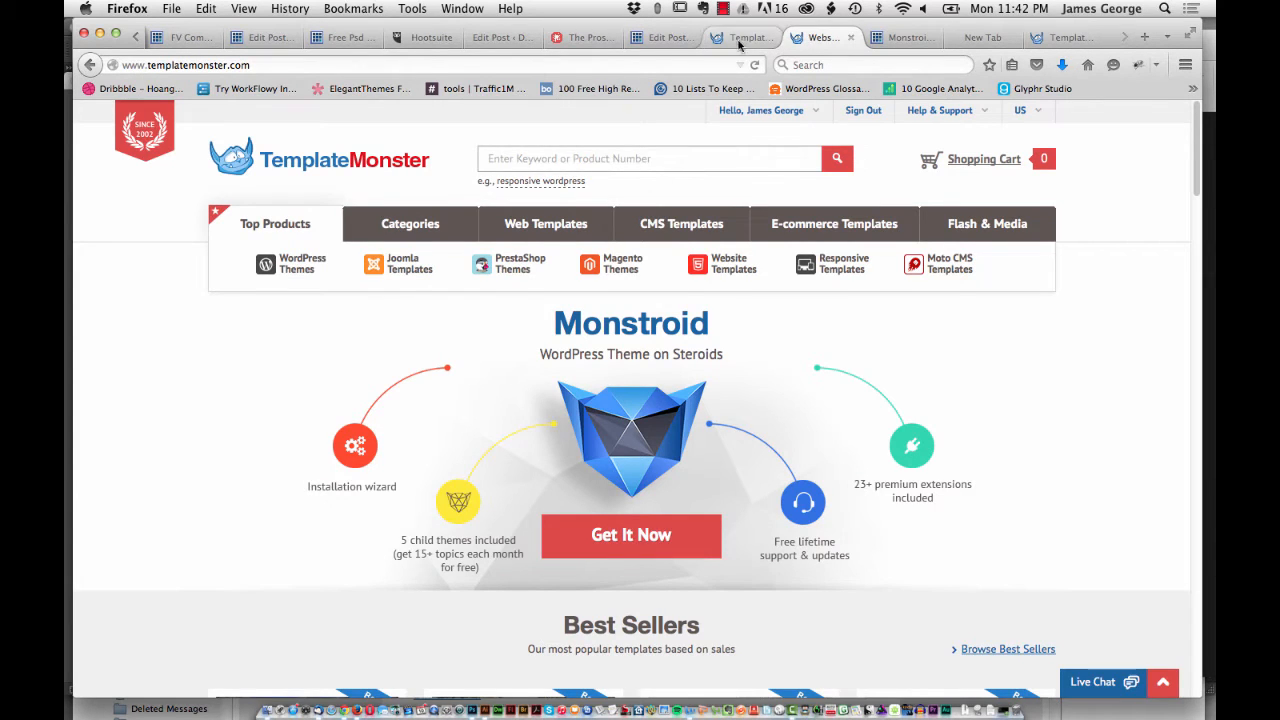
{"action": "left_click", "coordinate": [740, 38]}
{"action": "left_click", "coordinate": [815, 40]}
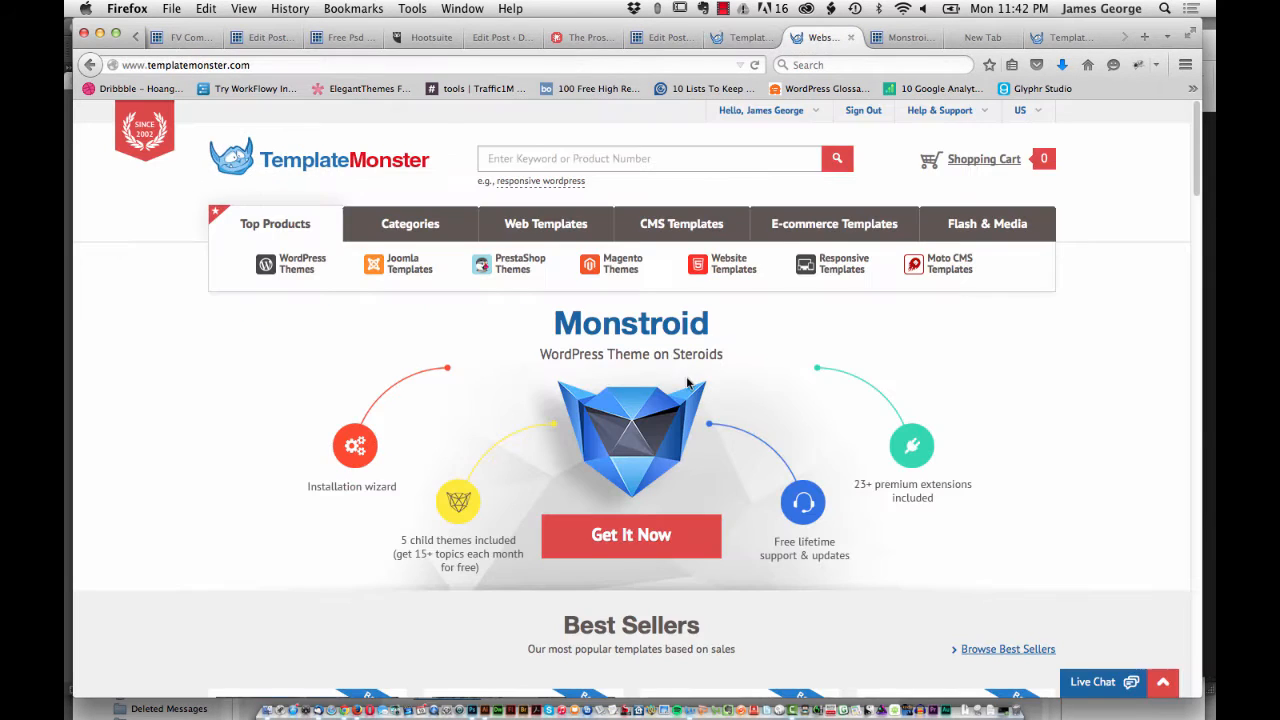
{"action": "scroll", "coordinate": [767, 380], "scroll_direction": "down", "scroll_amount": 3}
{"action": "scroll", "coordinate": [700, 450], "scroll_direction": "up", "scroll_amount": 3}
{"action": "left_click", "coordinate": [628, 537]}
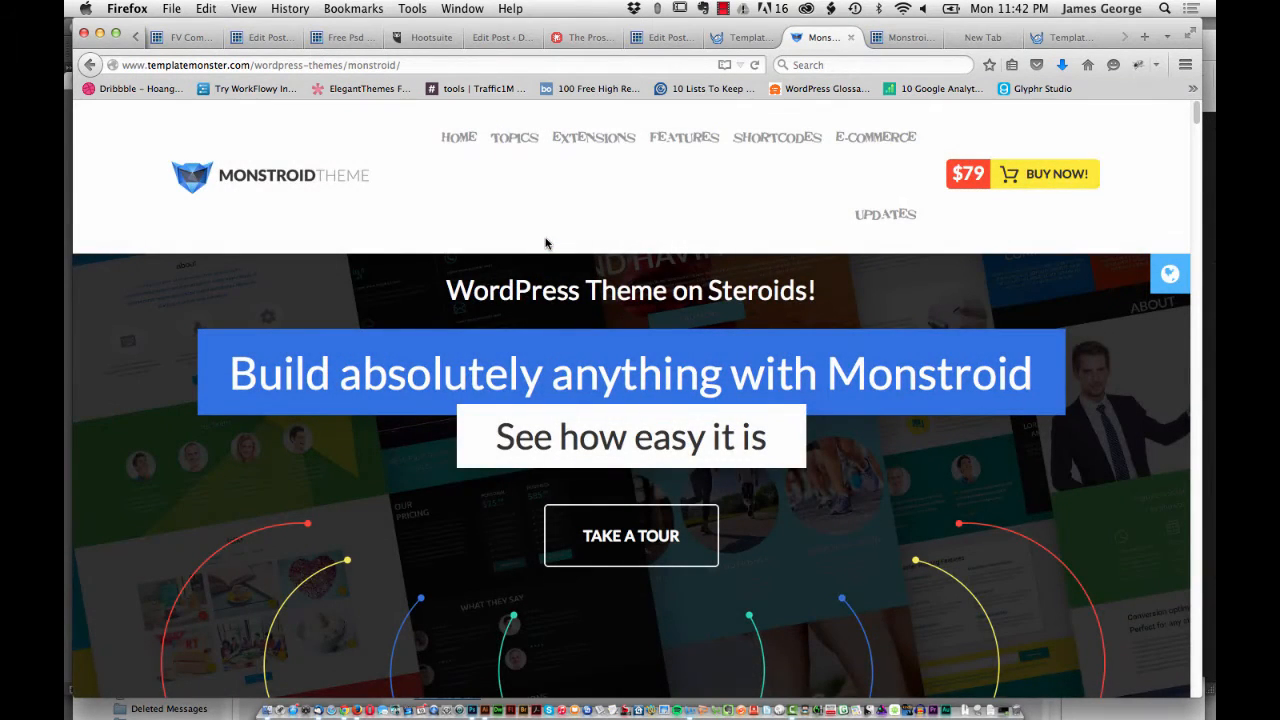
{"action": "scroll", "coordinate": [545, 243], "scroll_direction": "down", "scroll_amount": 2}
{"action": "scroll", "coordinate": [545, 243], "scroll_direction": "down", "scroll_amount": 2}
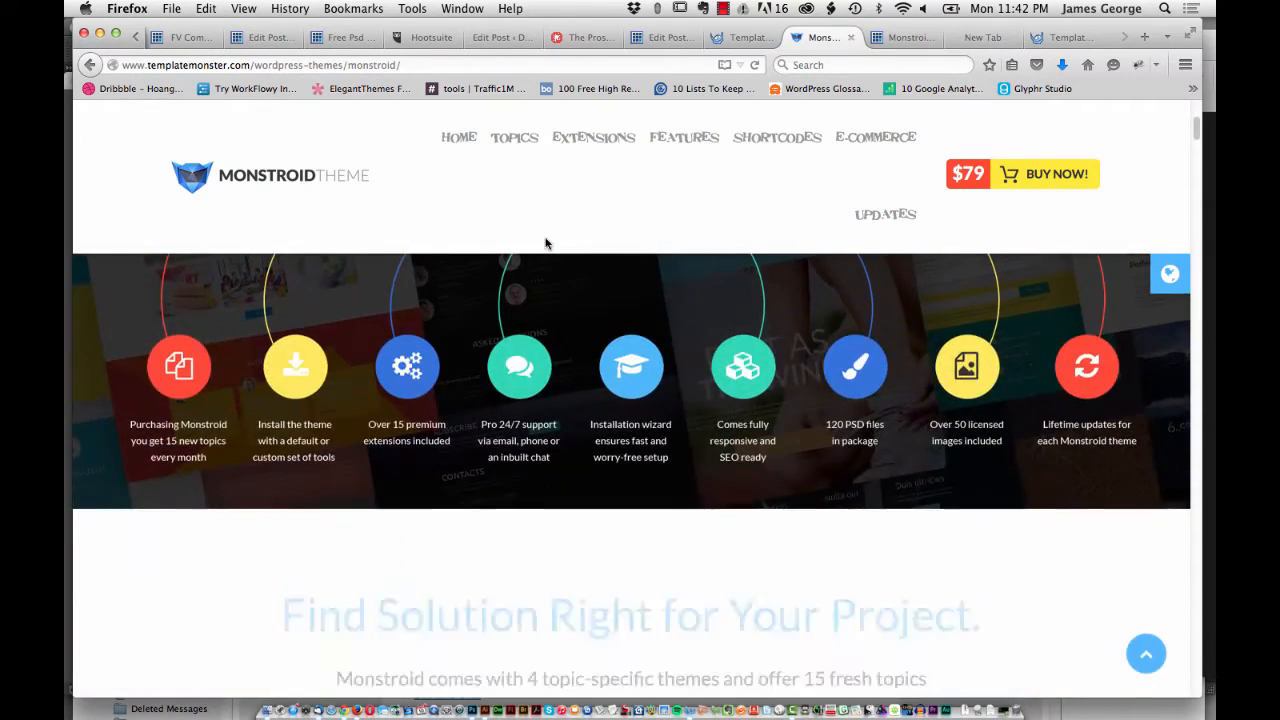
{"action": "scroll", "coordinate": [545, 243], "scroll_direction": "down", "scroll_amount": 3}
{"action": "scroll", "coordinate": [545, 243], "scroll_direction": "down", "scroll_amount": 2}
{"action": "scroll", "coordinate": [545, 243], "scroll_direction": "down", "scroll_amount": 3}
{"action": "scroll", "coordinate": [545, 243], "scroll_direction": "down", "scroll_amount": 3}
{"action": "scroll", "coordinate": [545, 243], "scroll_direction": "down", "scroll_amount": 3}
{"action": "scroll", "coordinate": [545, 243], "scroll_direction": "down", "scroll_amount": 3}
{"action": "scroll", "coordinate": [545, 243], "scroll_direction": "down", "scroll_amount": 3}
{"action": "scroll", "coordinate": [545, 243], "scroll_direction": "down", "scroll_amount": 2}
{"action": "scroll", "coordinate": [545, 243], "scroll_direction": "down", "scroll_amount": 3}
{"action": "scroll", "coordinate": [545, 243], "scroll_direction": "down", "scroll_amount": 3}
{"action": "scroll", "coordinate": [545, 243], "scroll_direction": "down", "scroll_amount": 3}
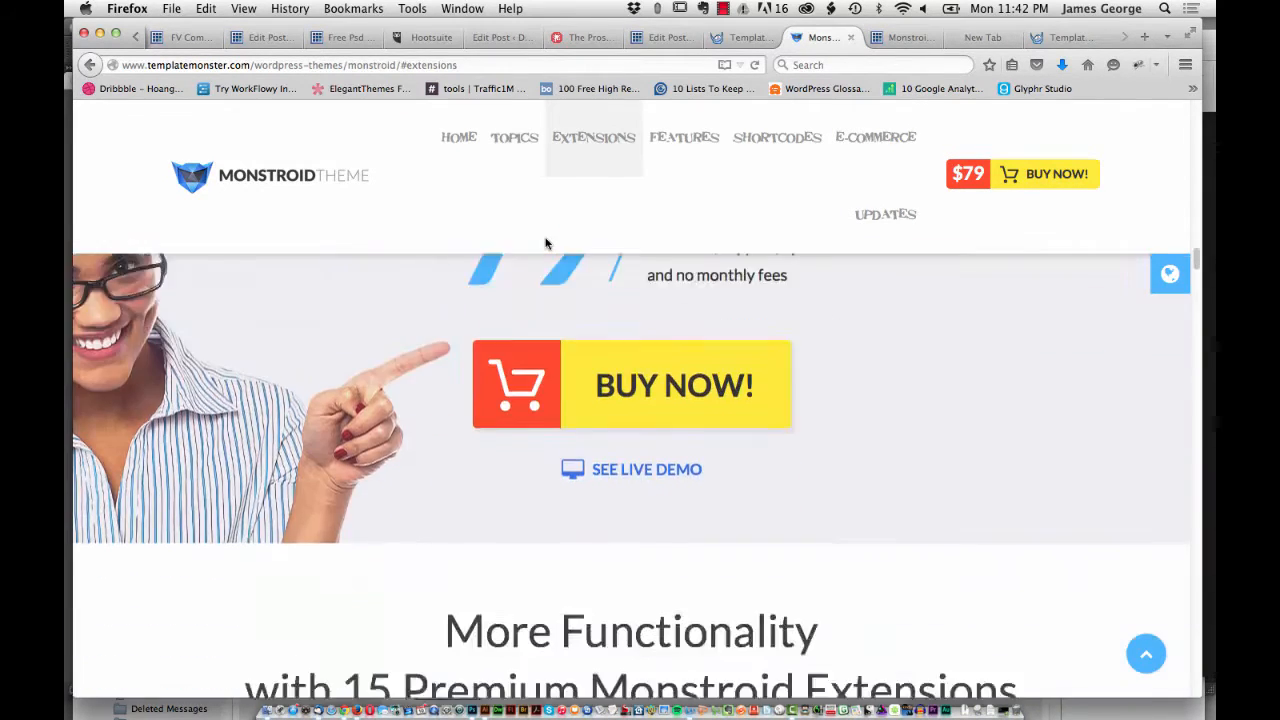
{"action": "scroll", "coordinate": [545, 243], "scroll_direction": "down", "scroll_amount": 2}
{"action": "left_click", "coordinate": [650, 560]}
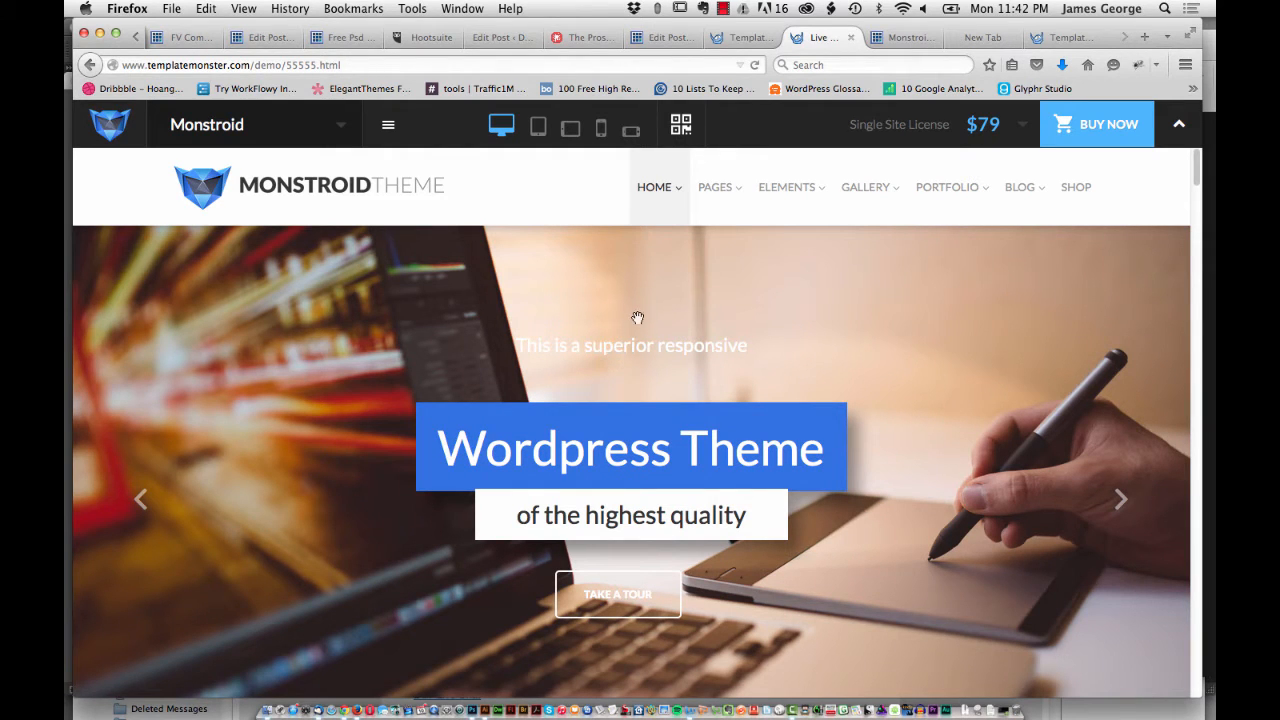
{"action": "scroll", "coordinate": [637, 317], "scroll_direction": "down", "scroll_amount": 3}
{"action": "scroll", "coordinate": [634, 314], "scroll_direction": "down", "scroll_amount": 1}
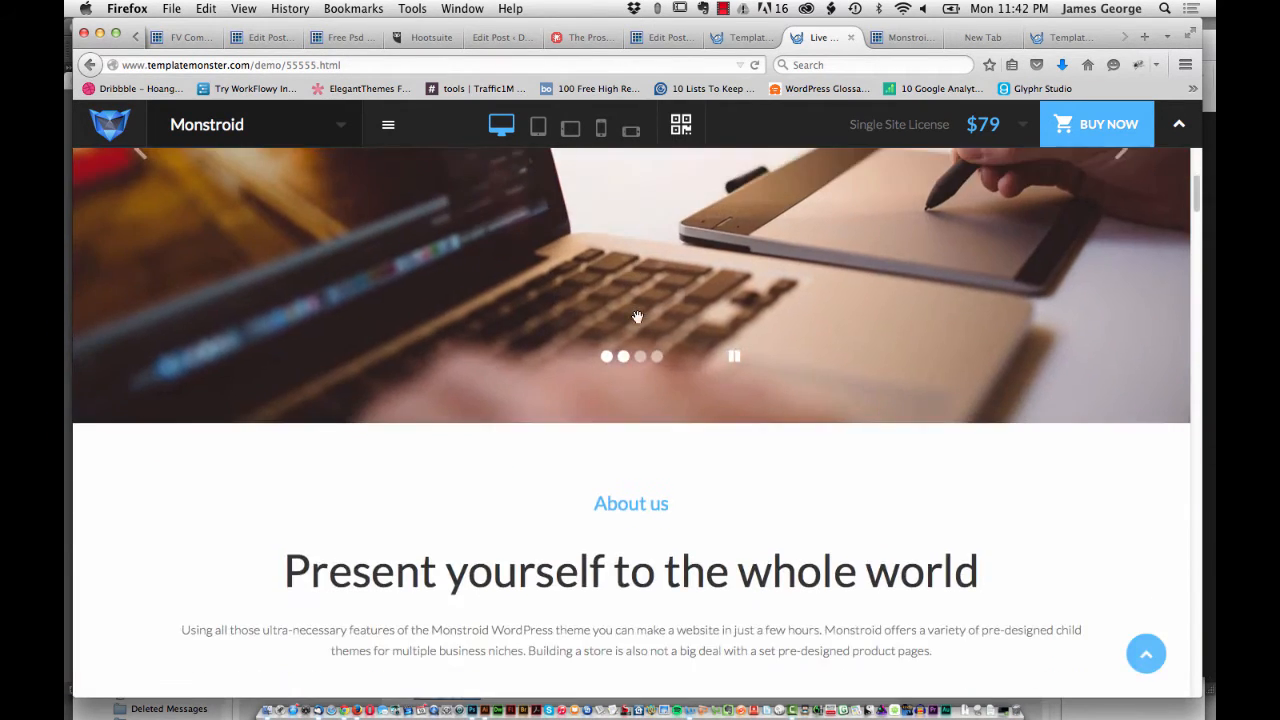
{"action": "scroll", "coordinate": [631, 311], "scroll_direction": "down", "scroll_amount": 3}
{"action": "scroll", "coordinate": [631, 311], "scroll_direction": "up", "scroll_amount": 4}
{"action": "scroll", "coordinate": [634, 314], "scroll_direction": "up", "scroll_amount": 2}
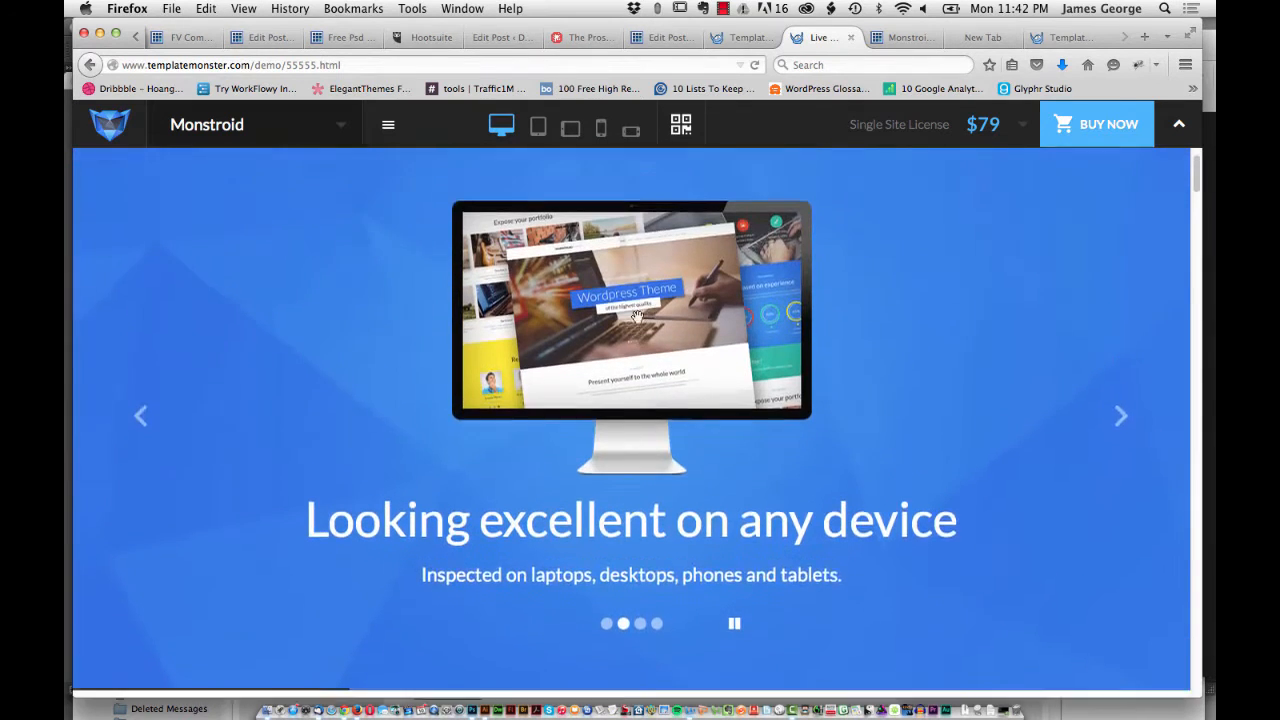
{"action": "scroll", "coordinate": [637, 317], "scroll_direction": "up", "scroll_amount": 1}
{"action": "scroll", "coordinate": [637, 317], "scroll_direction": "down", "scroll_amount": 2}
{"action": "scroll", "coordinate": [637, 317], "scroll_direction": "down", "scroll_amount": 3}
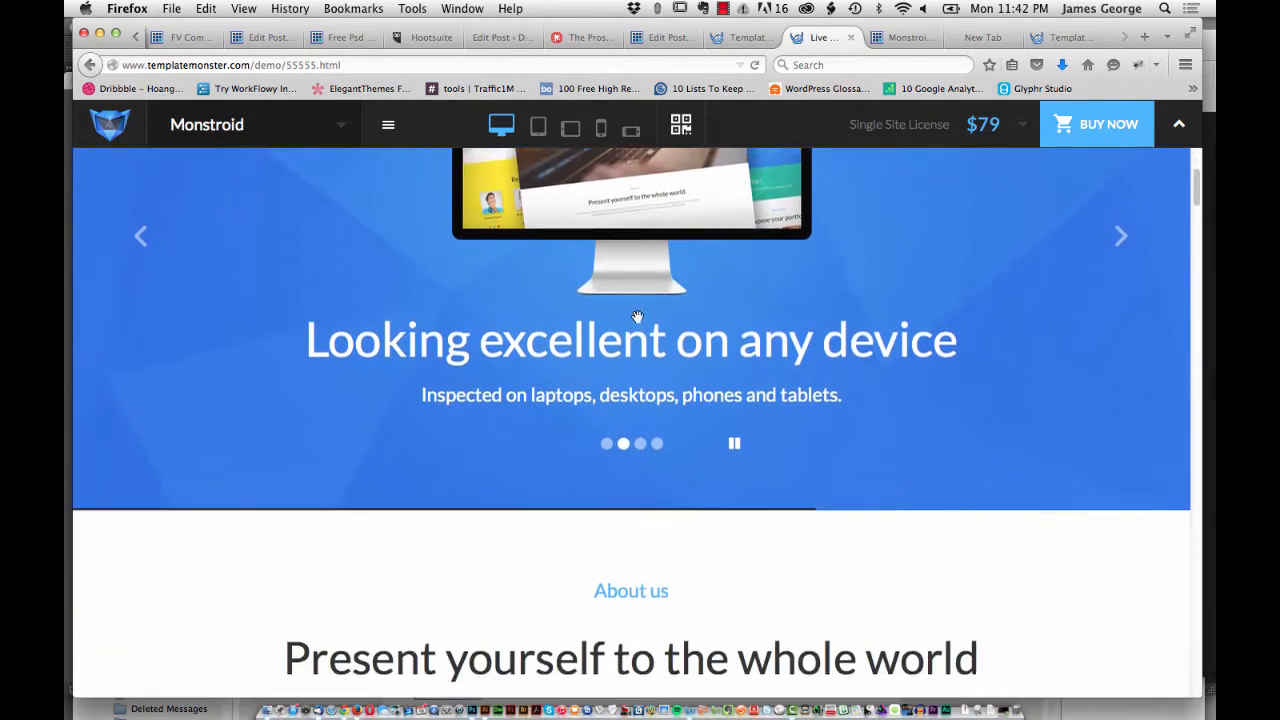
{"action": "scroll", "coordinate": [637, 317], "scroll_direction": "up", "scroll_amount": 1}
{"action": "scroll", "coordinate": [640, 314], "scroll_direction": "up", "scroll_amount": 3}
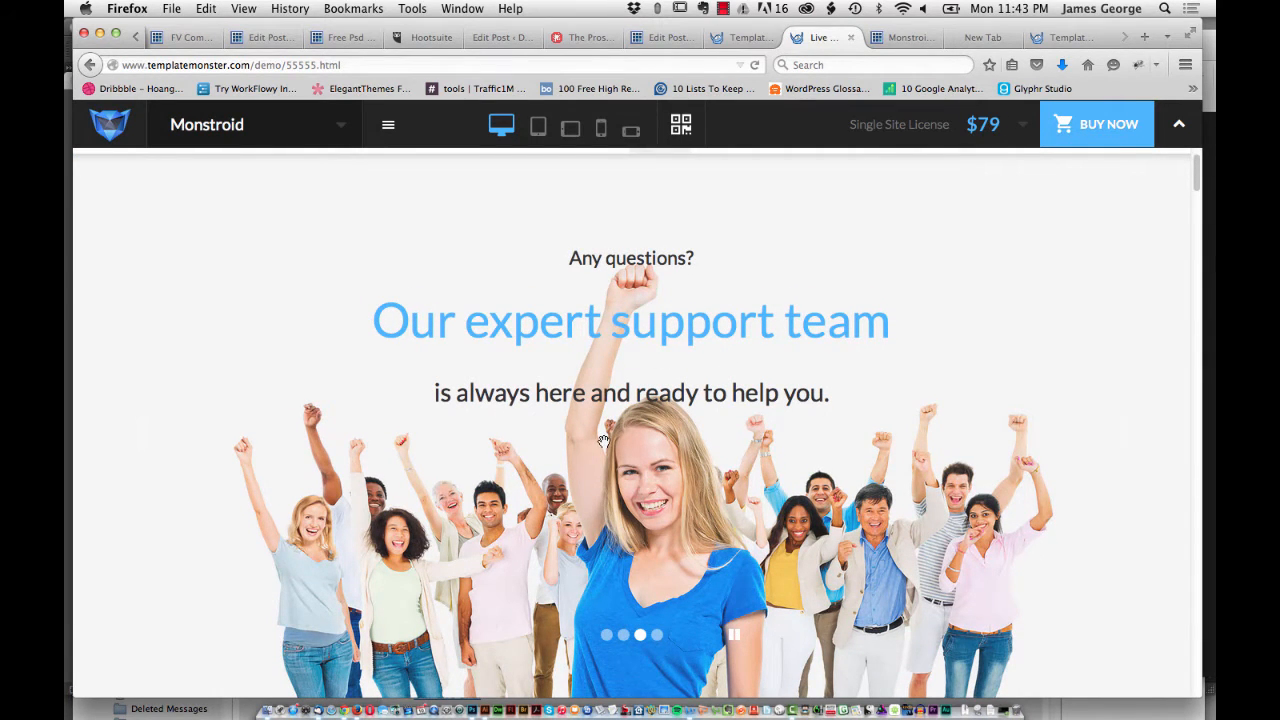
{"action": "scroll", "coordinate": [594, 434], "scroll_direction": "down", "scroll_amount": 2}
{"action": "scroll", "coordinate": [594, 434], "scroll_direction": "down", "scroll_amount": 3}
{"action": "scroll", "coordinate": [598, 440], "scroll_direction": "down", "scroll_amount": 3}
{"action": "scroll", "coordinate": [598, 440], "scroll_direction": "down", "scroll_amount": 5}
{"action": "scroll", "coordinate": [598, 440], "scroll_direction": "down", "scroll_amount": 3}
{"action": "scroll", "coordinate": [598, 440], "scroll_direction": "down", "scroll_amount": 2}
{"action": "scroll", "coordinate": [597, 437], "scroll_direction": "down", "scroll_amount": 2}
{"action": "scroll", "coordinate": [597, 435], "scroll_direction": "down", "scroll_amount": 2}
{"action": "scroll", "coordinate": [595, 427], "scroll_direction": "down", "scroll_amount": 4}
{"action": "scroll", "coordinate": [595, 427], "scroll_direction": "down", "scroll_amount": 3}
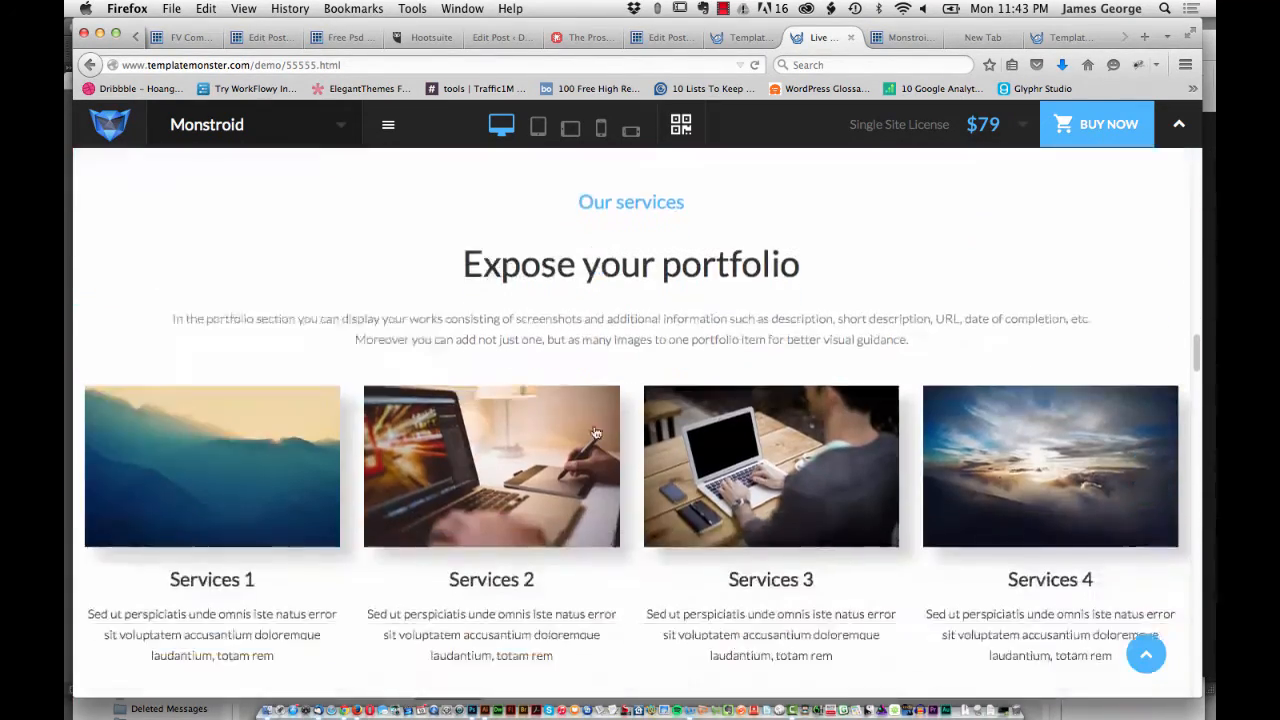
{"action": "scroll", "coordinate": [595, 430], "scroll_direction": "up", "scroll_amount": 5}
{"action": "scroll", "coordinate": [595, 430], "scroll_direction": "up", "scroll_amount": 4}
{"action": "scroll", "coordinate": [594, 431], "scroll_direction": "up", "scroll_amount": 2}
{"action": "scroll", "coordinate": [594, 431], "scroll_direction": "up", "scroll_amount": 3}
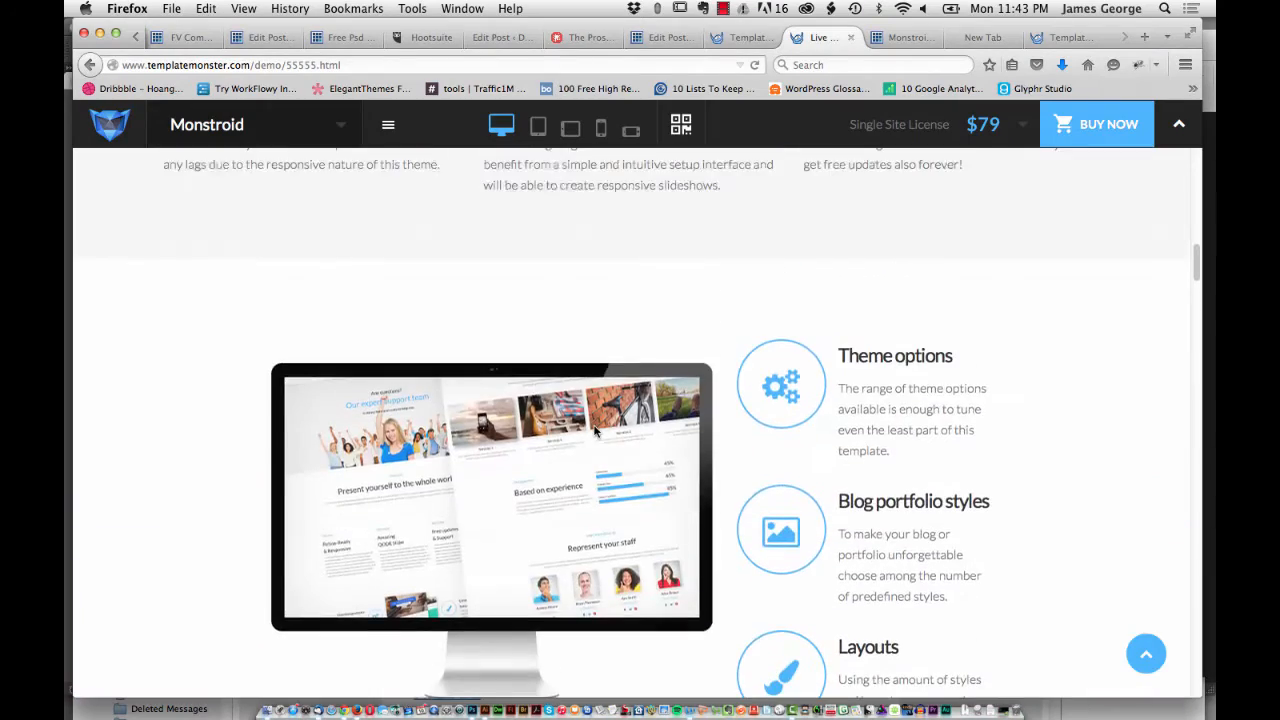
{"action": "scroll", "coordinate": [594, 431], "scroll_direction": "up", "scroll_amount": 3}
{"action": "scroll", "coordinate": [596, 432], "scroll_direction": "up", "scroll_amount": 3}
{"action": "scroll", "coordinate": [600, 432], "scroll_direction": "up", "scroll_amount": 5}
{"action": "scroll", "coordinate": [600, 432], "scroll_direction": "down", "scroll_amount": 5}
{"action": "scroll", "coordinate": [599, 432], "scroll_direction": "down", "scroll_amount": 4}
{"action": "scroll", "coordinate": [597, 432], "scroll_direction": "down", "scroll_amount": 3}
{"action": "scroll", "coordinate": [595, 432], "scroll_direction": "down", "scroll_amount": 3}
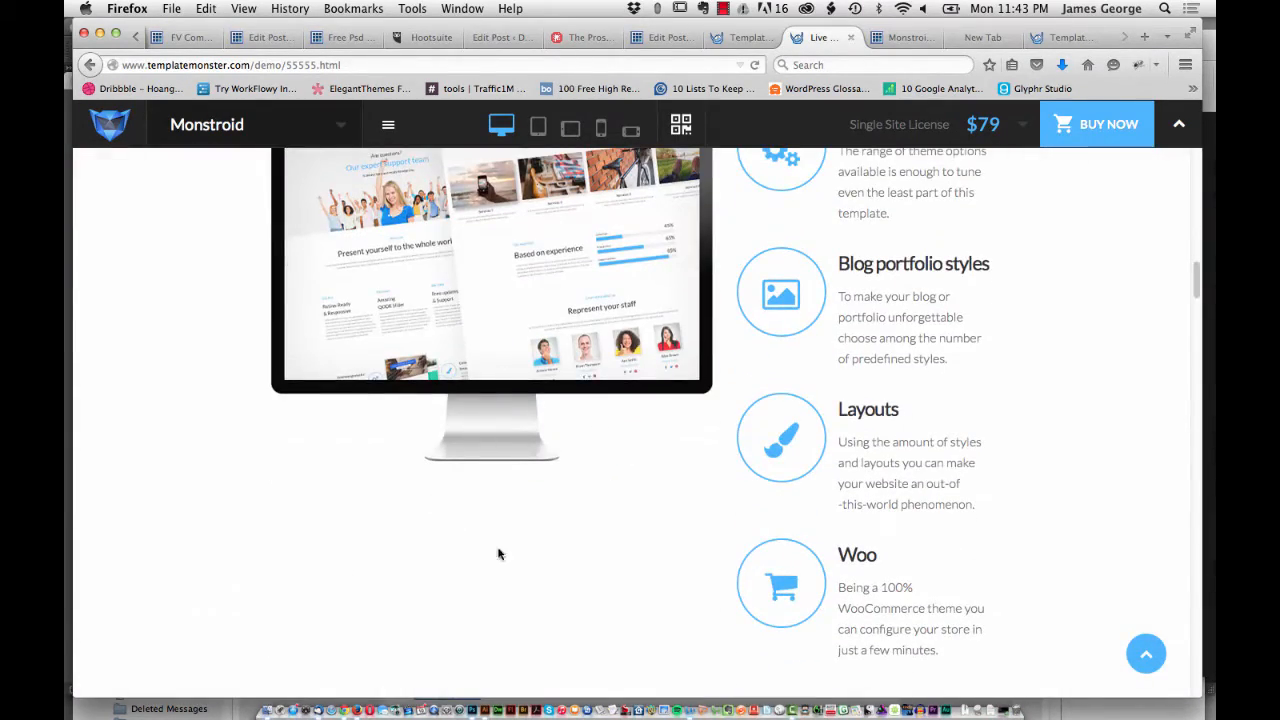
{"action": "scroll", "coordinate": [506, 457], "scroll_direction": "down", "scroll_amount": 2}
{"action": "scroll", "coordinate": [508, 457], "scroll_direction": "down", "scroll_amount": 4}
{"action": "scroll", "coordinate": [512, 453], "scroll_direction": "down", "scroll_amount": 3}
{"action": "scroll", "coordinate": [516, 451], "scroll_direction": "down", "scroll_amount": 4}
{"action": "scroll", "coordinate": [516, 451], "scroll_direction": "down", "scroll_amount": 2}
{"action": "scroll", "coordinate": [516, 451], "scroll_direction": "down", "scroll_amount": 4}
{"action": "scroll", "coordinate": [516, 451], "scroll_direction": "down", "scroll_amount": 3}
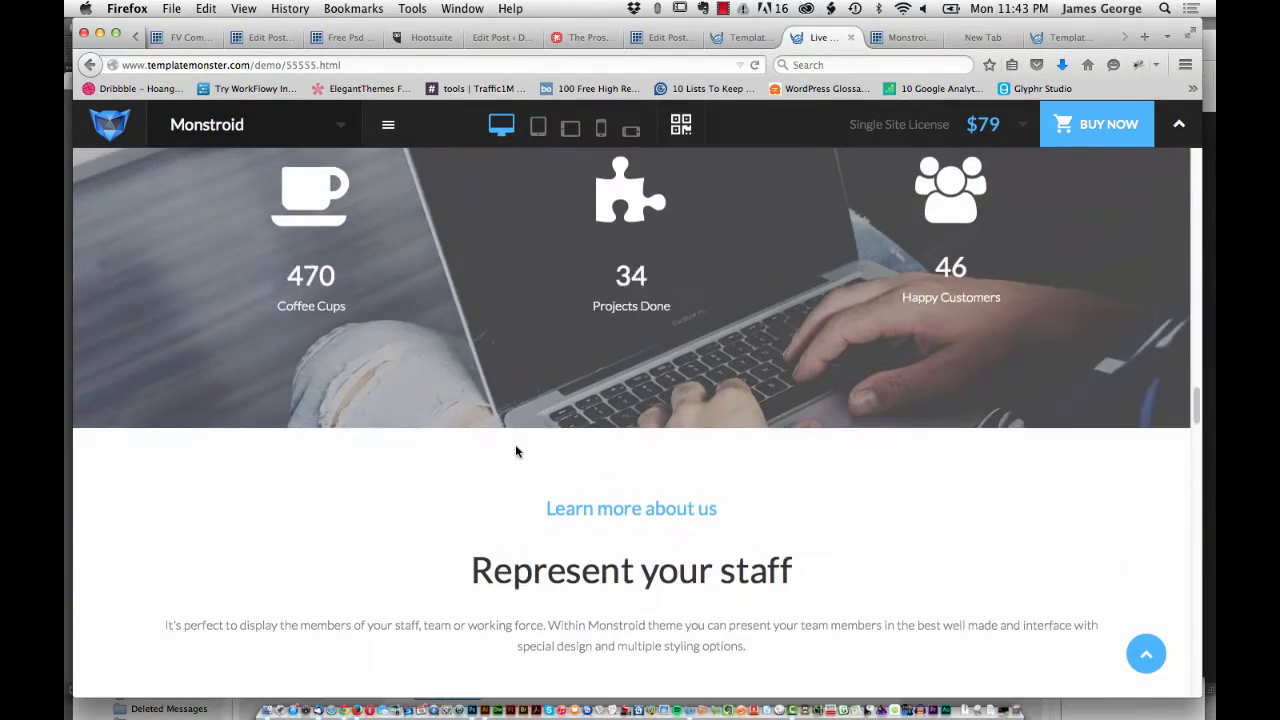
{"action": "scroll", "coordinate": [516, 451], "scroll_direction": "down", "scroll_amount": 3}
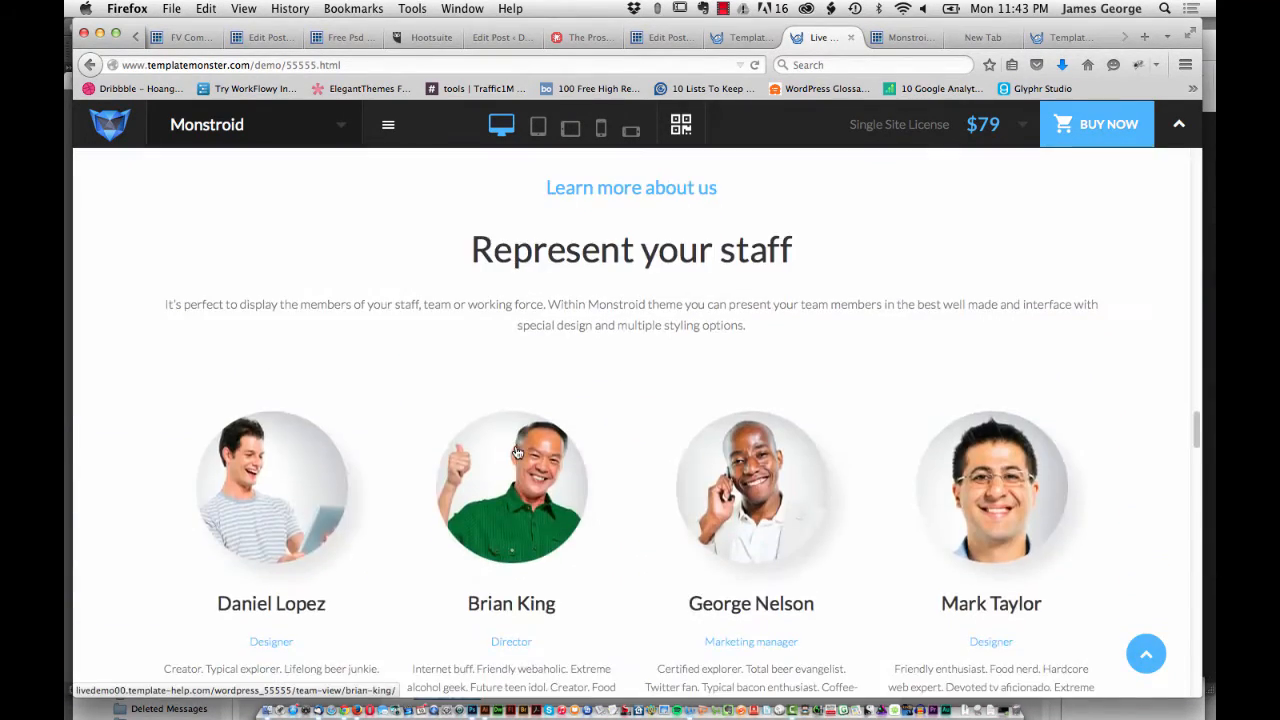
{"action": "scroll", "coordinate": [516, 449], "scroll_direction": "down", "scroll_amount": 3}
{"action": "scroll", "coordinate": [515, 447], "scroll_direction": "down", "scroll_amount": 4}
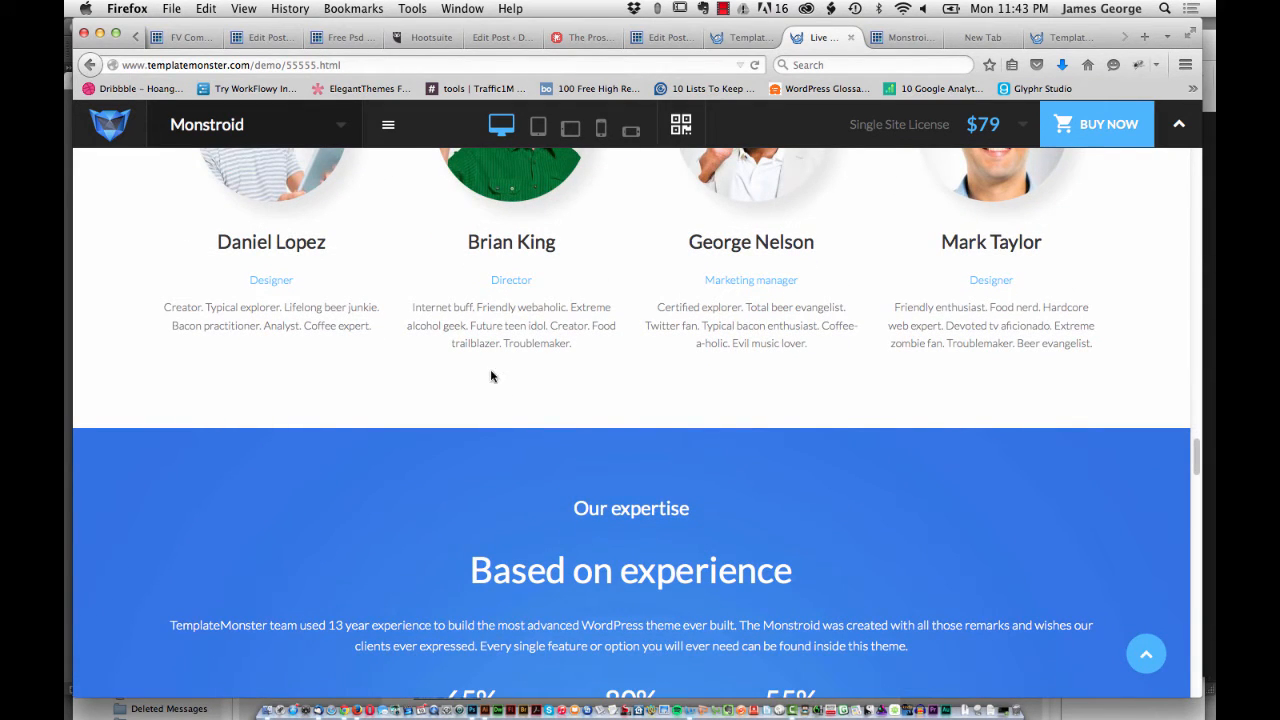
{"action": "scroll", "coordinate": [490, 375], "scroll_direction": "down", "scroll_amount": 5}
{"action": "scroll", "coordinate": [490, 375], "scroll_direction": "down", "scroll_amount": 5}
{"action": "scroll", "coordinate": [490, 375], "scroll_direction": "up", "scroll_amount": 2}
{"action": "scroll", "coordinate": [490, 375], "scroll_direction": "up", "scroll_amount": 10}
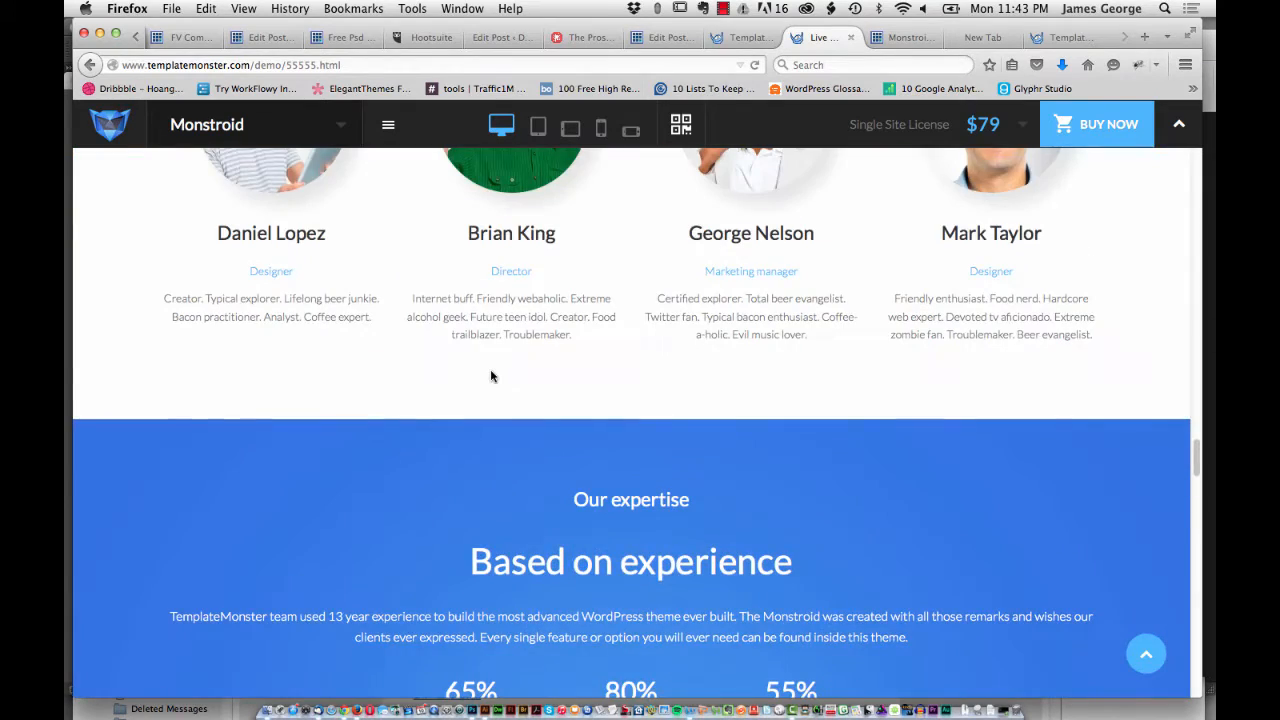
{"action": "scroll", "coordinate": [490, 375], "scroll_direction": "down", "scroll_amount": 7}
{"action": "scroll", "coordinate": [490, 375], "scroll_direction": "down", "scroll_amount": 5}
{"action": "scroll", "coordinate": [490, 375], "scroll_direction": "down", "scroll_amount": 8}
{"action": "scroll", "coordinate": [490, 375], "scroll_direction": "down", "scroll_amount": 3}
{"action": "scroll", "coordinate": [490, 375], "scroll_direction": "down", "scroll_amount": 2}
{"action": "scroll", "coordinate": [492, 377], "scroll_direction": "down", "scroll_amount": 3}
{"action": "scroll", "coordinate": [491, 374], "scroll_direction": "down", "scroll_amount": 4}
{"action": "scroll", "coordinate": [509, 363], "scroll_direction": "down", "scroll_amount": 6}
{"action": "scroll", "coordinate": [506, 363], "scroll_direction": "down", "scroll_amount": 4}
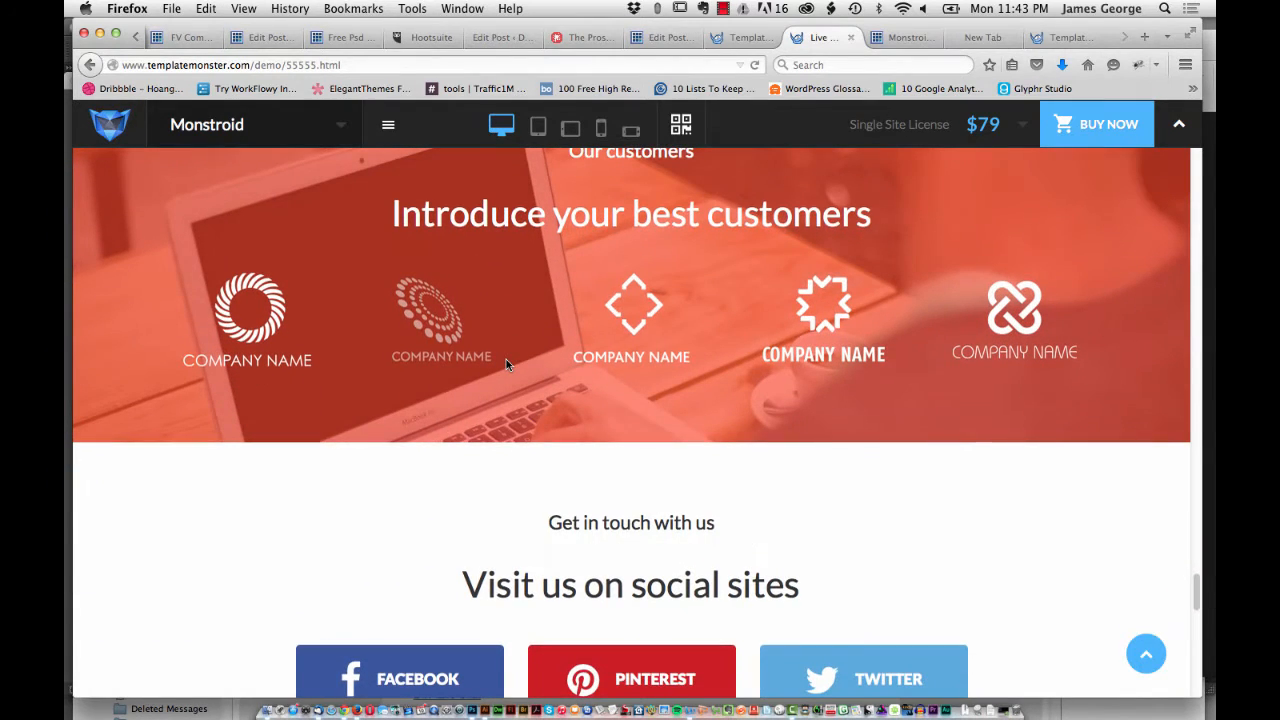
{"action": "scroll", "coordinate": [420, 287], "scroll_direction": "down", "scroll_amount": 3}
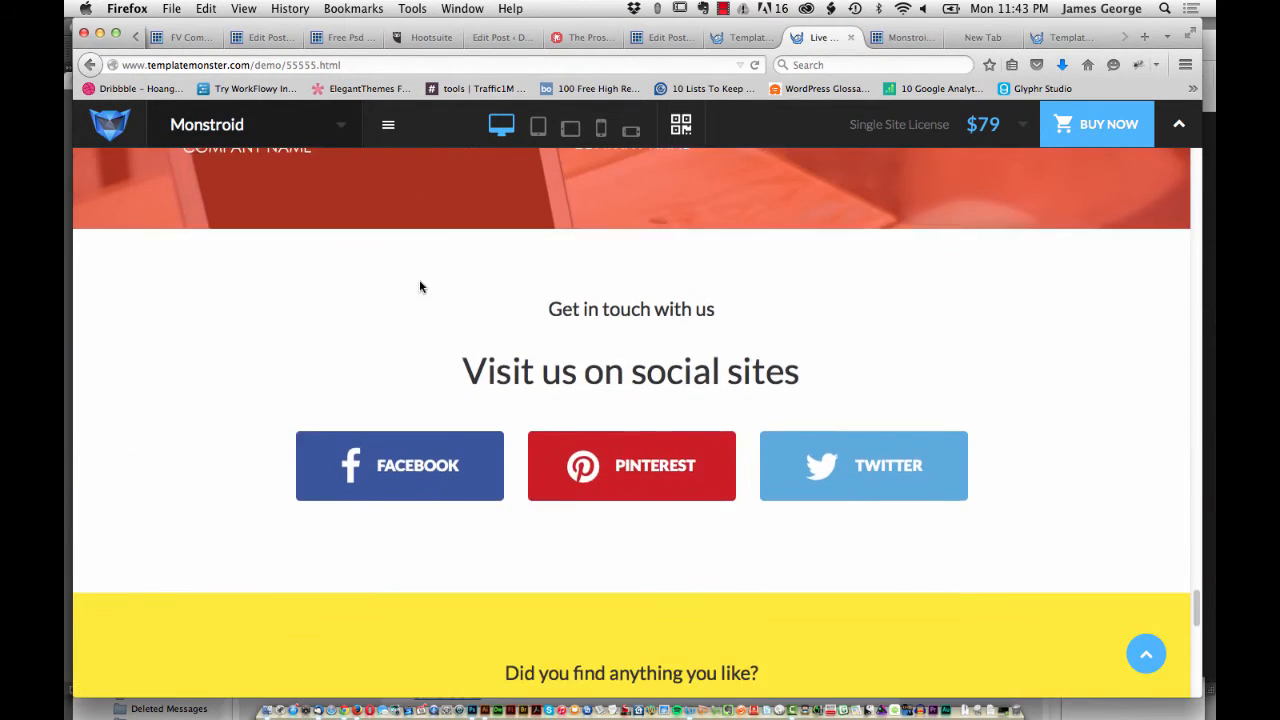
{"action": "scroll", "coordinate": [420, 287], "scroll_direction": "down", "scroll_amount": 3}
{"action": "scroll", "coordinate": [420, 287], "scroll_direction": "down", "scroll_amount": 5}
{"action": "scroll", "coordinate": [420, 287], "scroll_direction": "down", "scroll_amount": 3}
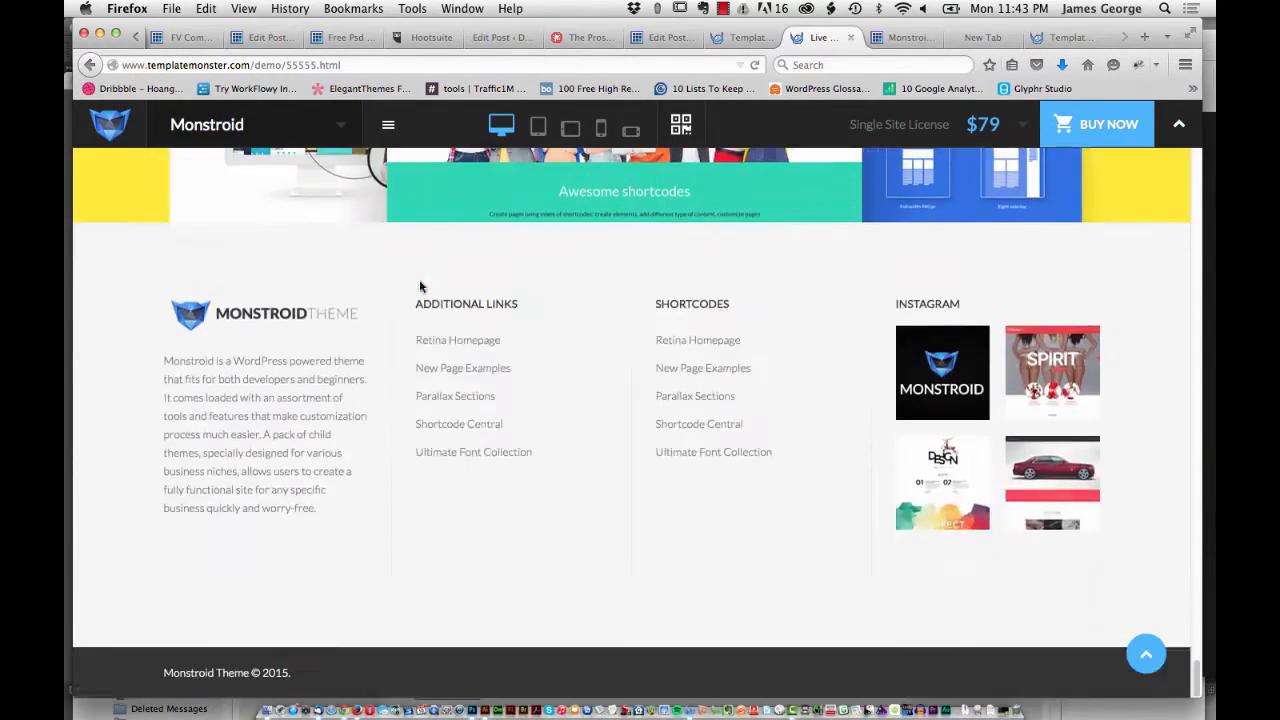
{"action": "scroll", "coordinate": [420, 287], "scroll_direction": "up", "scroll_amount": 10}
{"action": "scroll", "coordinate": [420, 287], "scroll_direction": "up", "scroll_amount": 5}
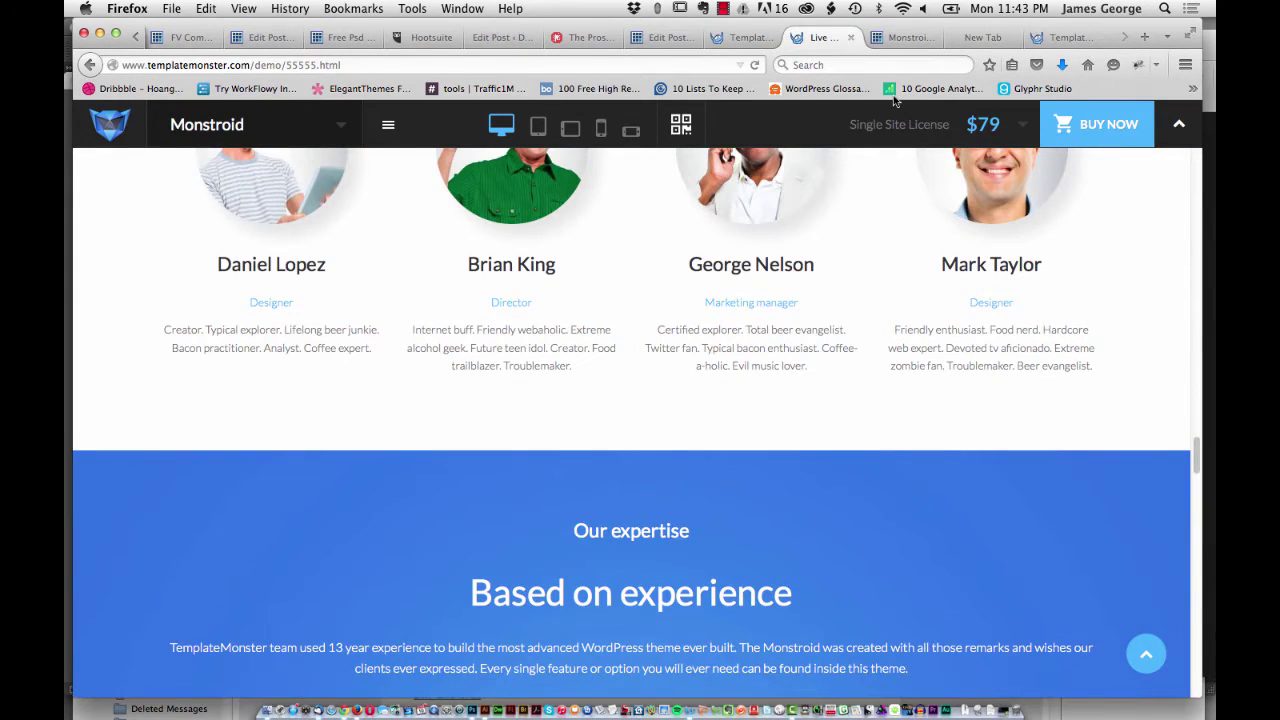
- Return to the Monstroid wizard and fetch the sample_data.zip package from the cloud
{"action": "left_click", "coordinate": [1058, 41]}
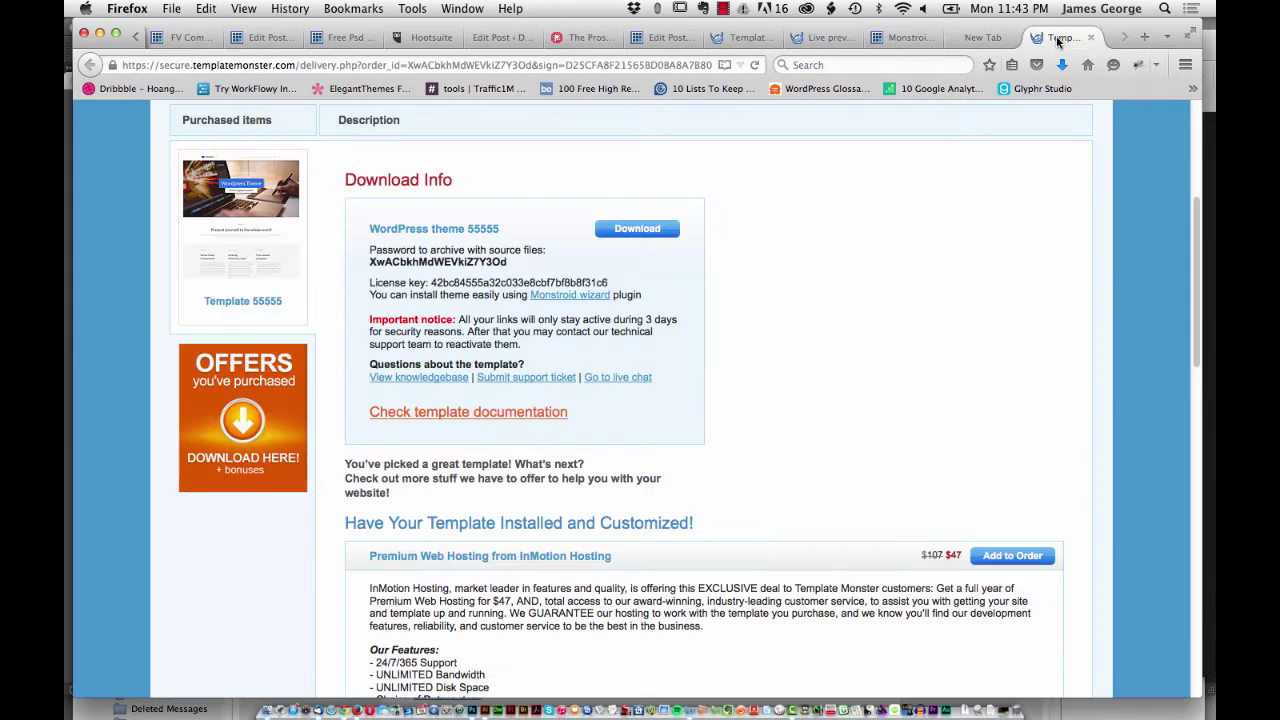
{"action": "left_click", "coordinate": [893, 38]}
{"action": "scroll", "coordinate": [943, 320], "scroll_direction": "down", "scroll_amount": 3}
{"action": "scroll", "coordinate": [943, 320], "scroll_direction": "down", "scroll_amount": 2}
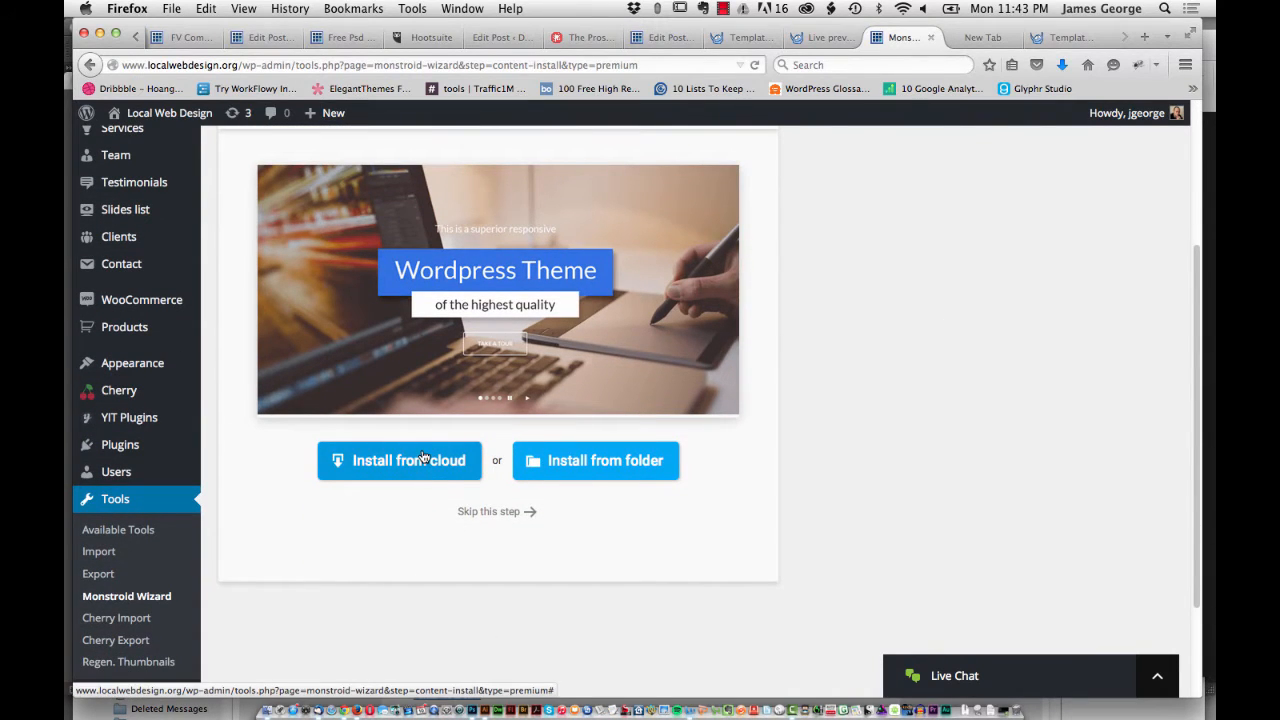
{"action": "scroll", "coordinate": [364, 493], "scroll_direction": "up", "scroll_amount": 4}
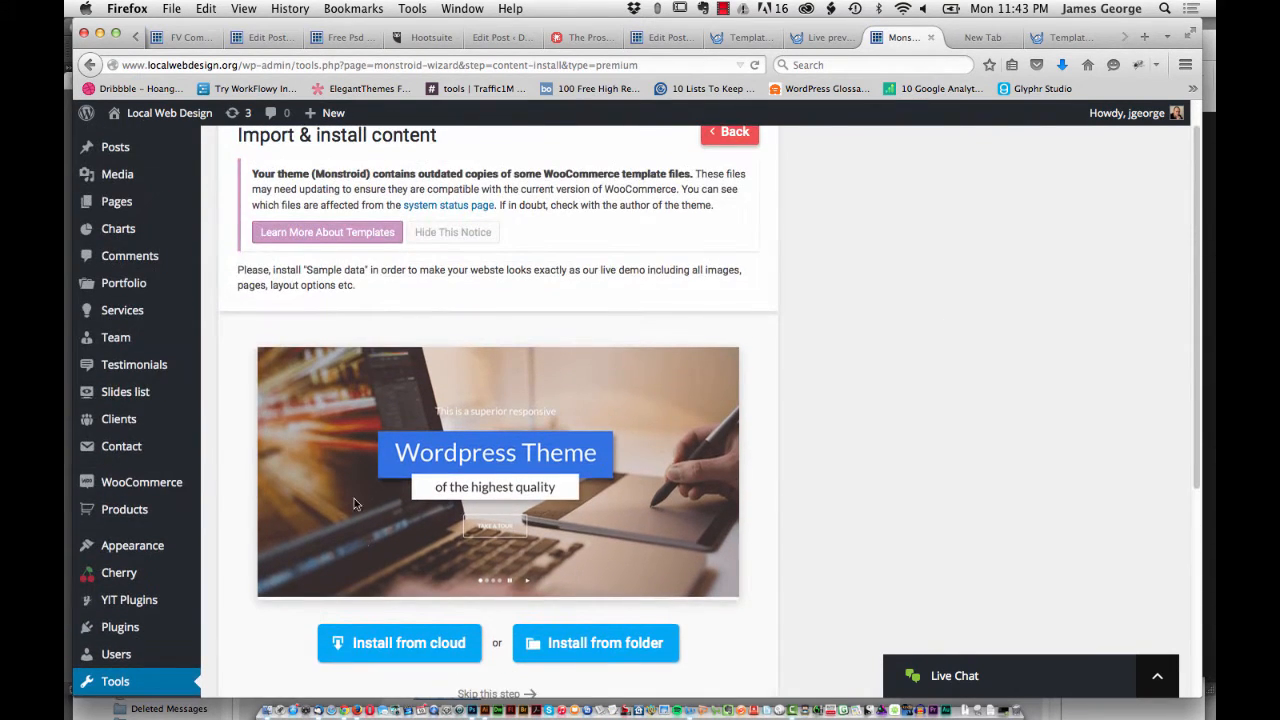
{"action": "scroll", "coordinate": [355, 510], "scroll_direction": "down", "scroll_amount": 3}
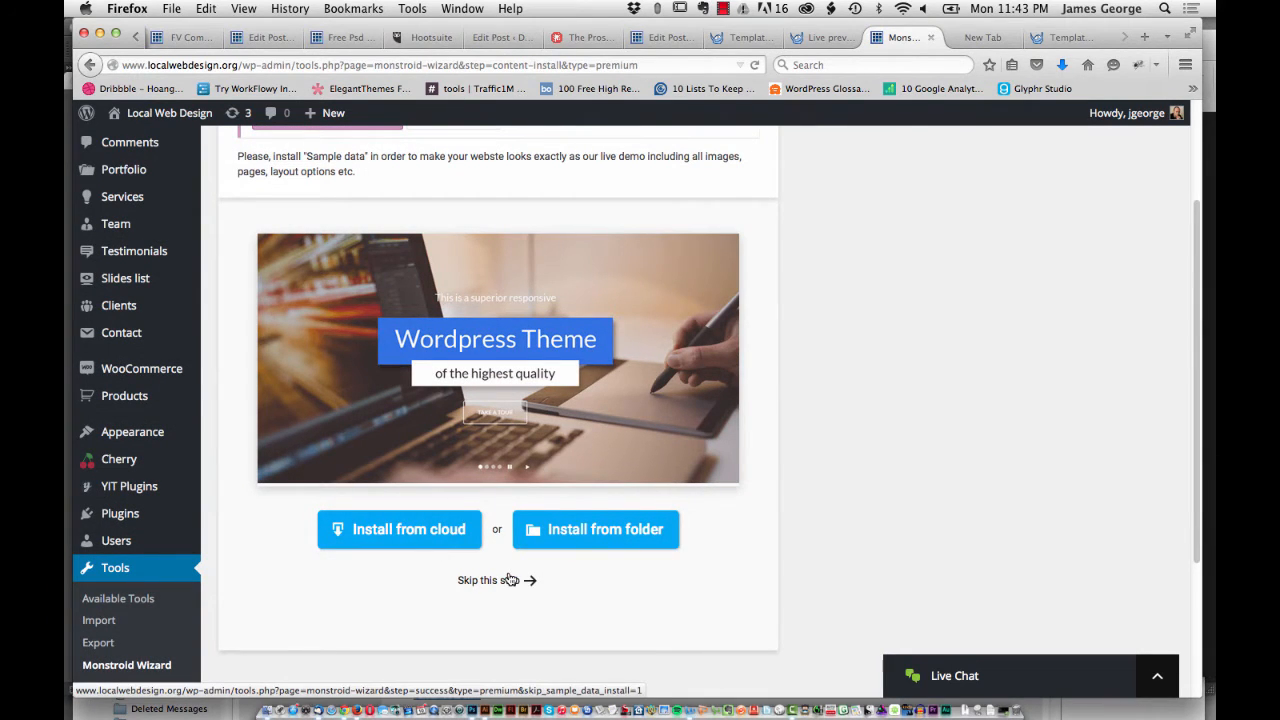
{"action": "left_click", "coordinate": [405, 536]}
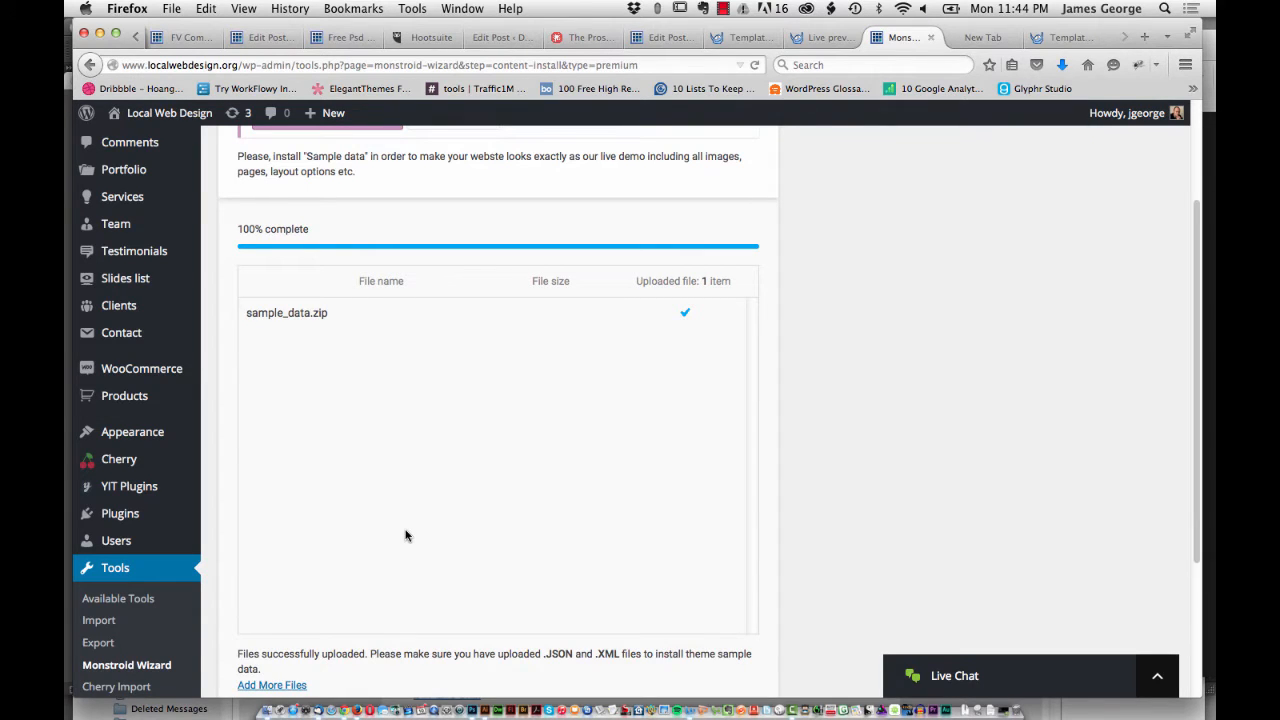
{"action": "scroll", "coordinate": [462, 455], "scroll_direction": "down", "scroll_amount": 3}
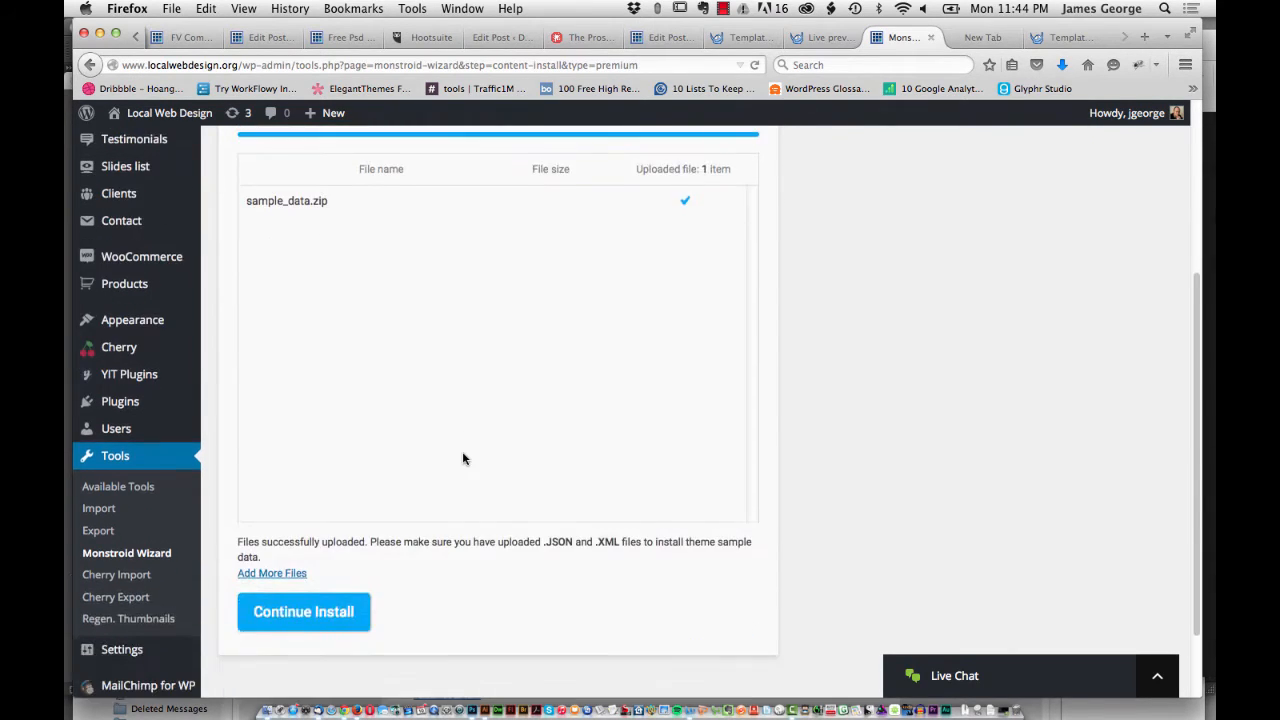
{"action": "scroll", "coordinate": [462, 455], "scroll_direction": "down", "scroll_amount": 1}
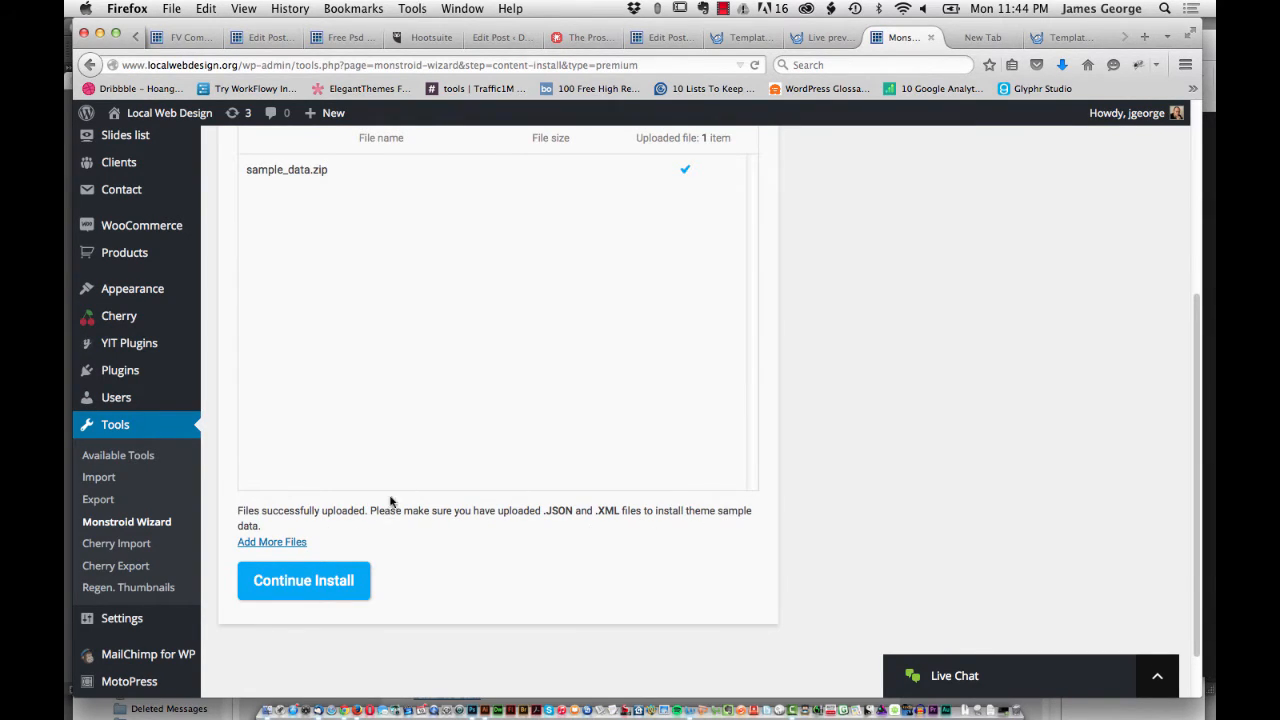
- Start installing the uploaded sample data and let the import progress
{"action": "left_click", "coordinate": [323, 580]}
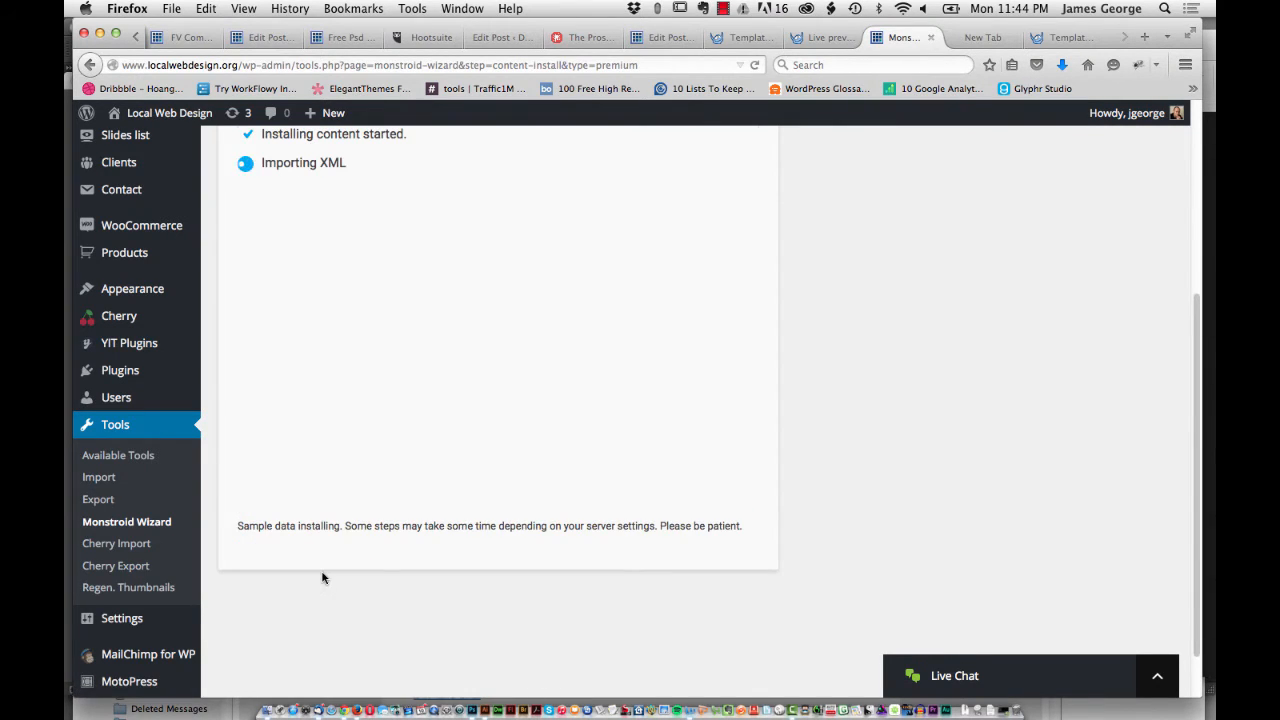
{"action": "scroll", "coordinate": [886, 457], "scroll_direction": "up", "scroll_amount": 3}
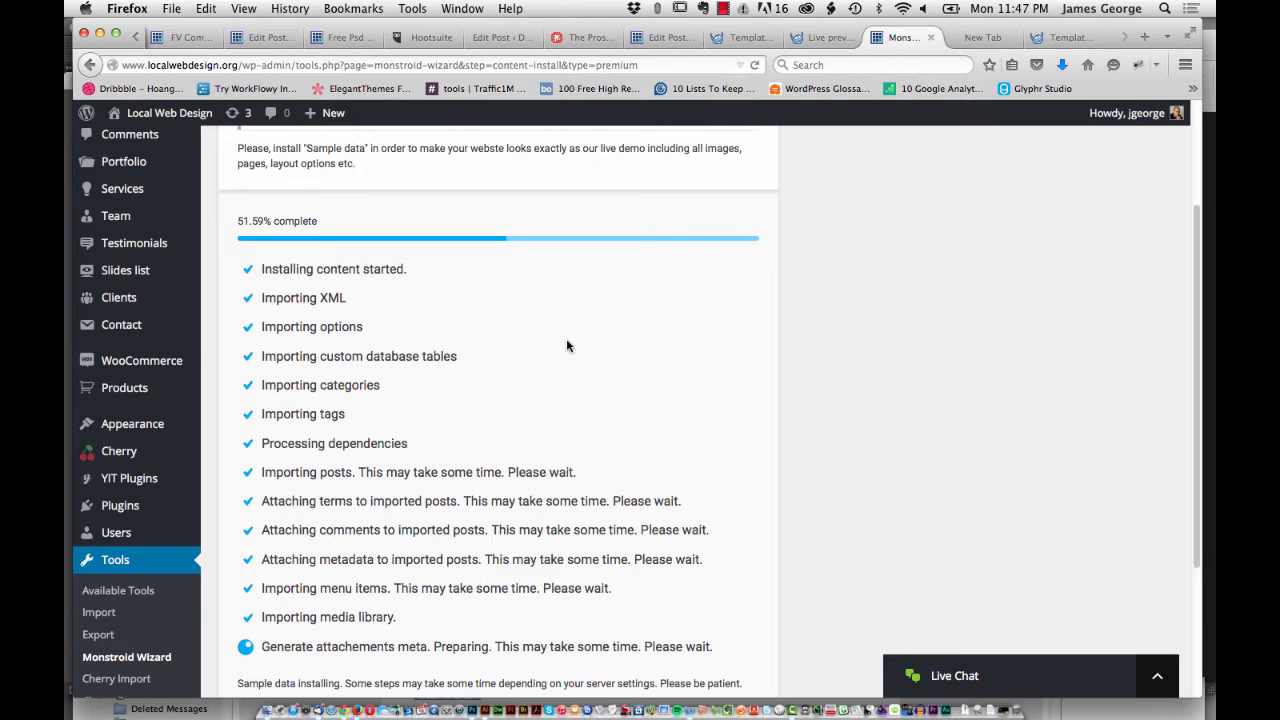
{"action": "scroll", "coordinate": [686, 282], "scroll_direction": "down", "scroll_amount": 1}
{"action": "scroll", "coordinate": [686, 282], "scroll_direction": "down", "scroll_amount": 3}
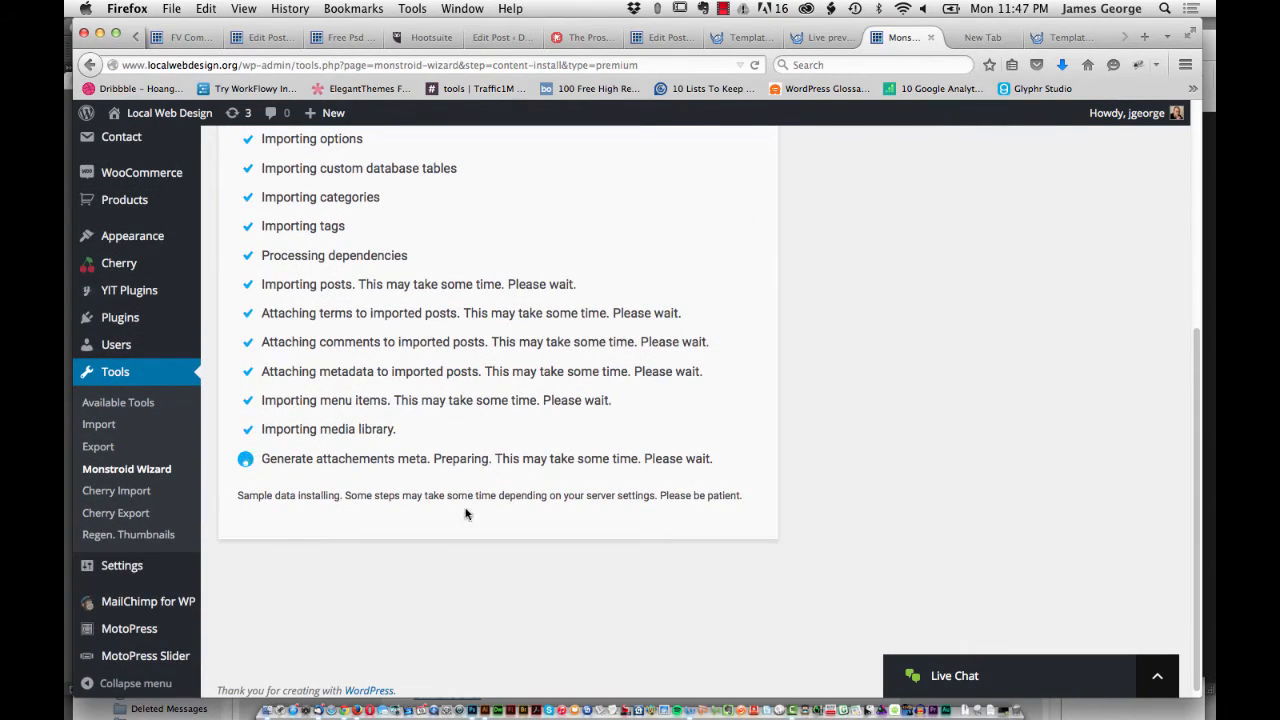
{"action": "scroll", "coordinate": [718, 283], "scroll_direction": "up", "scroll_amount": 2}
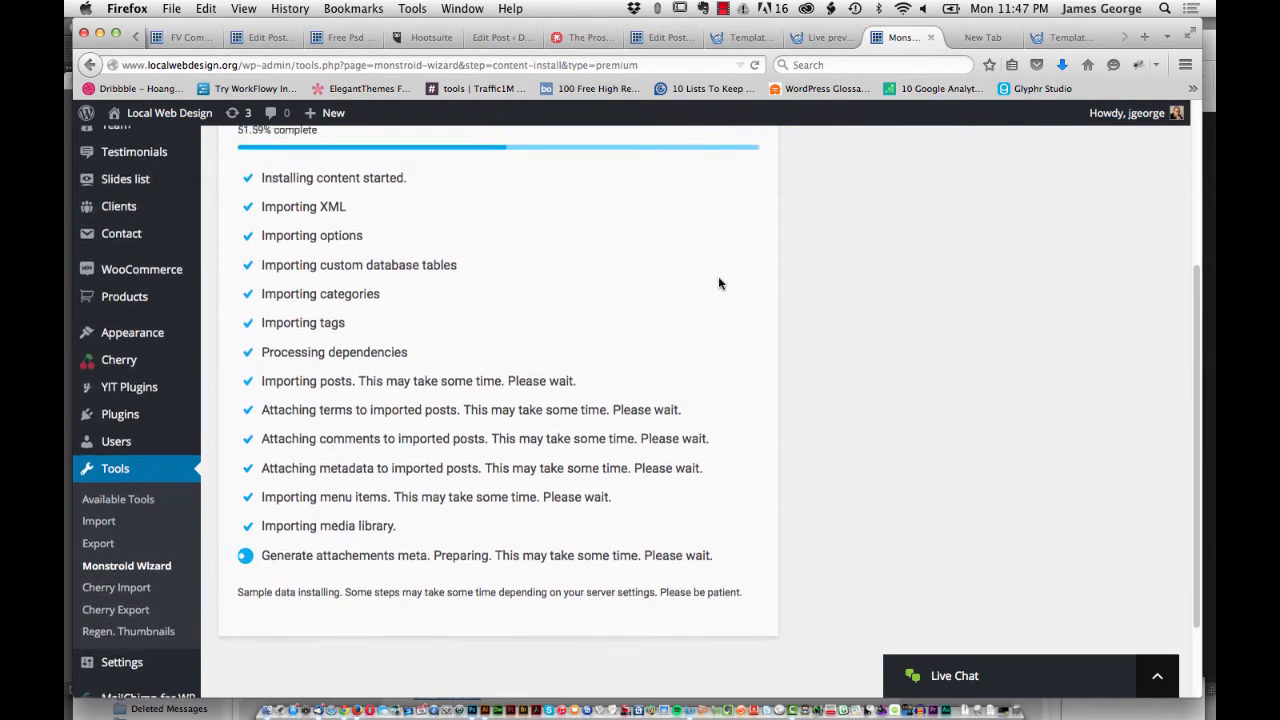
{"action": "scroll", "coordinate": [718, 283], "scroll_direction": "up", "scroll_amount": 1}
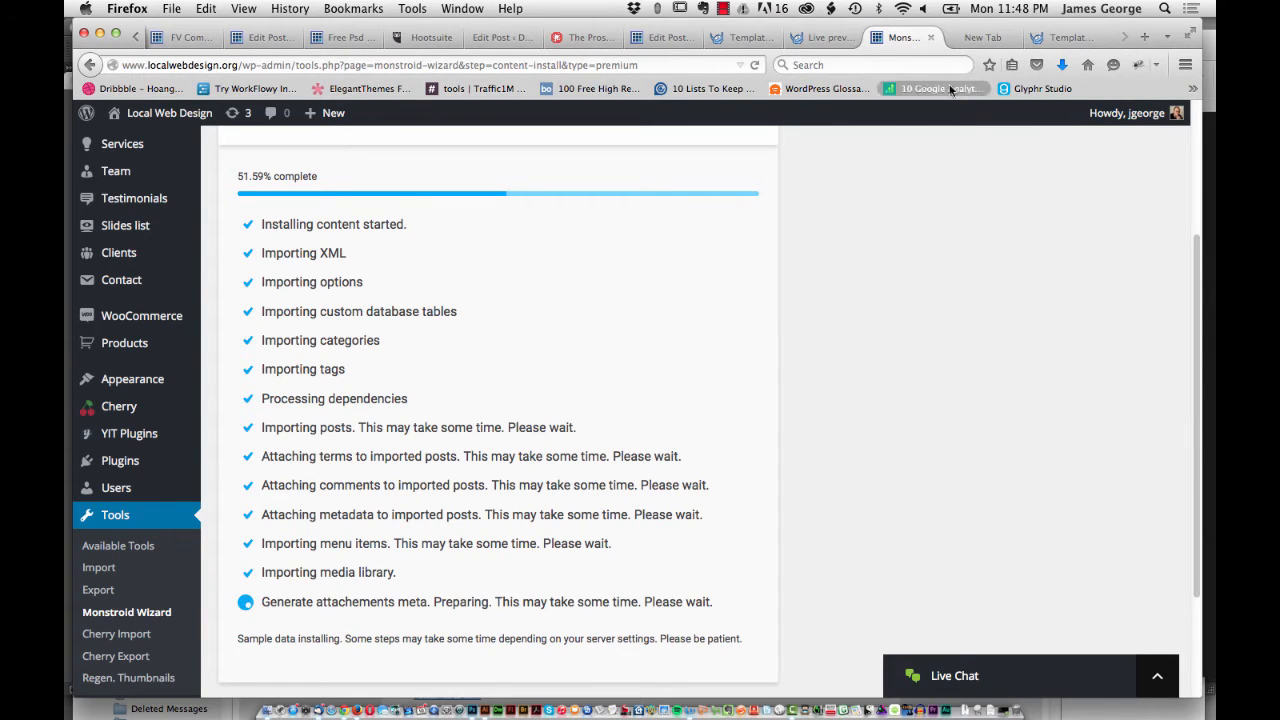
{"action": "left_click", "coordinate": [1058, 37]}
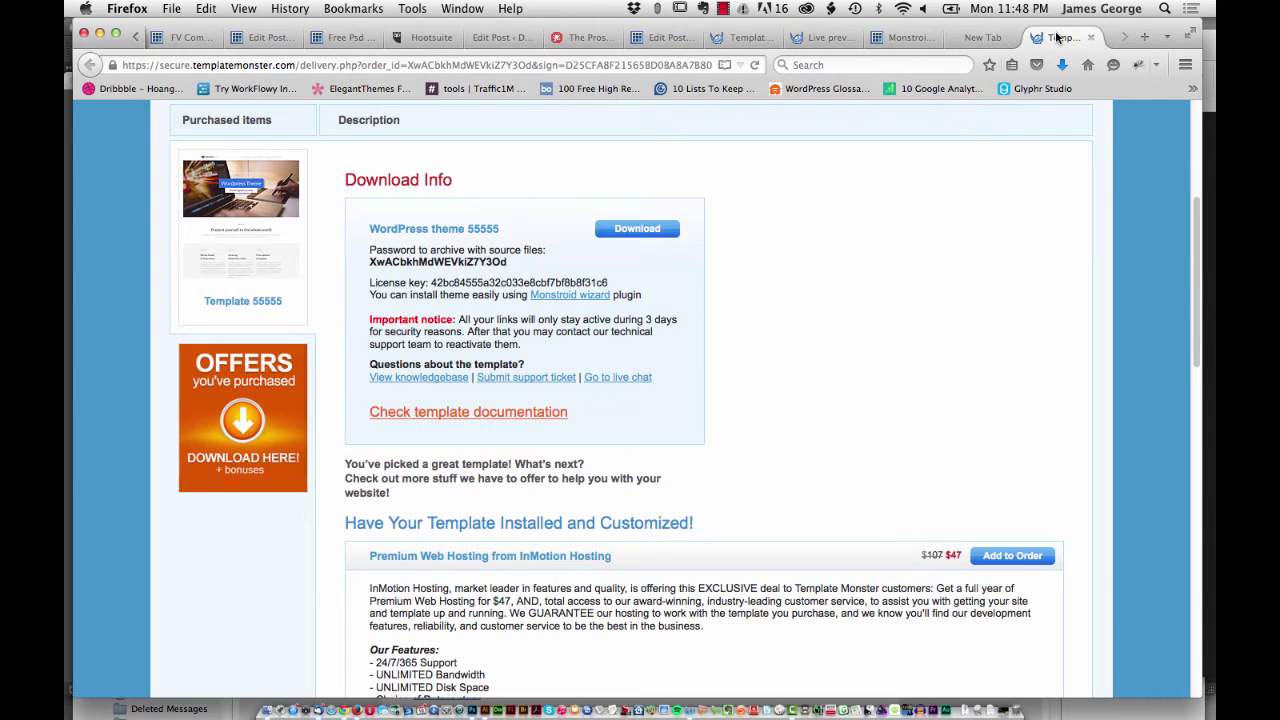
{"action": "left_click", "coordinate": [826, 37]}
{"action": "scroll", "coordinate": [522, 450], "scroll_direction": "down", "scroll_amount": 3}
{"action": "scroll", "coordinate": [522, 450], "scroll_direction": "down", "scroll_amount": 5}
{"action": "scroll", "coordinate": [637, 403], "scroll_direction": "down", "scroll_amount": 1}
{"action": "scroll", "coordinate": [468, 471], "scroll_direction": "down", "scroll_amount": 5}
{"action": "scroll", "coordinate": [480, 466], "scroll_direction": "down", "scroll_amount": 5}
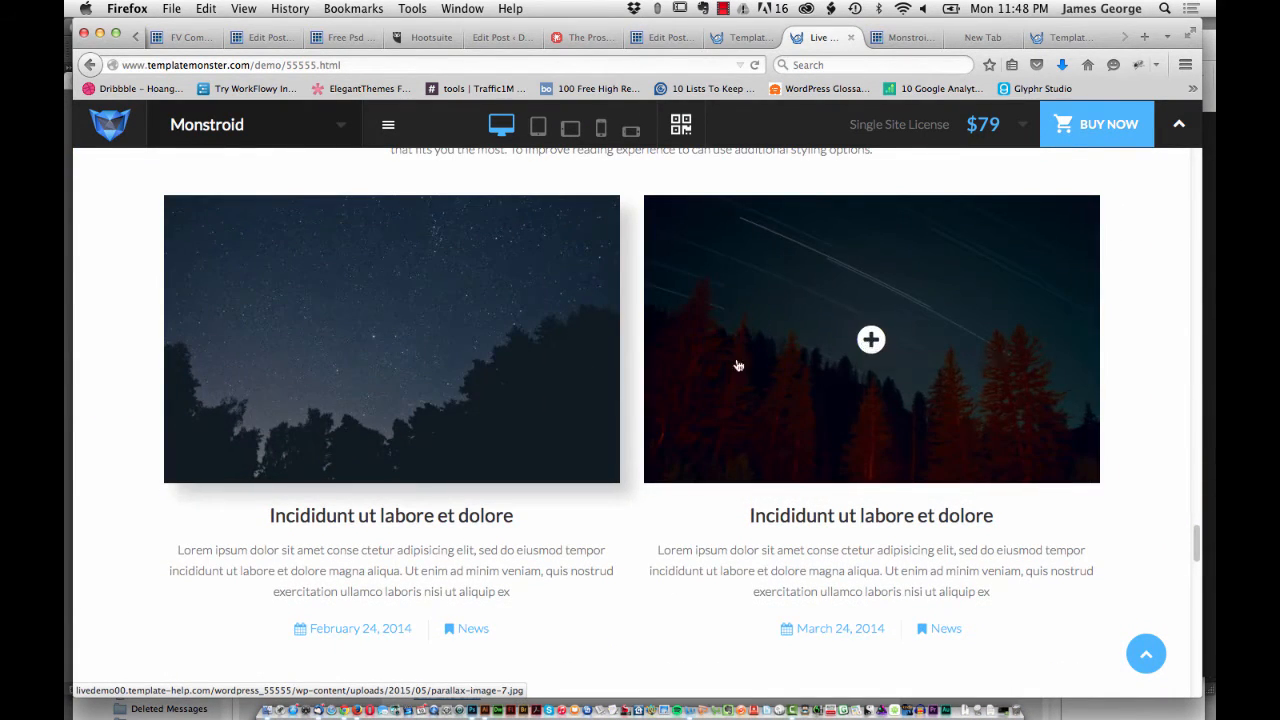
{"action": "scroll", "coordinate": [580, 371], "scroll_direction": "down", "scroll_amount": 1}
{"action": "scroll", "coordinate": [530, 456], "scroll_direction": "down", "scroll_amount": 4}
{"action": "scroll", "coordinate": [530, 456], "scroll_direction": "down", "scroll_amount": 3}
{"action": "scroll", "coordinate": [549, 441], "scroll_direction": "down", "scroll_amount": 3}
{"action": "scroll", "coordinate": [547, 439], "scroll_direction": "down", "scroll_amount": 5}
{"action": "scroll", "coordinate": [547, 439], "scroll_direction": "down", "scroll_amount": 2}
{"action": "scroll", "coordinate": [547, 446], "scroll_direction": "down", "scroll_amount": 5}
{"action": "scroll", "coordinate": [547, 446], "scroll_direction": "down", "scroll_amount": 1}
{"action": "scroll", "coordinate": [547, 446], "scroll_direction": "up", "scroll_amount": 3}
{"action": "scroll", "coordinate": [547, 446], "scroll_direction": "up", "scroll_amount": 4}
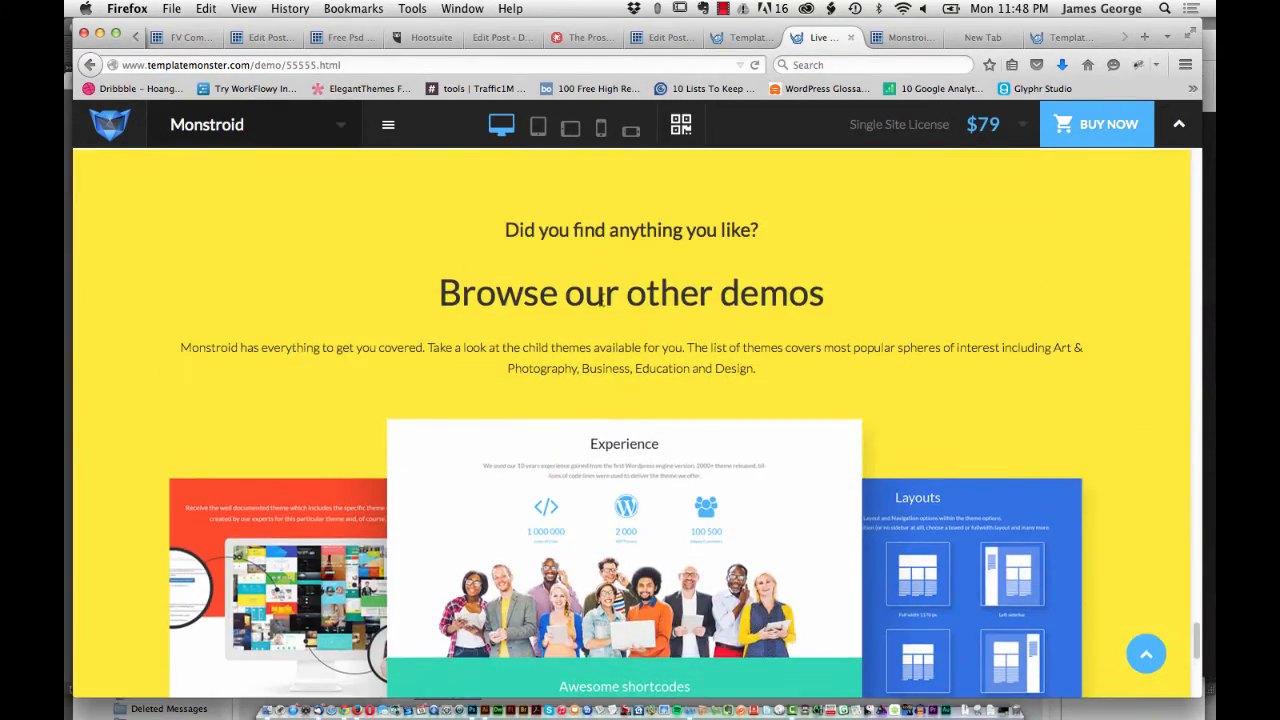
{"action": "scroll", "coordinate": [382, 362], "scroll_direction": "down", "scroll_amount": 1}
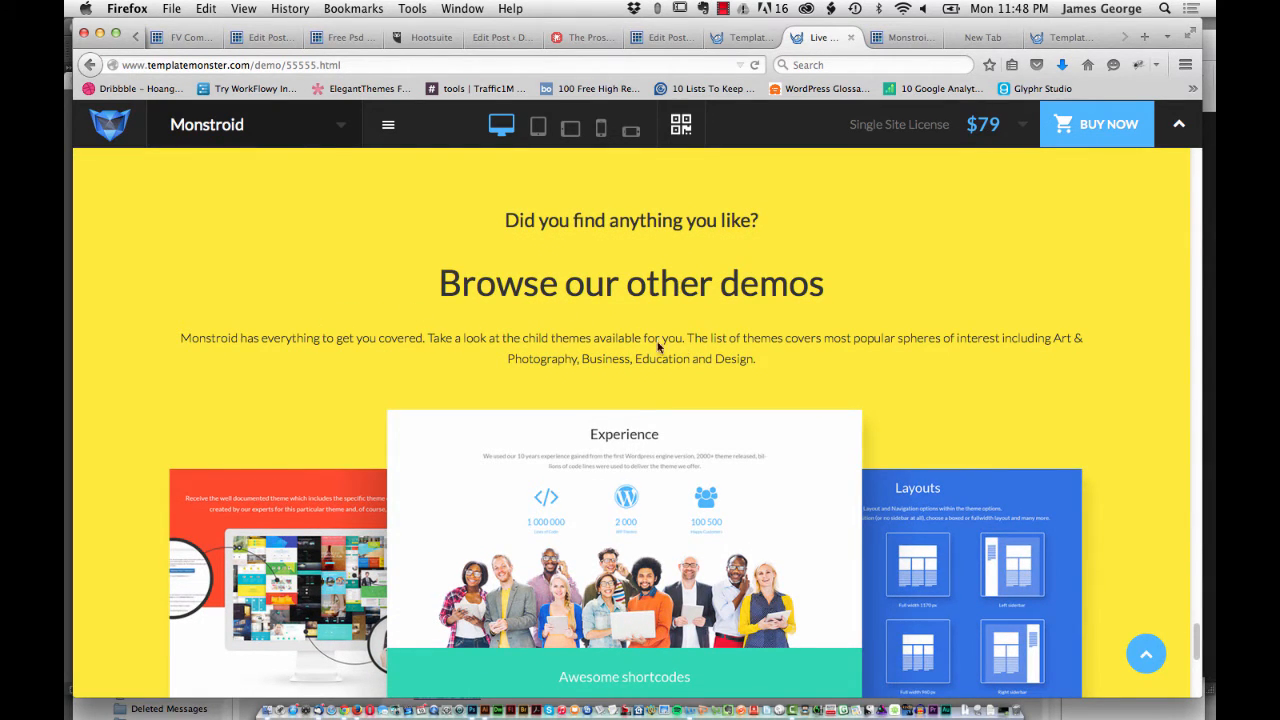
{"action": "scroll", "coordinate": [836, 385], "scroll_direction": "down", "scroll_amount": 5}
{"action": "scroll", "coordinate": [836, 385], "scroll_direction": "down", "scroll_amount": 4}
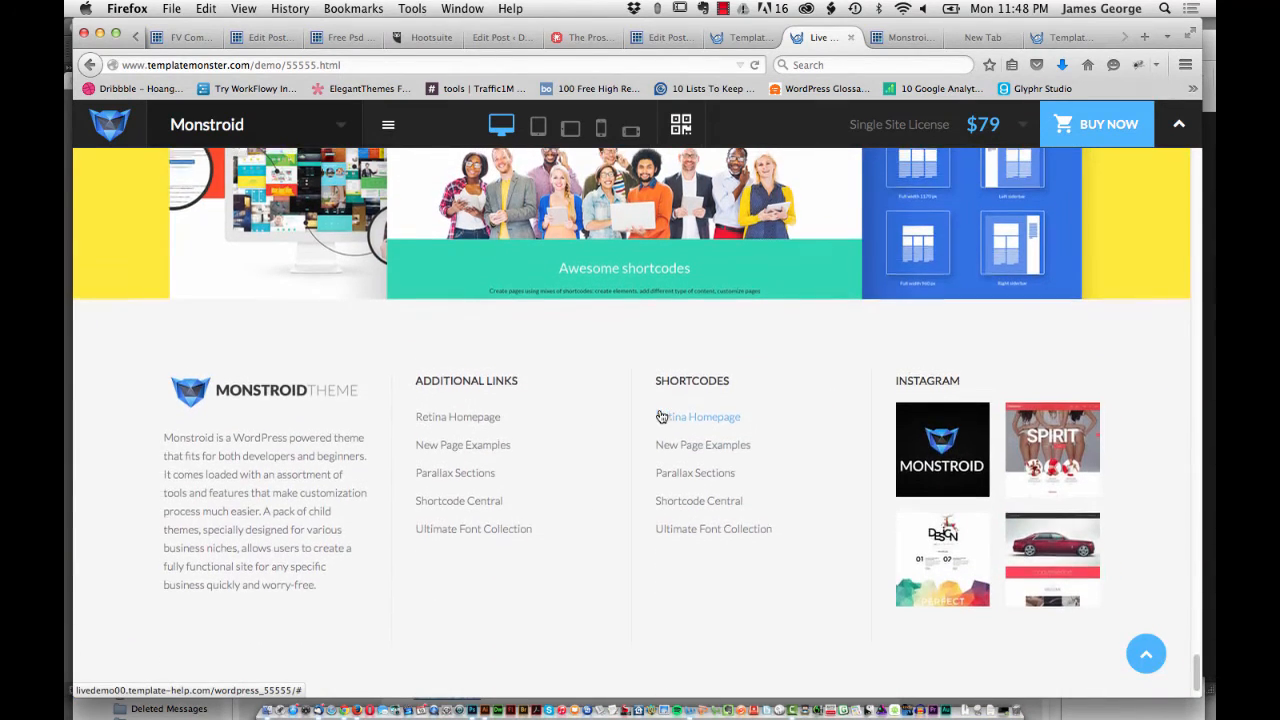
{"action": "scroll", "coordinate": [659, 408], "scroll_direction": "up", "scroll_amount": 2}
{"action": "scroll", "coordinate": [659, 408], "scroll_direction": "up", "scroll_amount": 8}
{"action": "scroll", "coordinate": [659, 410], "scroll_direction": "up", "scroll_amount": 4}
{"action": "scroll", "coordinate": [659, 410], "scroll_direction": "up", "scroll_amount": 1}
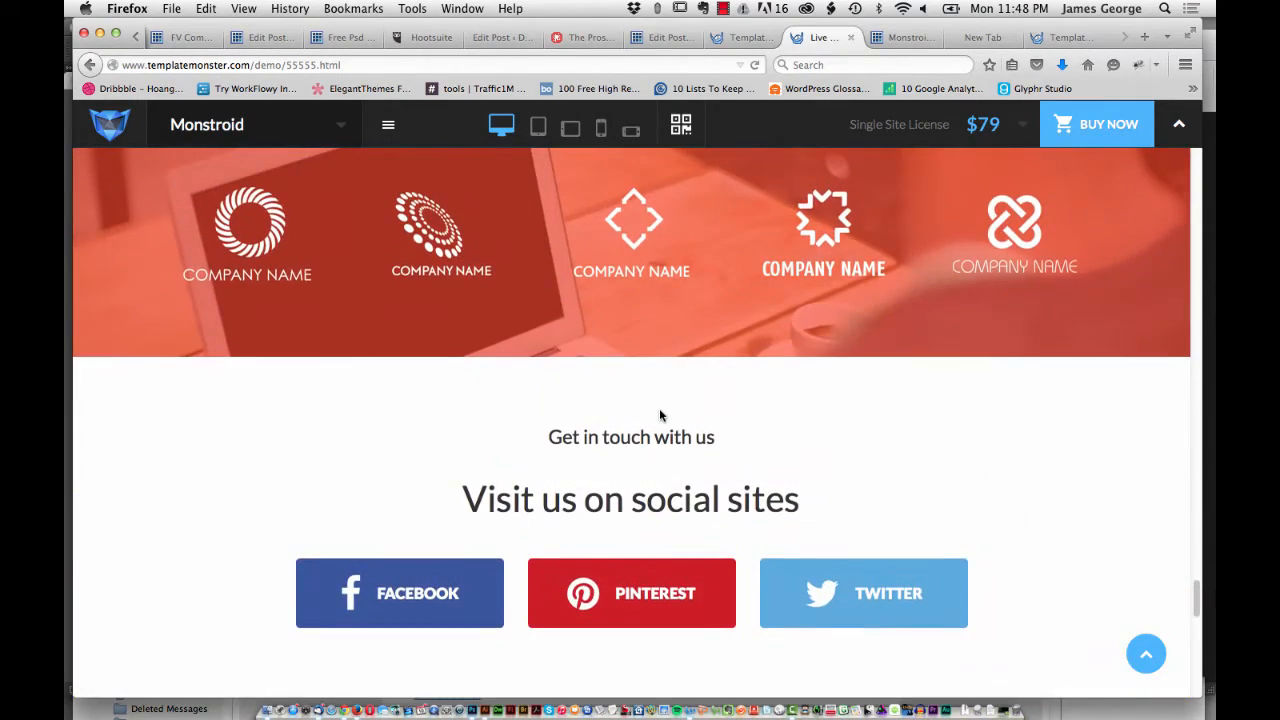
{"action": "scroll", "coordinate": [659, 410], "scroll_direction": "up", "scroll_amount": 1}
{"action": "scroll", "coordinate": [691, 430], "scroll_direction": "up", "scroll_amount": 4}
{"action": "scroll", "coordinate": [691, 430], "scroll_direction": "up", "scroll_amount": 2}
{"action": "scroll", "coordinate": [691, 433], "scroll_direction": "up", "scroll_amount": 5}
{"action": "scroll", "coordinate": [691, 433], "scroll_direction": "up", "scroll_amount": 5}
{"action": "scroll", "coordinate": [691, 433], "scroll_direction": "up", "scroll_amount": 4}
{"action": "scroll", "coordinate": [693, 435], "scroll_direction": "down", "scroll_amount": 1}
{"action": "scroll", "coordinate": [693, 435], "scroll_direction": "down", "scroll_amount": 2}
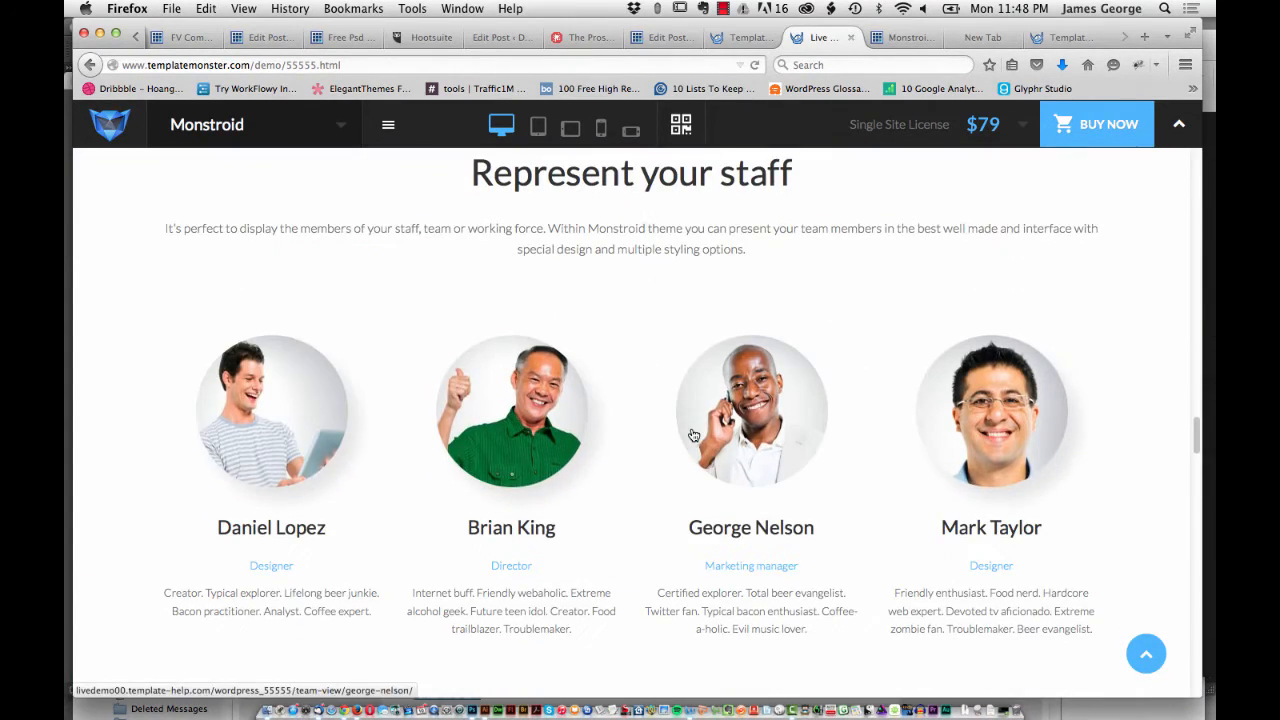
{"action": "scroll", "coordinate": [691, 426], "scroll_direction": "up", "scroll_amount": 4}
{"action": "scroll", "coordinate": [691, 426], "scroll_direction": "up", "scroll_amount": 4}
{"action": "scroll", "coordinate": [691, 430], "scroll_direction": "up", "scroll_amount": 3}
{"action": "scroll", "coordinate": [691, 426], "scroll_direction": "up", "scroll_amount": 3}
{"action": "scroll", "coordinate": [691, 426], "scroll_direction": "up", "scroll_amount": 3}
{"action": "scroll", "coordinate": [691, 426], "scroll_direction": "up", "scroll_amount": 4}
{"action": "scroll", "coordinate": [692, 429], "scroll_direction": "down", "scroll_amount": 2}
{"action": "scroll", "coordinate": [691, 432], "scroll_direction": "down", "scroll_amount": 5}
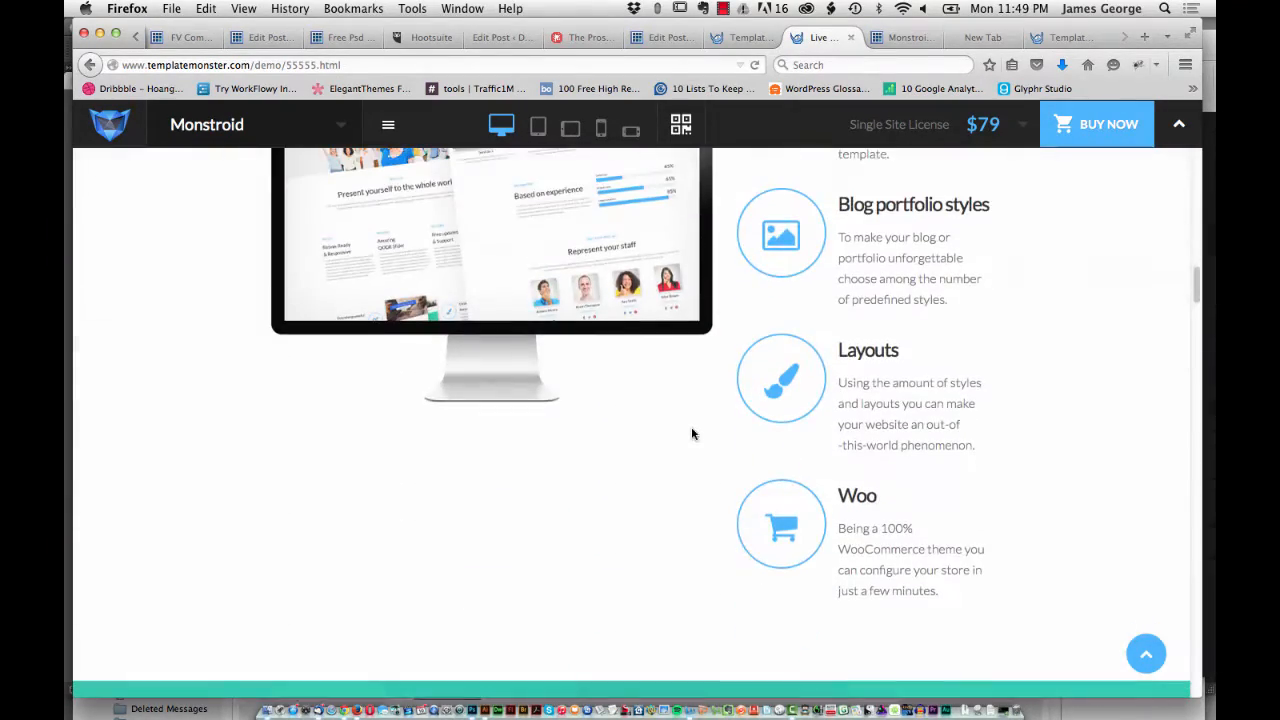
{"action": "scroll", "coordinate": [814, 286], "scroll_direction": "up", "scroll_amount": 6}
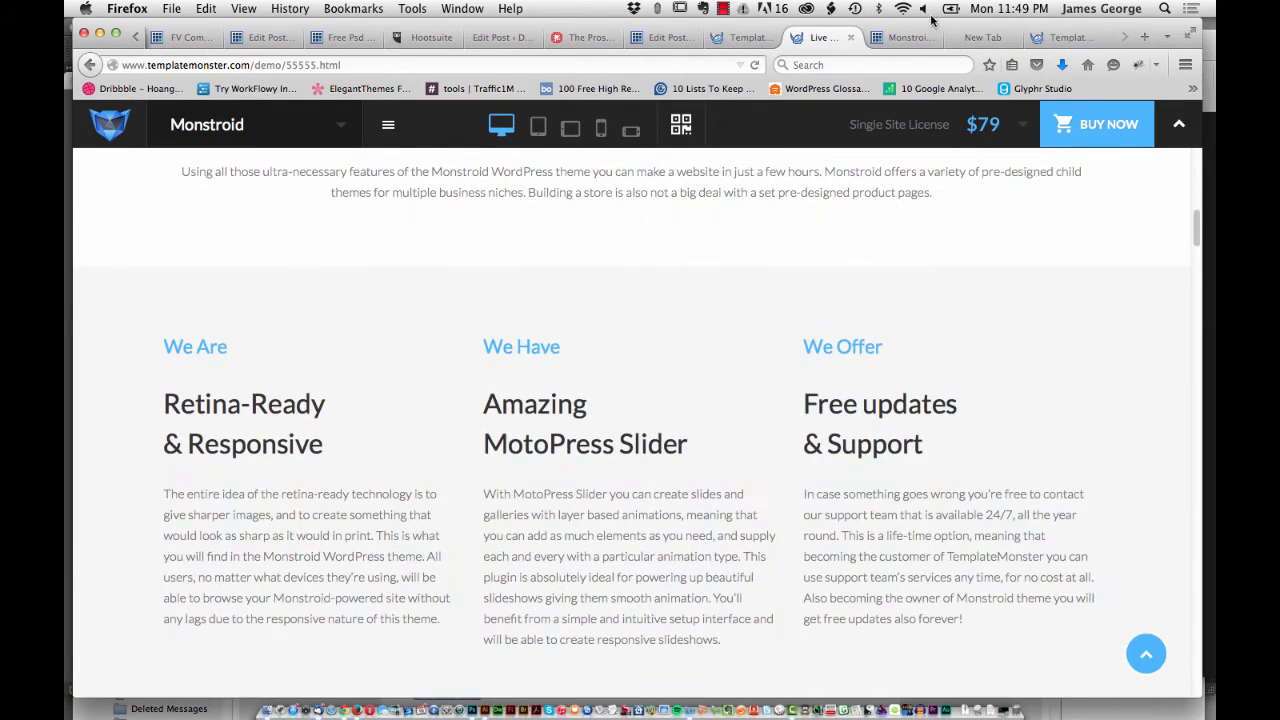
{"action": "left_click", "coordinate": [900, 38]}
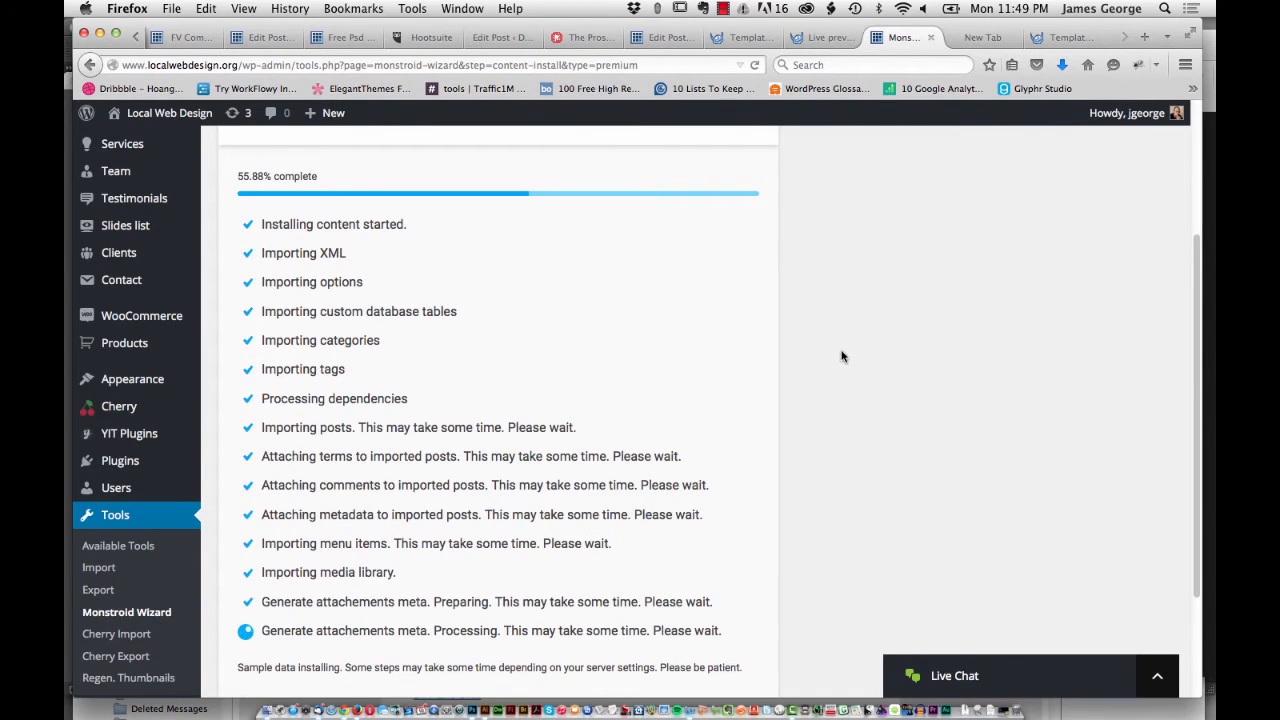
{"action": "scroll", "coordinate": [841, 355], "scroll_direction": "down", "scroll_amount": 3}
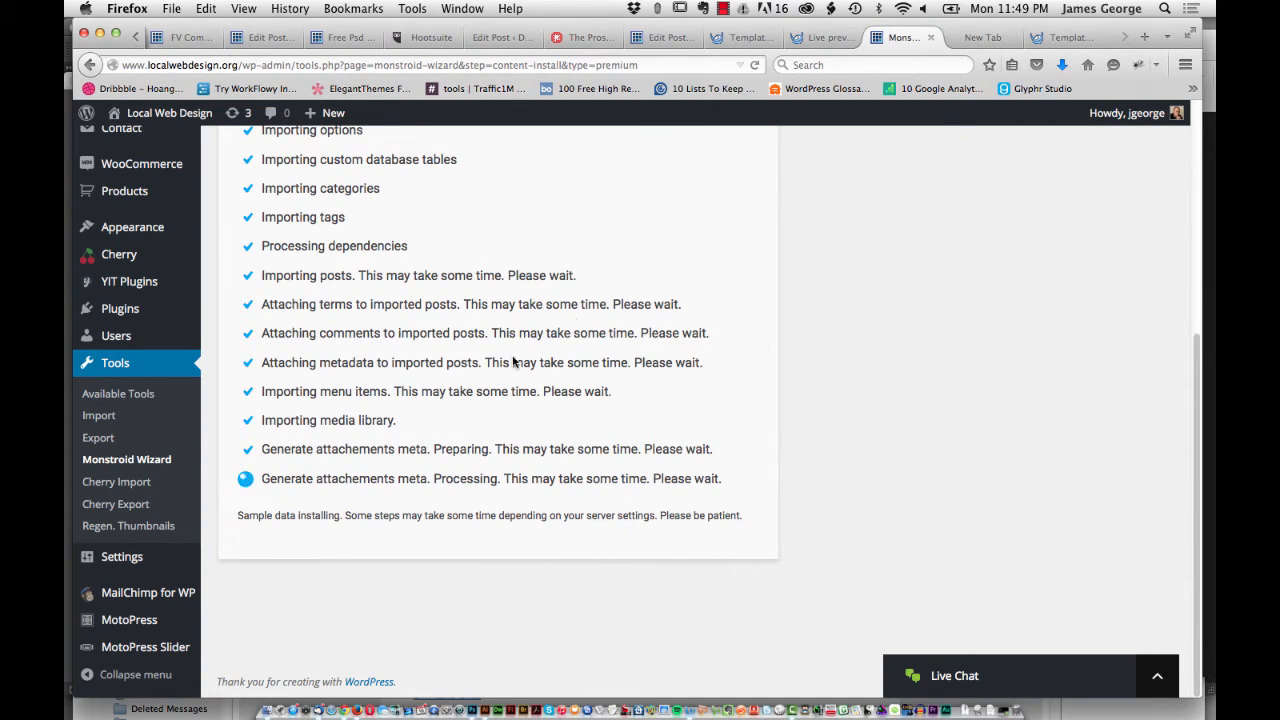
{"action": "mouse_move", "coordinate": [119, 254]}
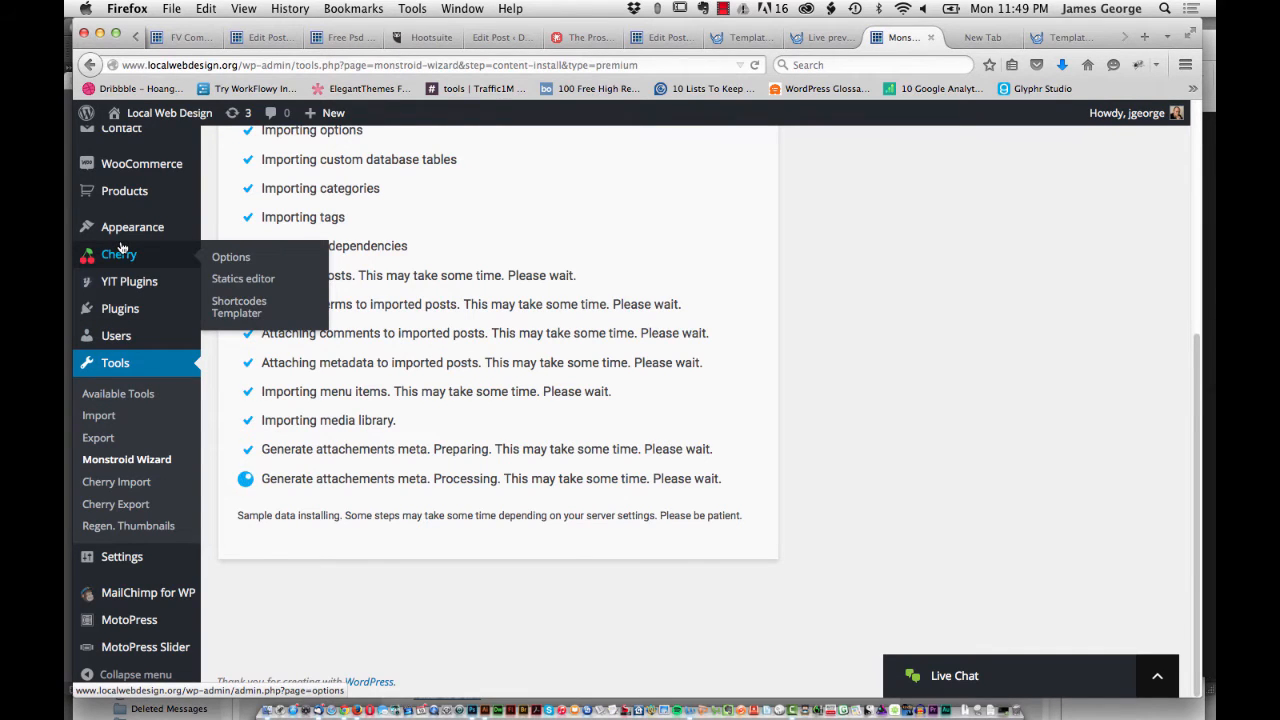
{"action": "scroll", "coordinate": [120, 248], "scroll_direction": "up", "scroll_amount": 2}
{"action": "scroll", "coordinate": [120, 248], "scroll_direction": "up", "scroll_amount": 2}
{"action": "scroll", "coordinate": [120, 248], "scroll_direction": "up", "scroll_amount": 1}
{"action": "scroll", "coordinate": [120, 248], "scroll_direction": "up", "scroll_amount": 1}
{"action": "scroll", "coordinate": [120, 248], "scroll_direction": "up", "scroll_amount": 2}
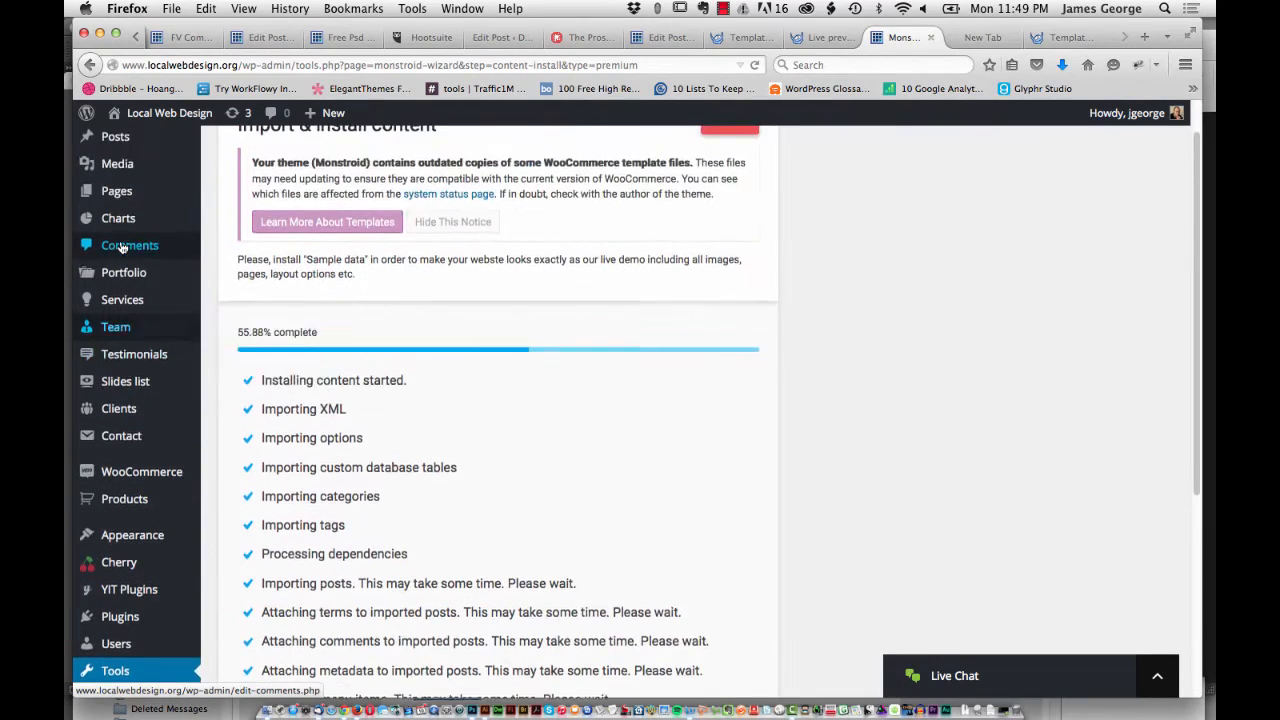
{"action": "scroll", "coordinate": [120, 248], "scroll_direction": "up", "scroll_amount": 1}
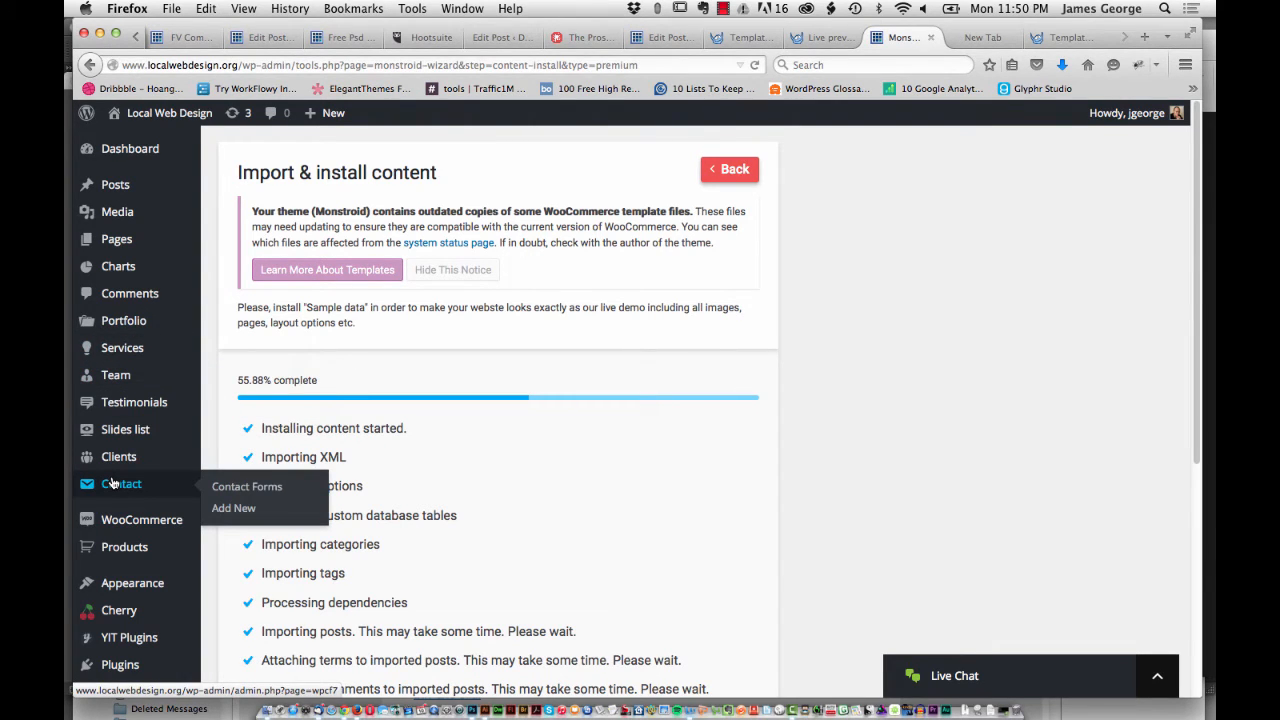
{"action": "mouse_move", "coordinate": [118, 456]}
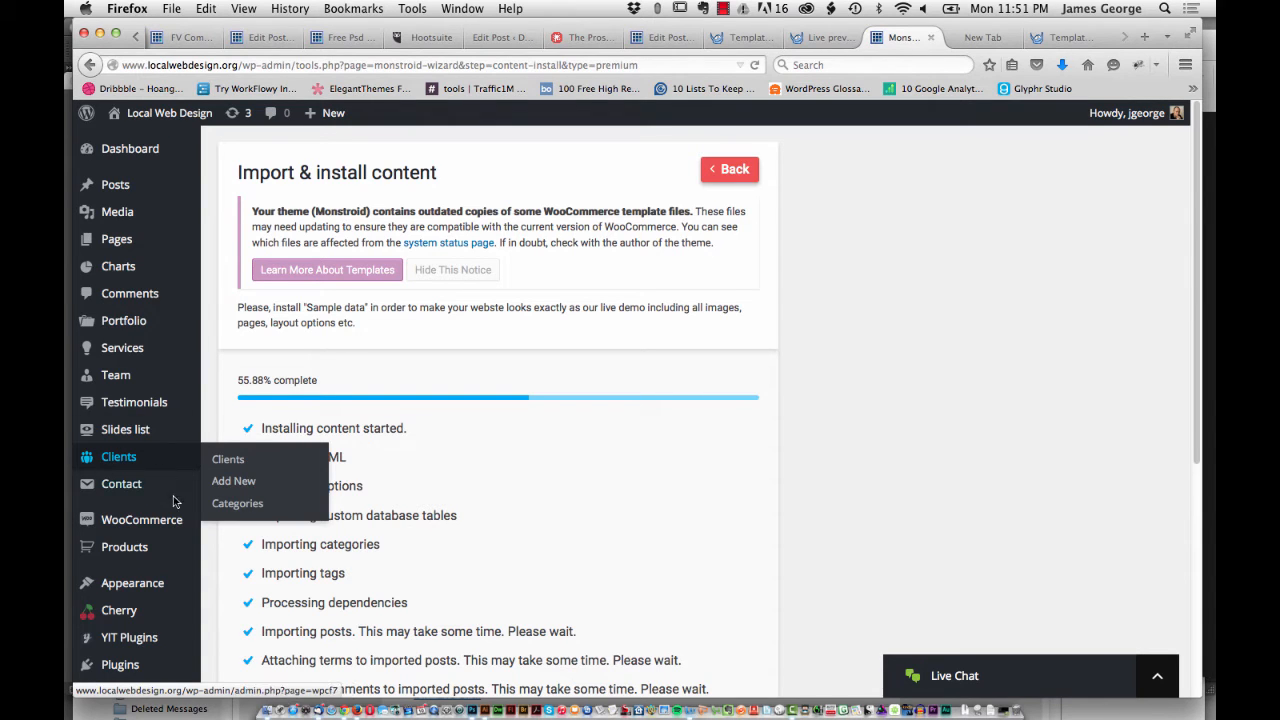
{"action": "mouse_move", "coordinate": [119, 408]}
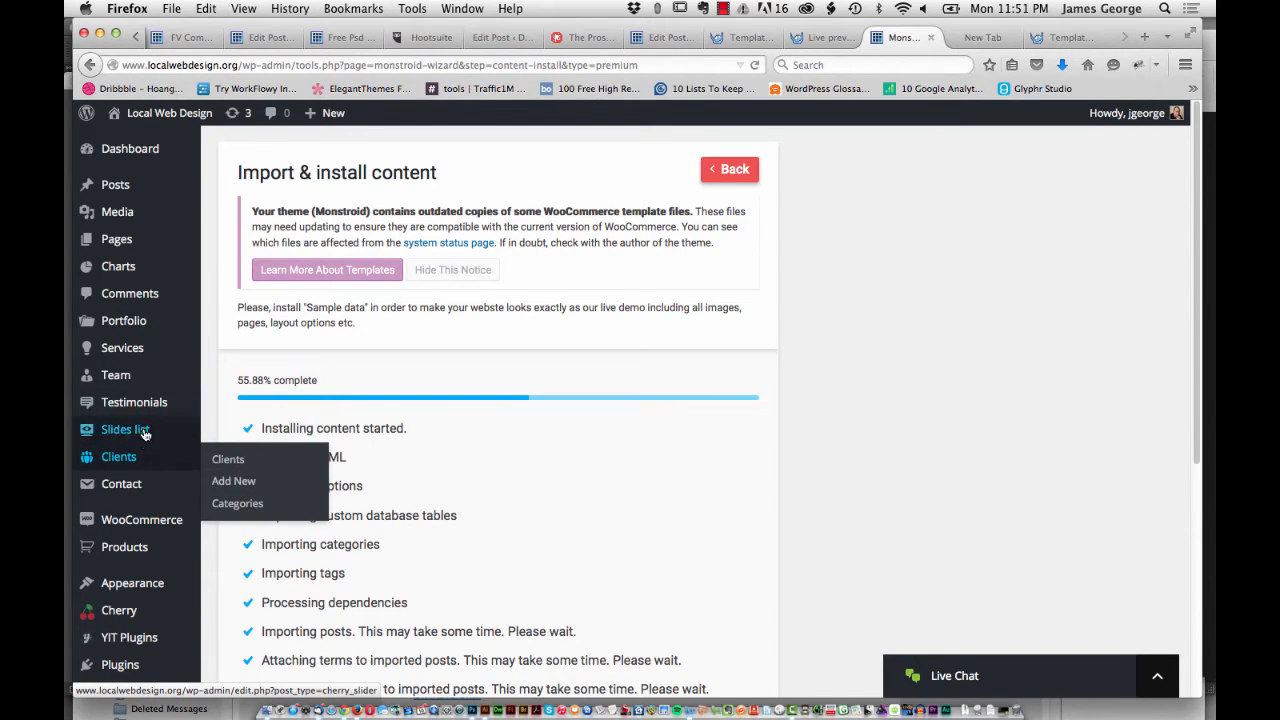
{"action": "scroll", "coordinate": [143, 405], "scroll_direction": "down", "scroll_amount": 2}
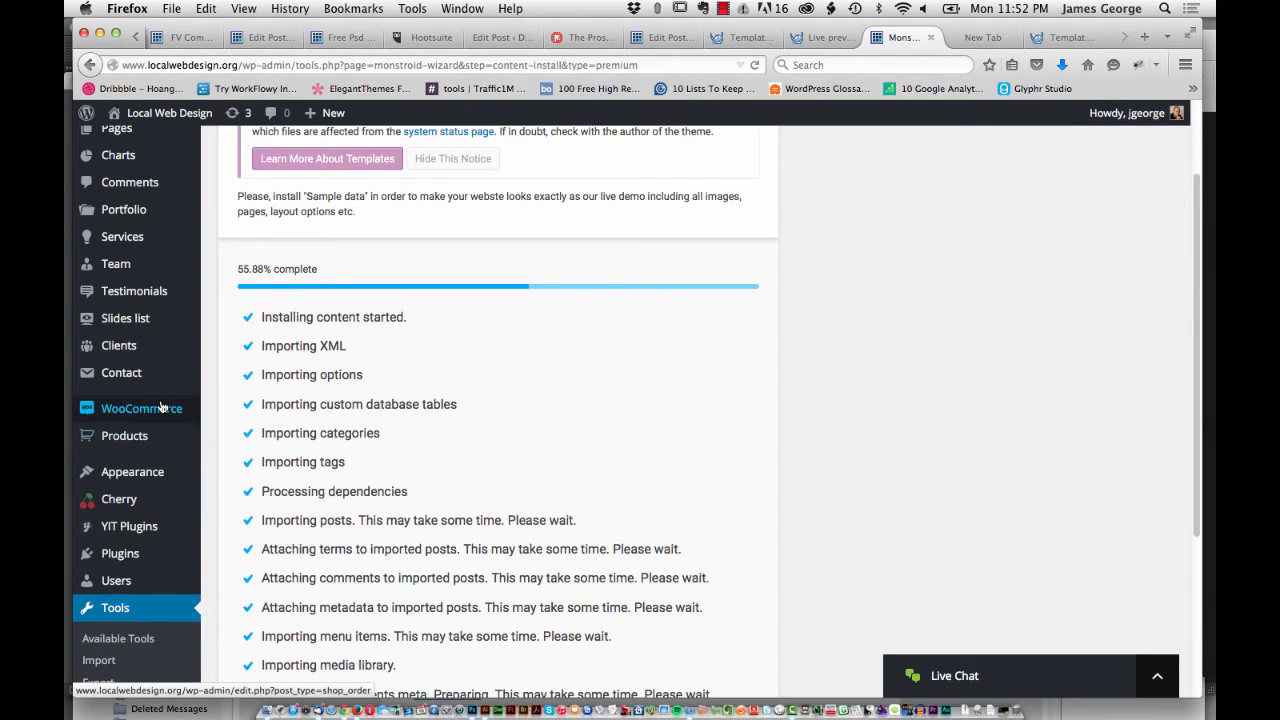
{"action": "scroll", "coordinate": [148, 415], "scroll_direction": "down", "scroll_amount": 1}
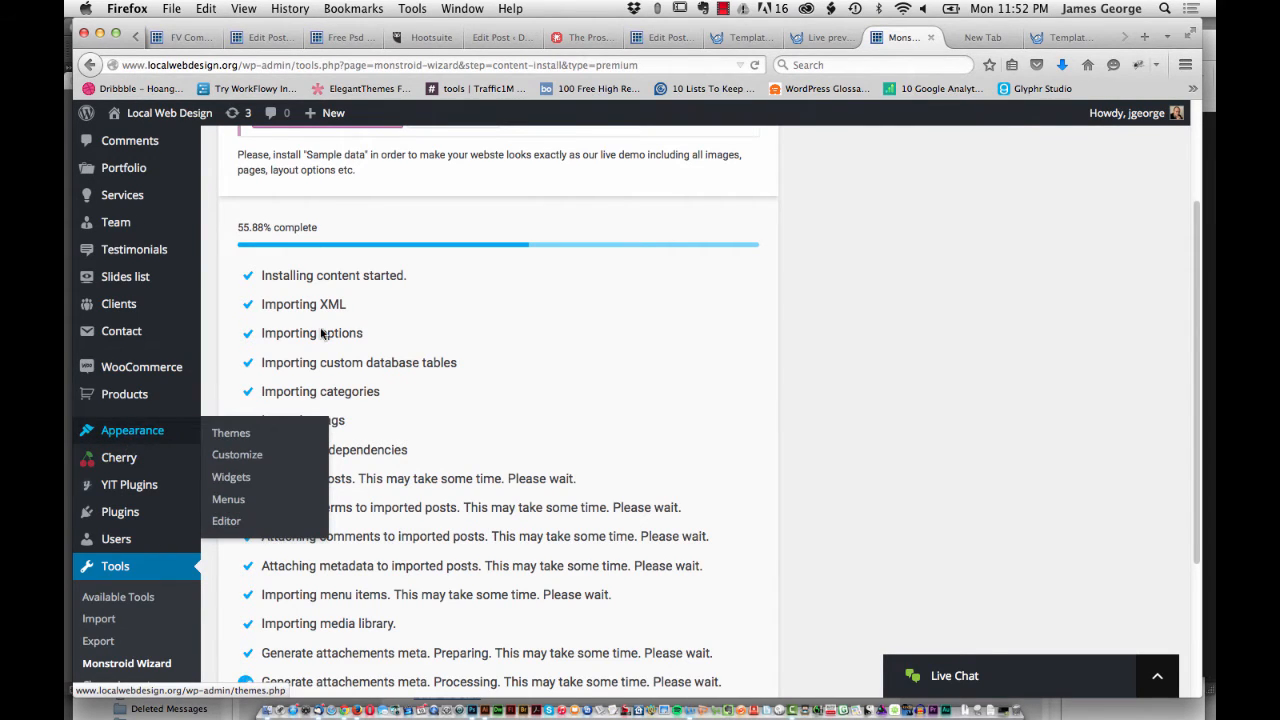
{"action": "scroll", "coordinate": [490, 273], "scroll_direction": "down", "scroll_amount": 5}
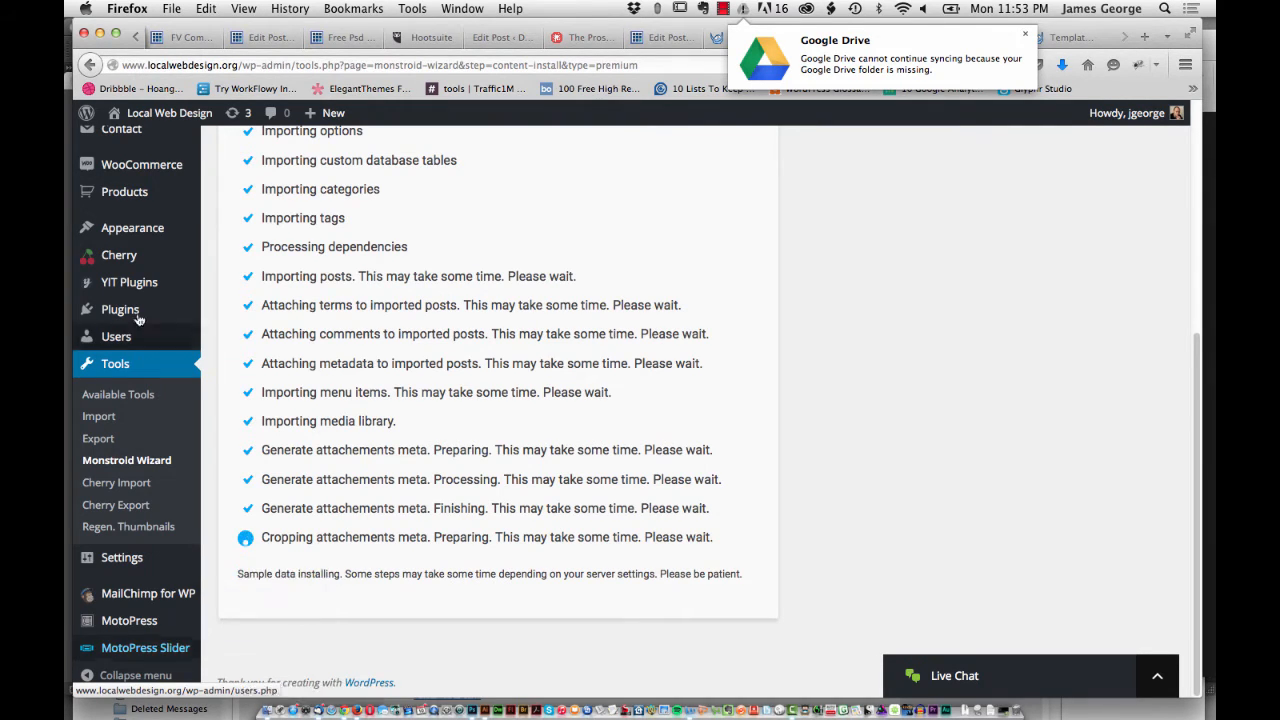
{"action": "scroll", "coordinate": [125, 330], "scroll_direction": "up", "scroll_amount": 1}
{"action": "scroll", "coordinate": [125, 256], "scroll_direction": "up", "scroll_amount": 3}
{"action": "scroll", "coordinate": [115, 250], "scroll_direction": "up", "scroll_amount": 1}
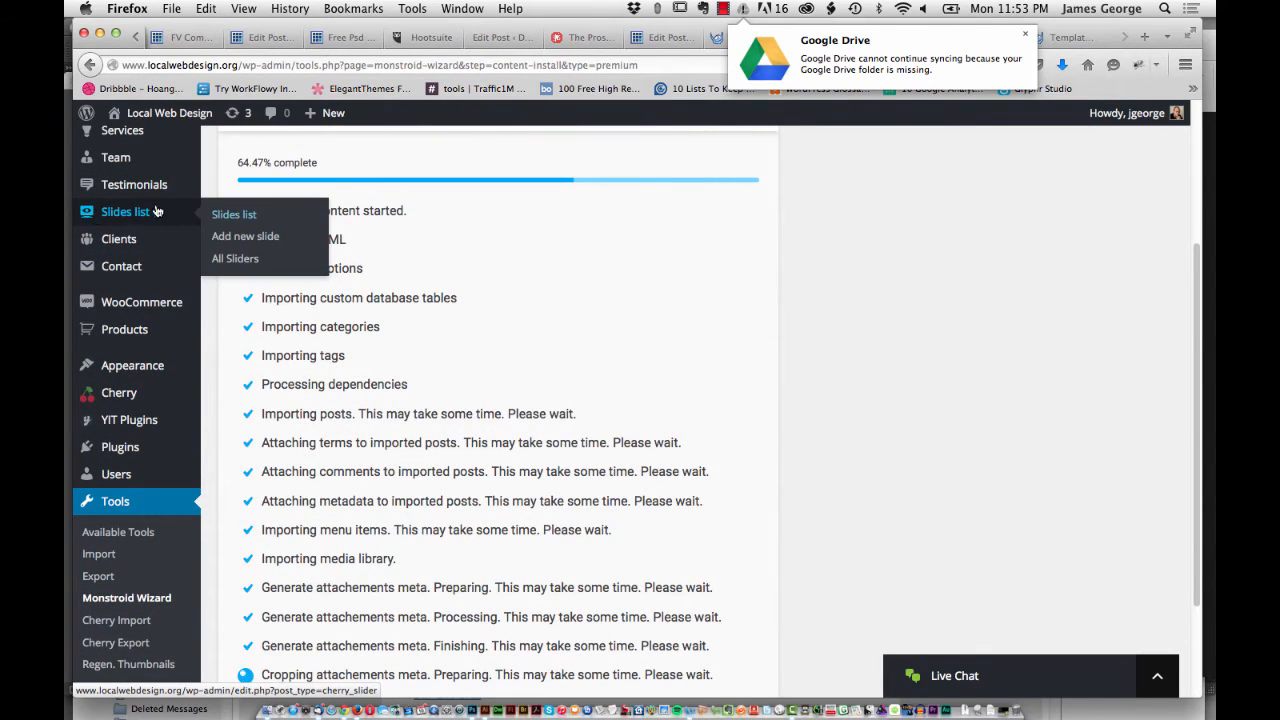
{"action": "scroll", "coordinate": [150, 630], "scroll_direction": "down", "scroll_amount": 3}
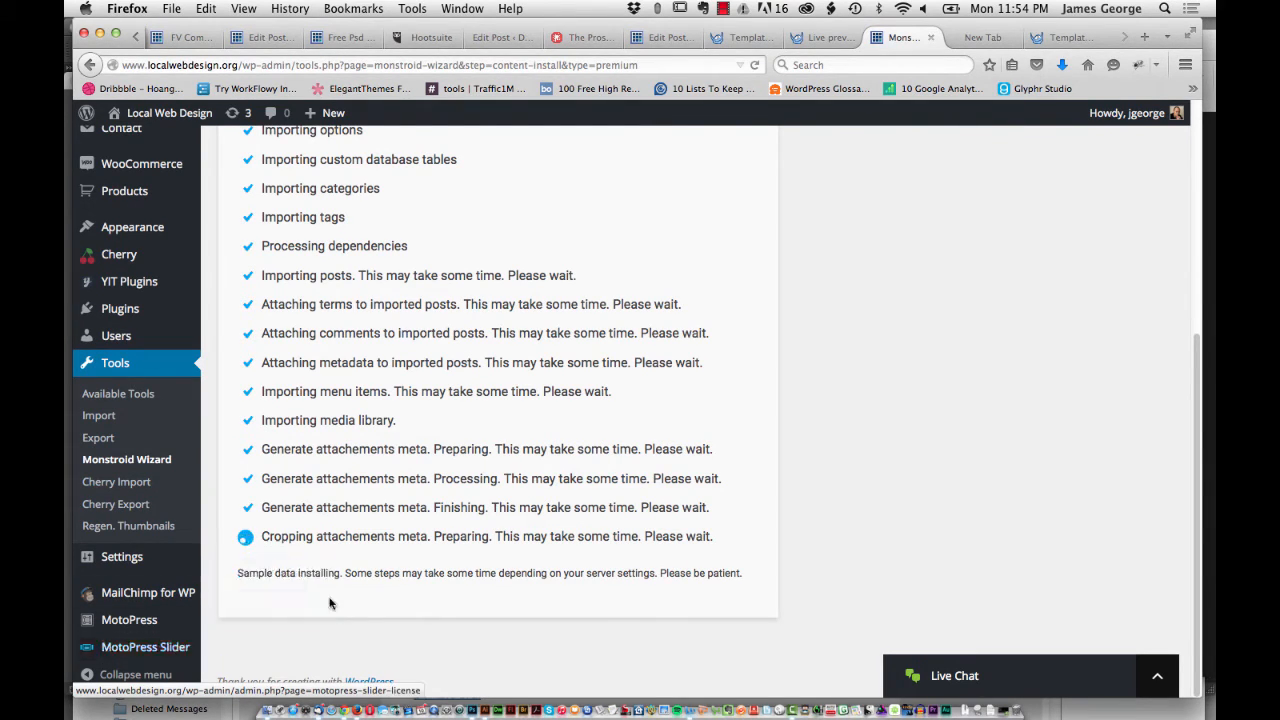
{"action": "left_click", "coordinate": [303, 698]}
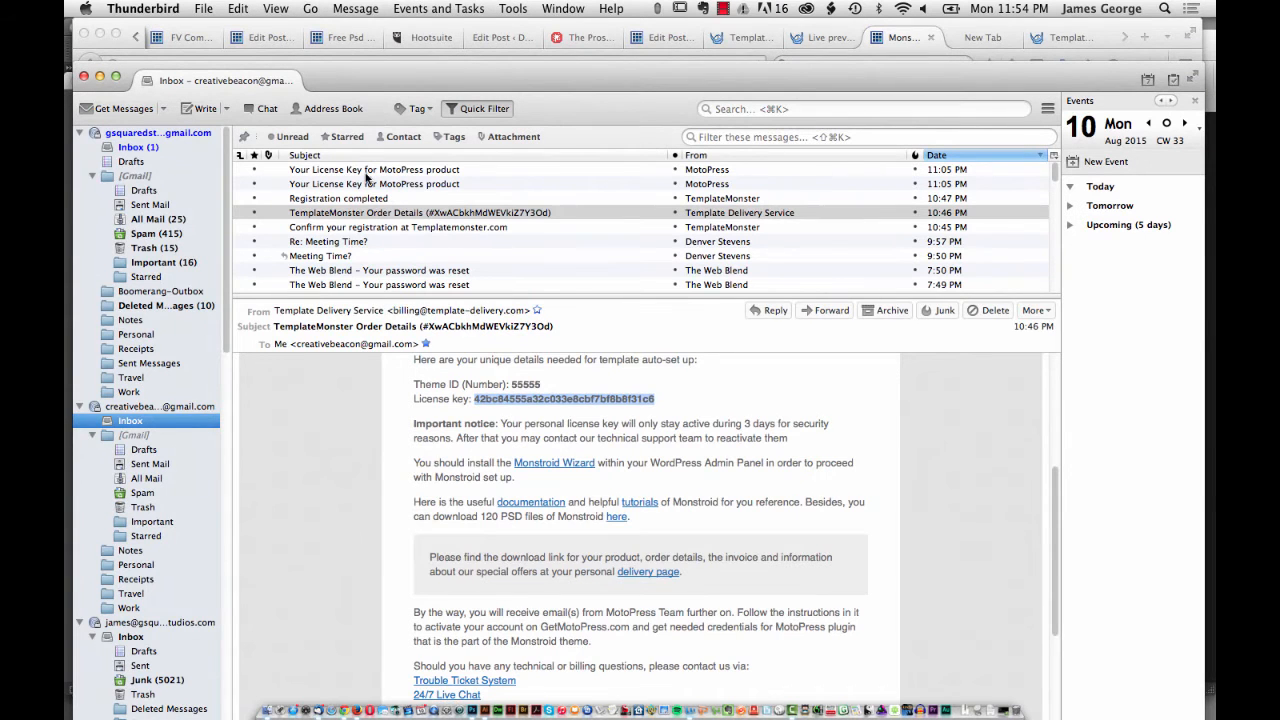
{"action": "left_click", "coordinate": [367, 184]}
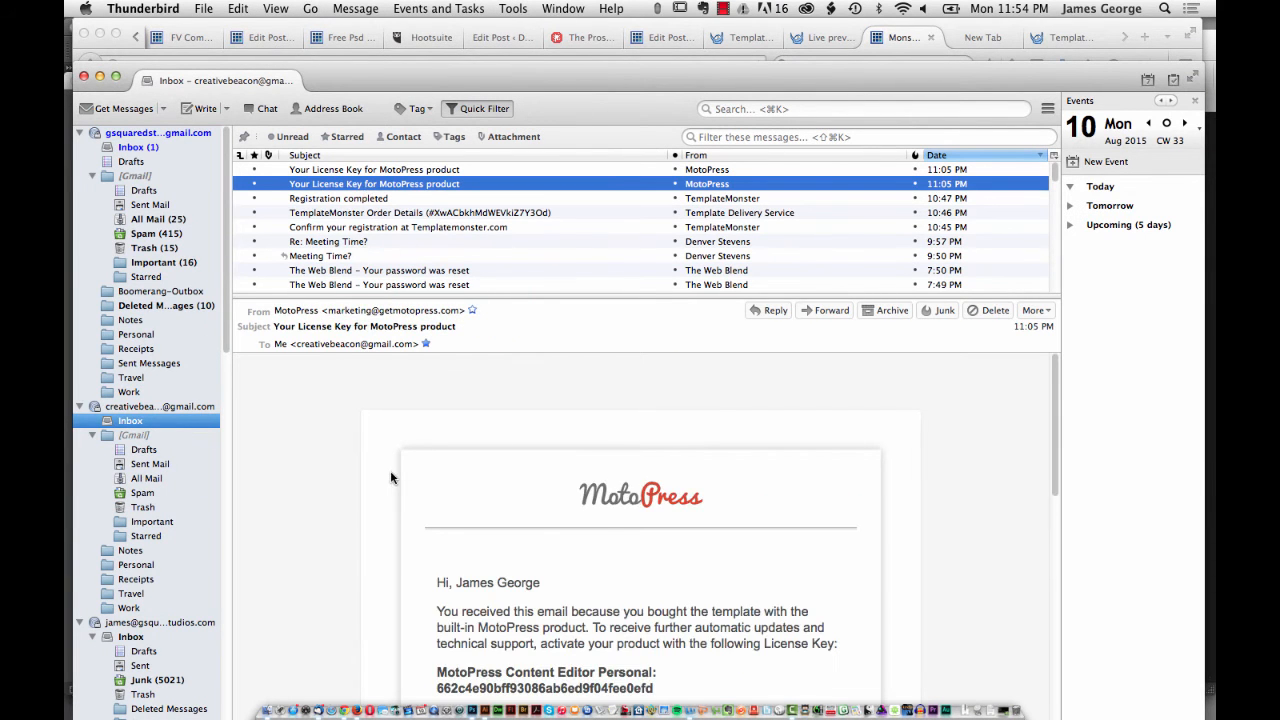
{"action": "scroll", "coordinate": [394, 478], "scroll_direction": "down", "scroll_amount": 5}
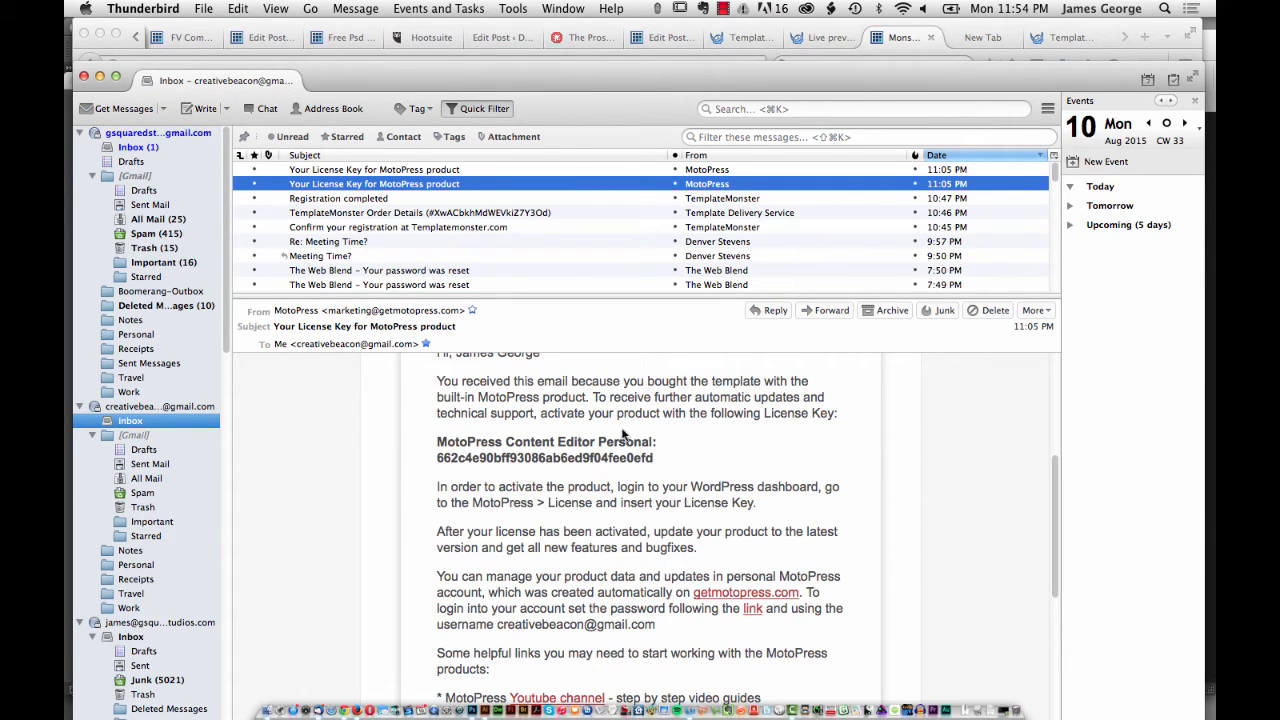
{"action": "scroll", "coordinate": [621, 430], "scroll_direction": "down", "scroll_amount": 4}
{"action": "scroll", "coordinate": [621, 430], "scroll_direction": "up", "scroll_amount": 2}
{"action": "scroll", "coordinate": [621, 430], "scroll_direction": "up", "scroll_amount": 2}
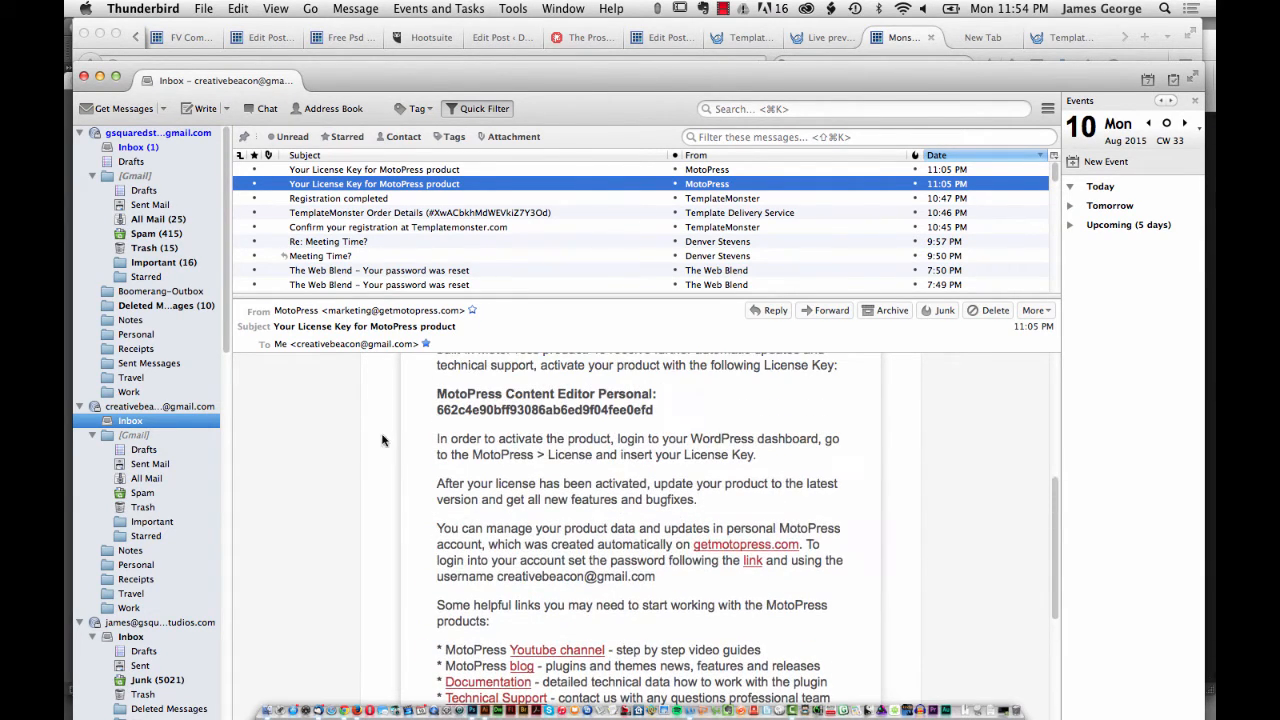
{"action": "scroll", "coordinate": [543, 520], "scroll_direction": "down", "scroll_amount": 5}
{"action": "scroll", "coordinate": [543, 520], "scroll_direction": "up", "scroll_amount": 3}
{"action": "scroll", "coordinate": [543, 520], "scroll_direction": "up", "scroll_amount": 5}
{"action": "scroll", "coordinate": [543, 520], "scroll_direction": "down", "scroll_amount": 2}
{"action": "scroll", "coordinate": [502, 489], "scroll_direction": "down", "scroll_amount": 5}
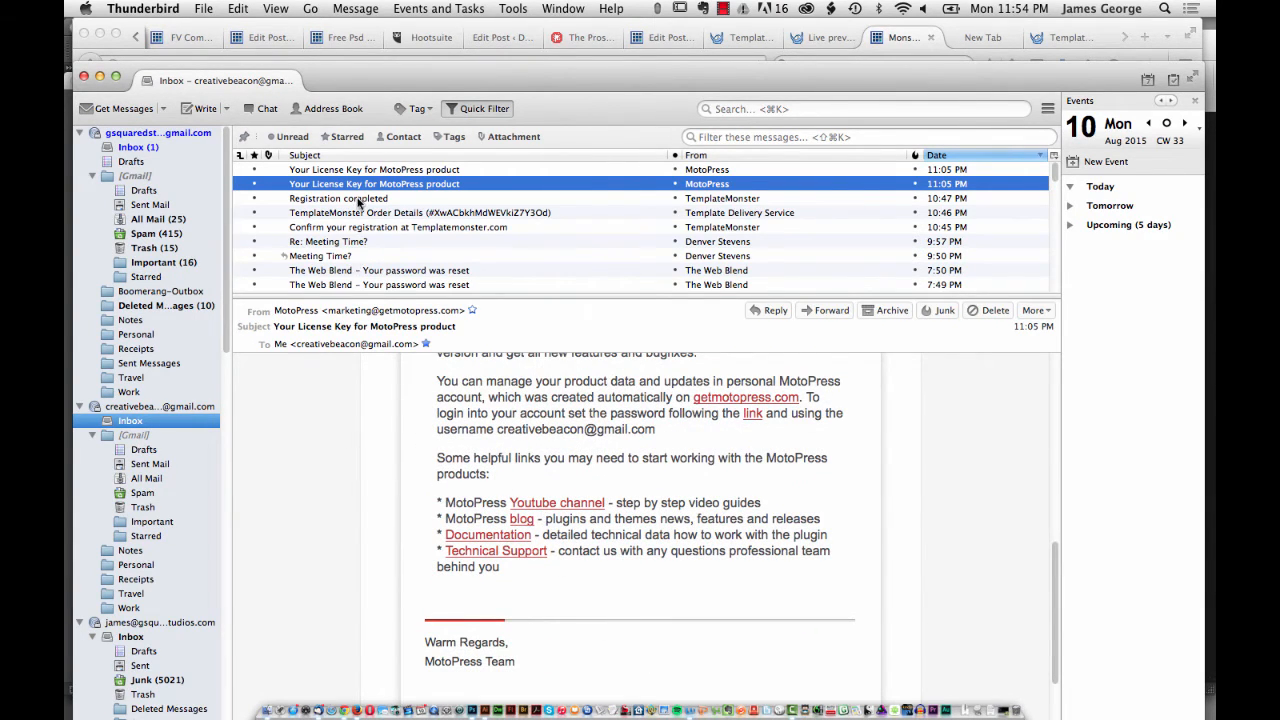
{"action": "left_click", "coordinate": [390, 200]}
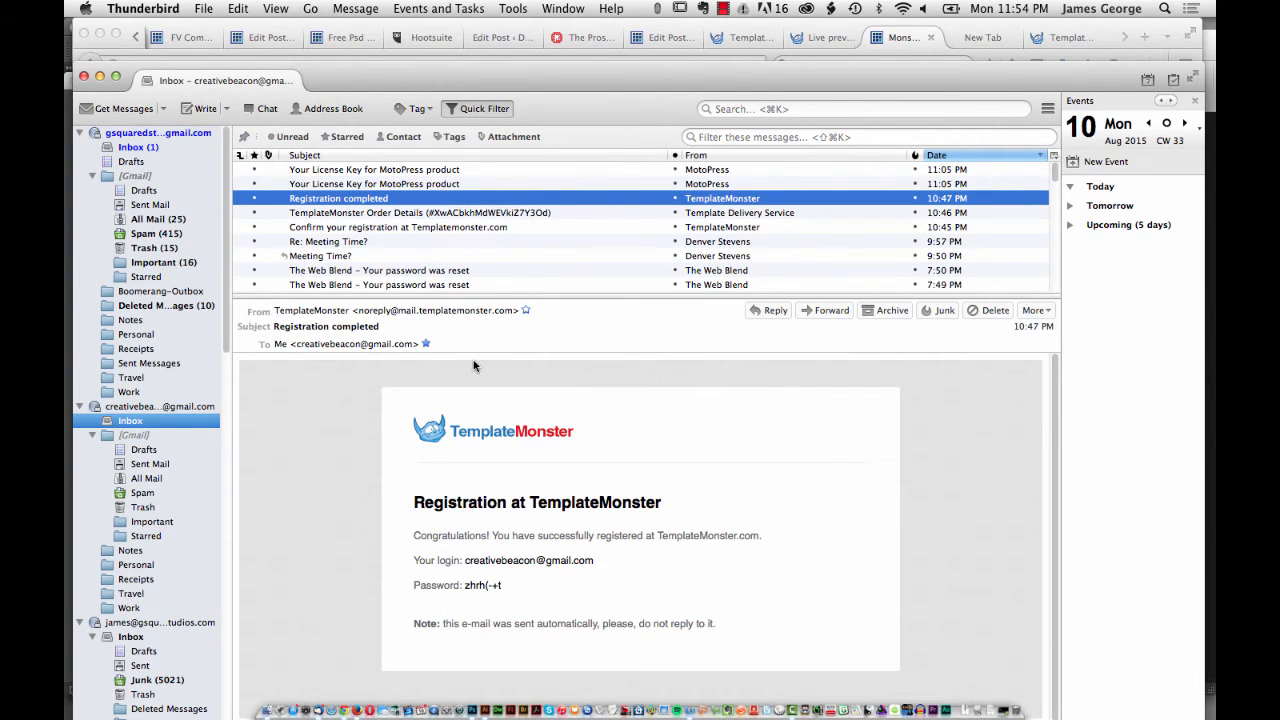
{"action": "scroll", "coordinate": [420, 255], "scroll_direction": "down", "scroll_amount": 5}
{"action": "scroll", "coordinate": [404, 250], "scroll_direction": "up", "scroll_amount": 5}
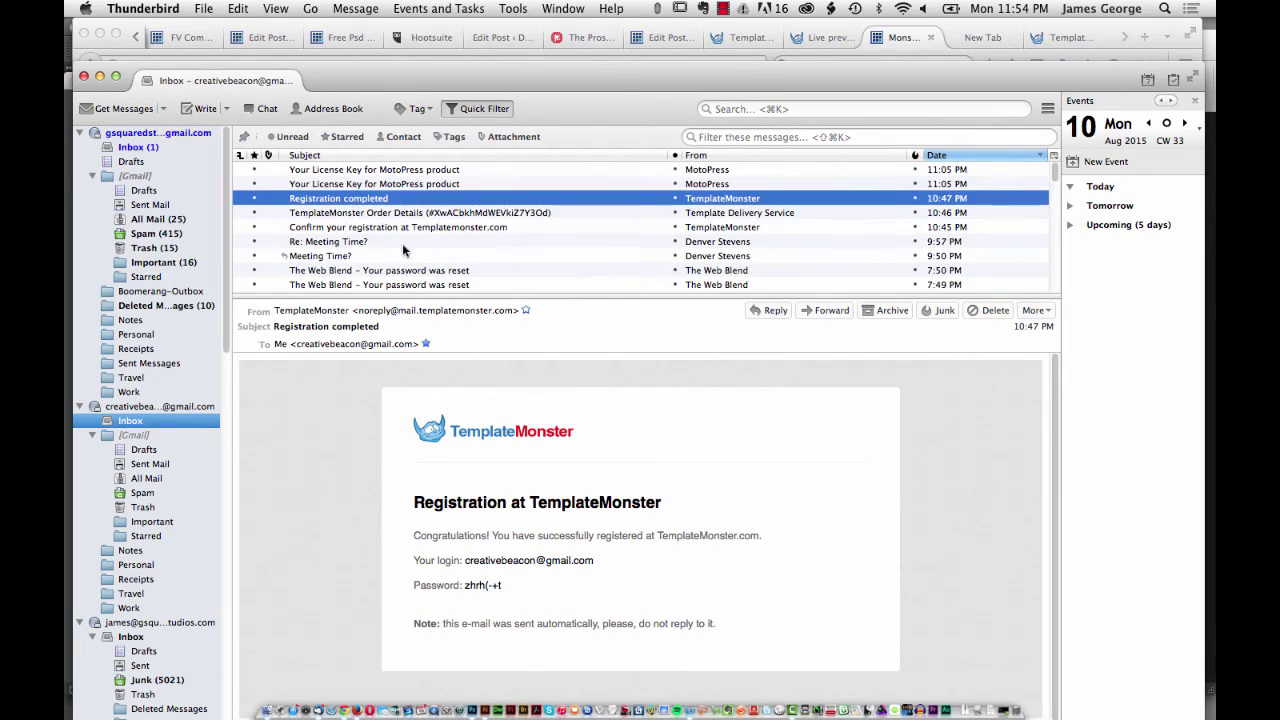
{"action": "left_click", "coordinate": [362, 212]}
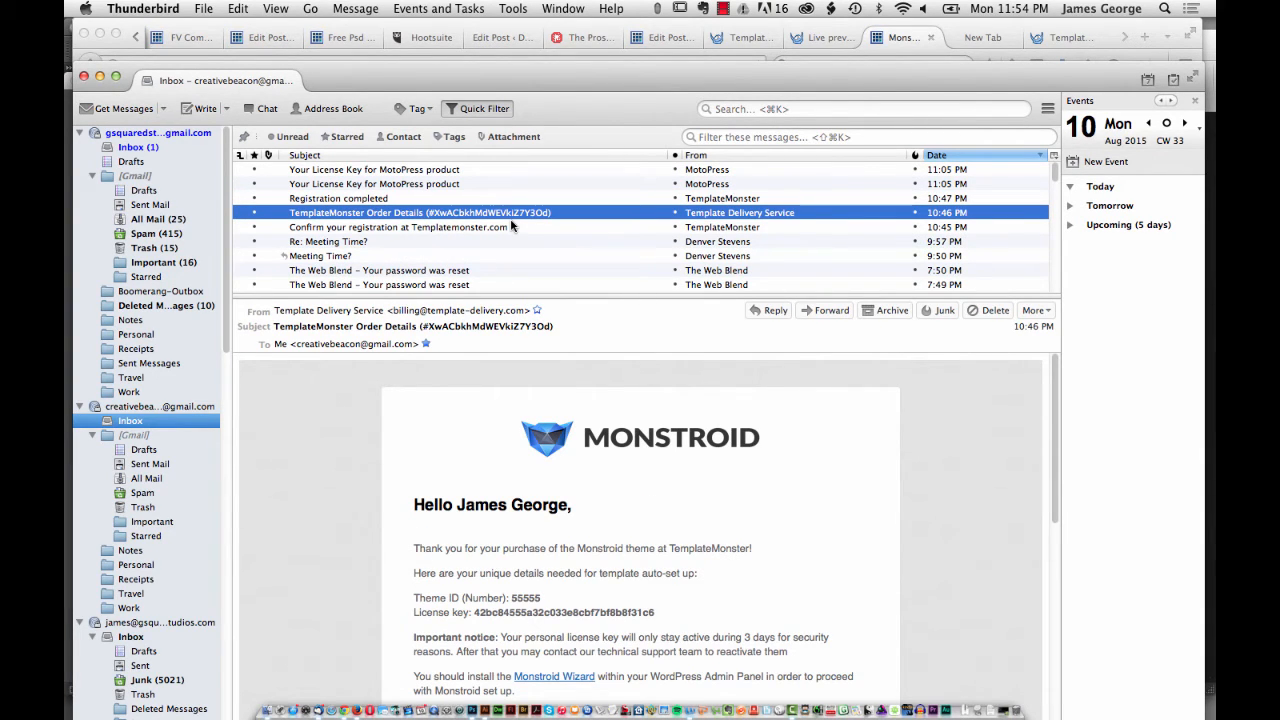
{"action": "left_click", "coordinate": [851, 24]}
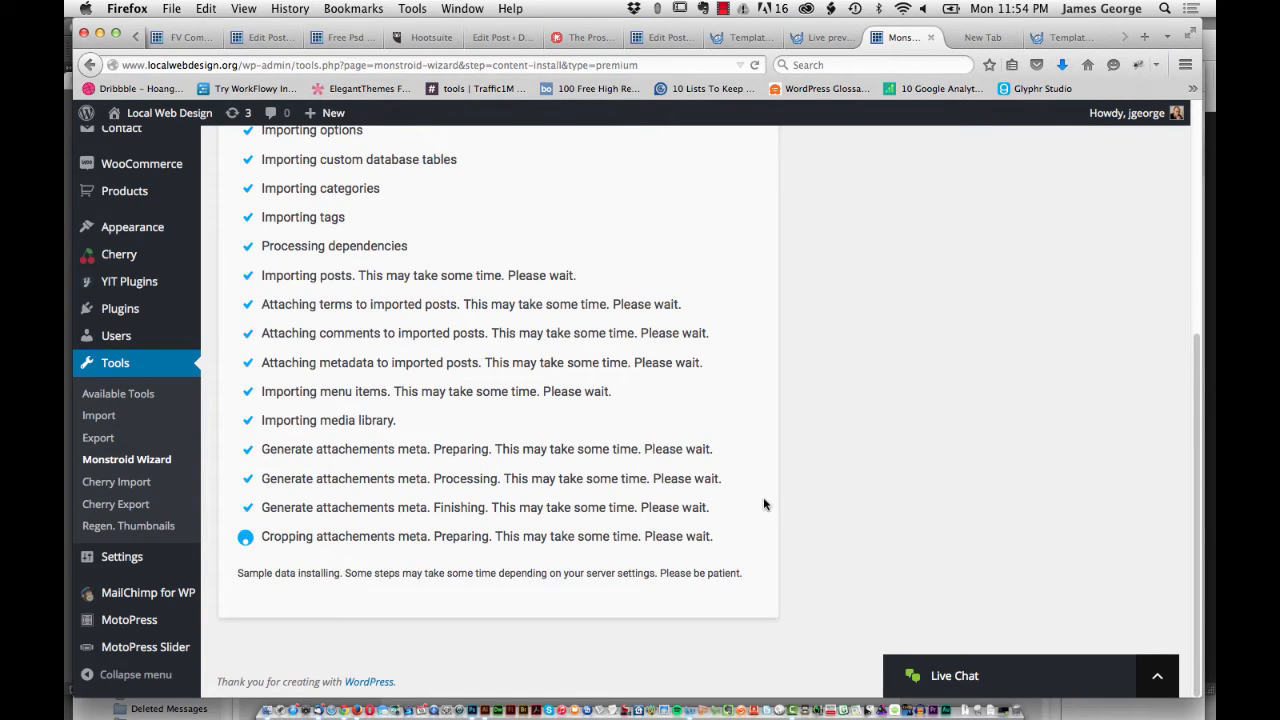
{"action": "scroll", "coordinate": [763, 504], "scroll_direction": "up", "scroll_amount": 5}
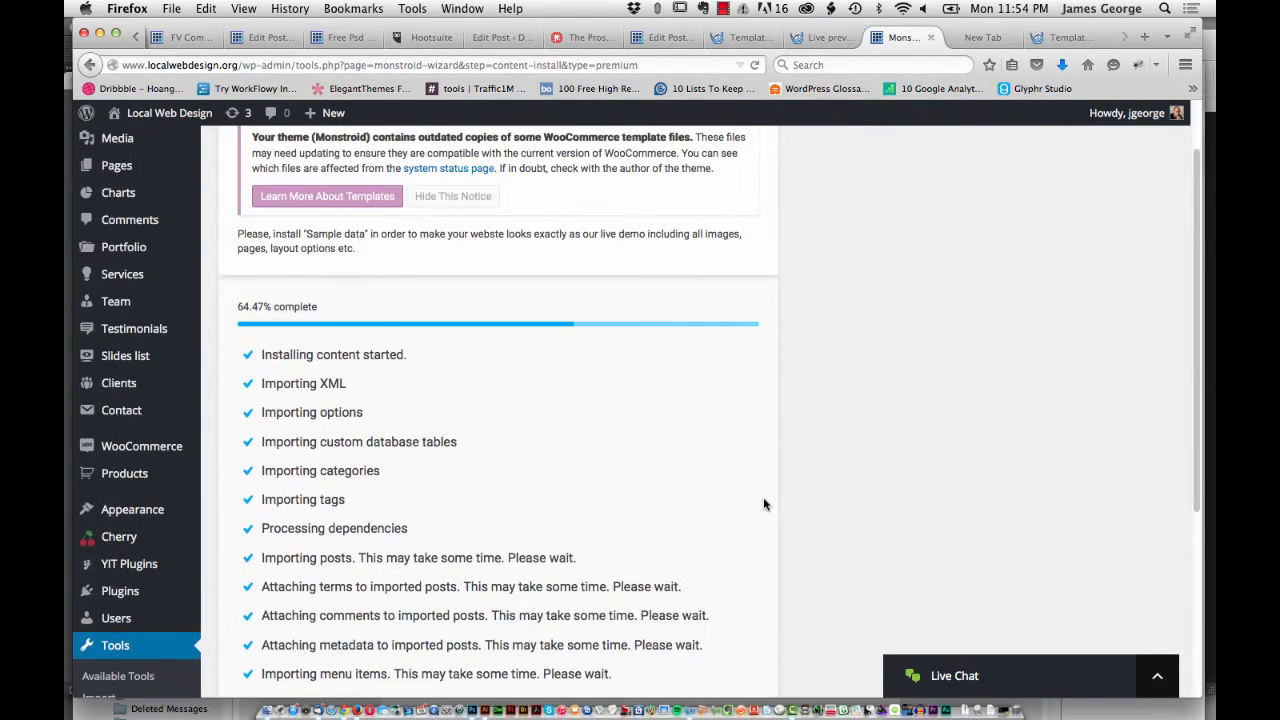
{"action": "scroll", "coordinate": [510, 309], "scroll_direction": "down", "scroll_amount": 3}
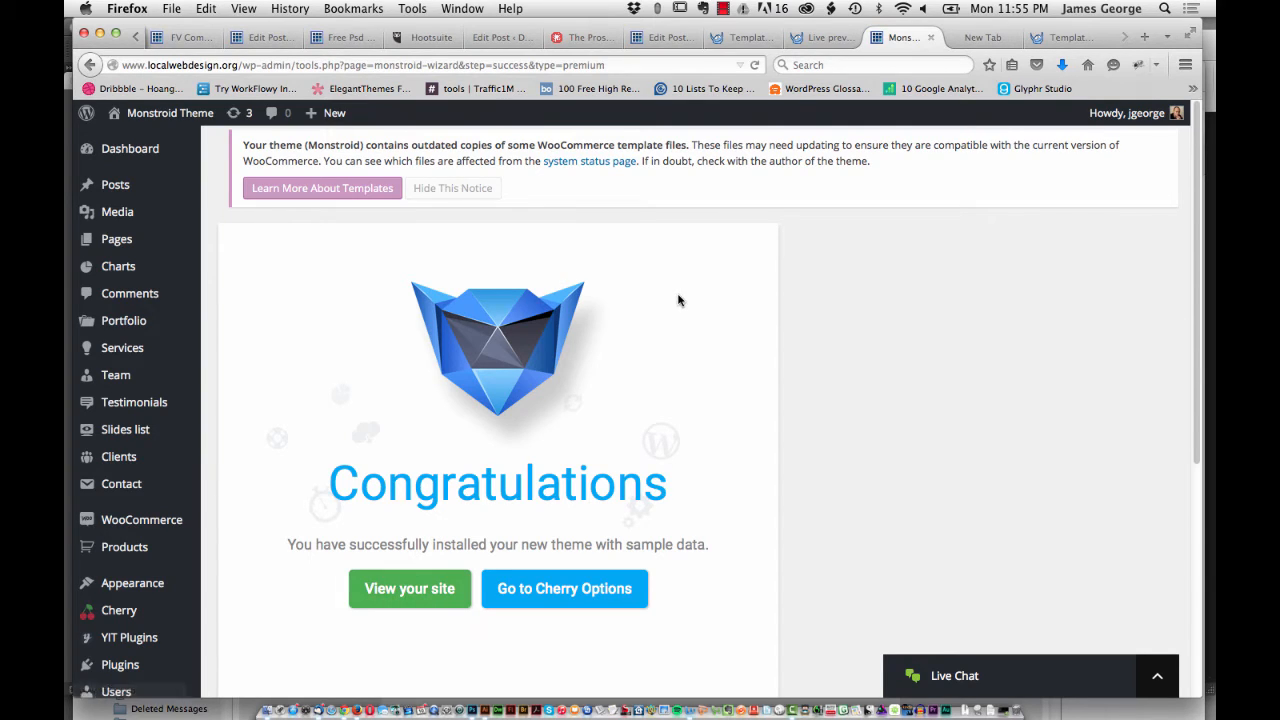
{"action": "mouse_move", "coordinate": [169, 113]}
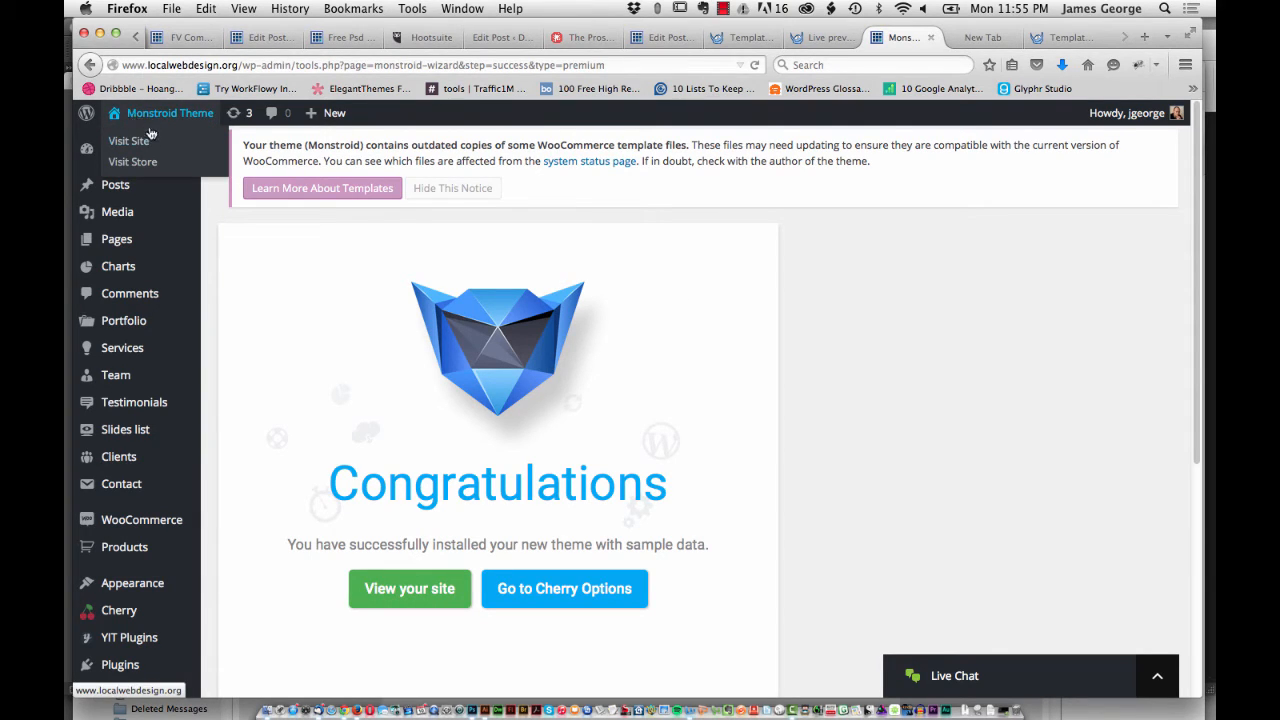
- Open the local site's front end in a new tab via the admin bar's Visit Site link
{"action": "right_click", "coordinate": [138, 143]}
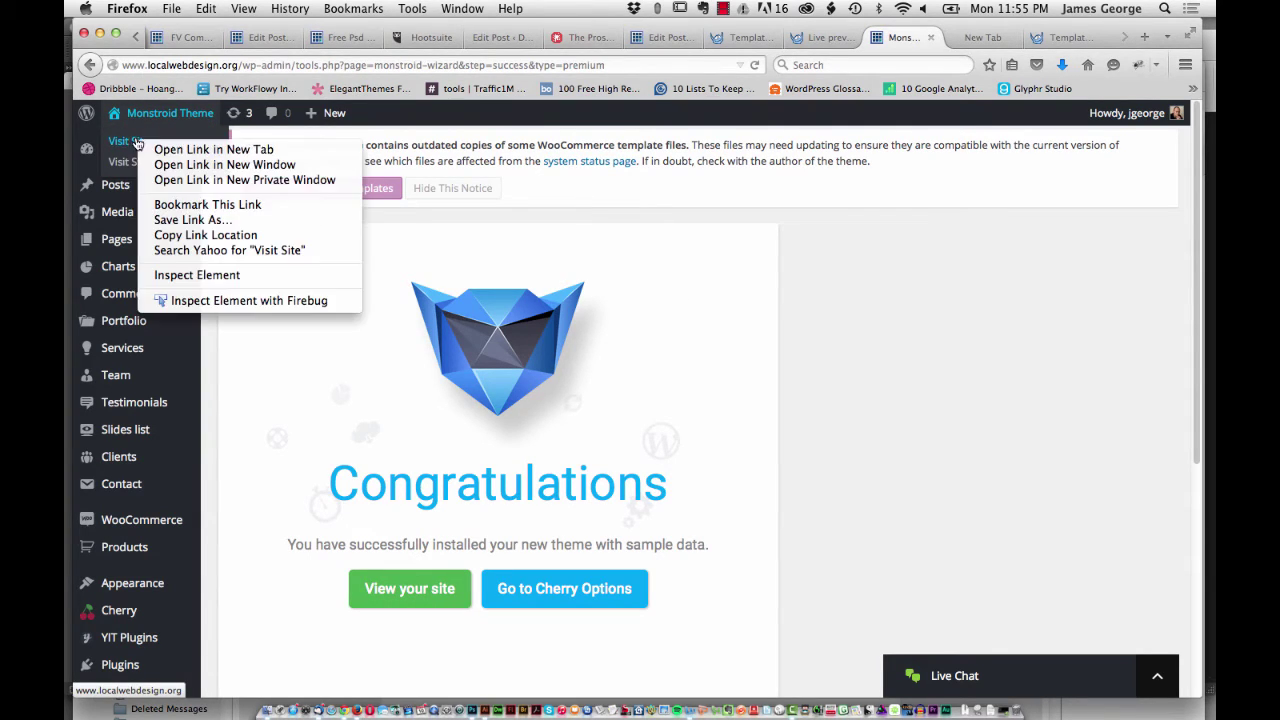
{"action": "left_click", "coordinate": [186, 150]}
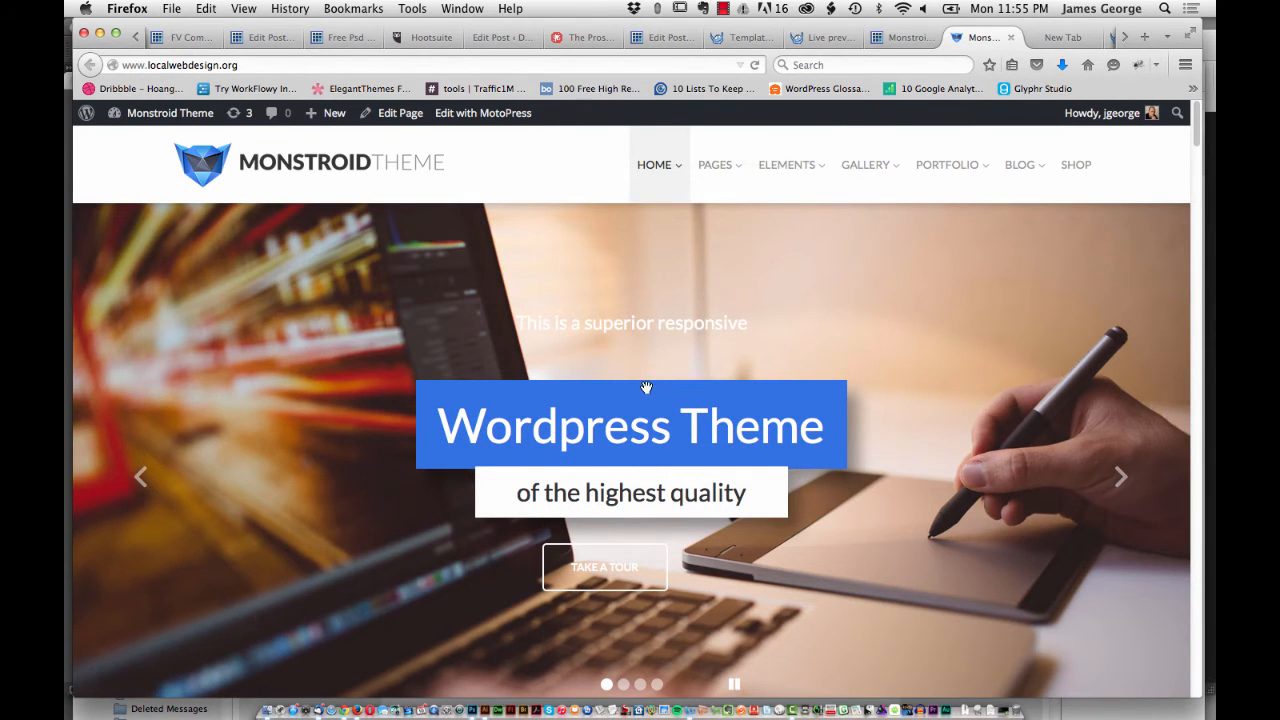
{"action": "scroll", "coordinate": [639, 380], "scroll_direction": "down", "scroll_amount": 5}
{"action": "scroll", "coordinate": [639, 380], "scroll_direction": "down", "scroll_amount": 1}
{"action": "scroll", "coordinate": [640, 385], "scroll_direction": "down", "scroll_amount": 1}
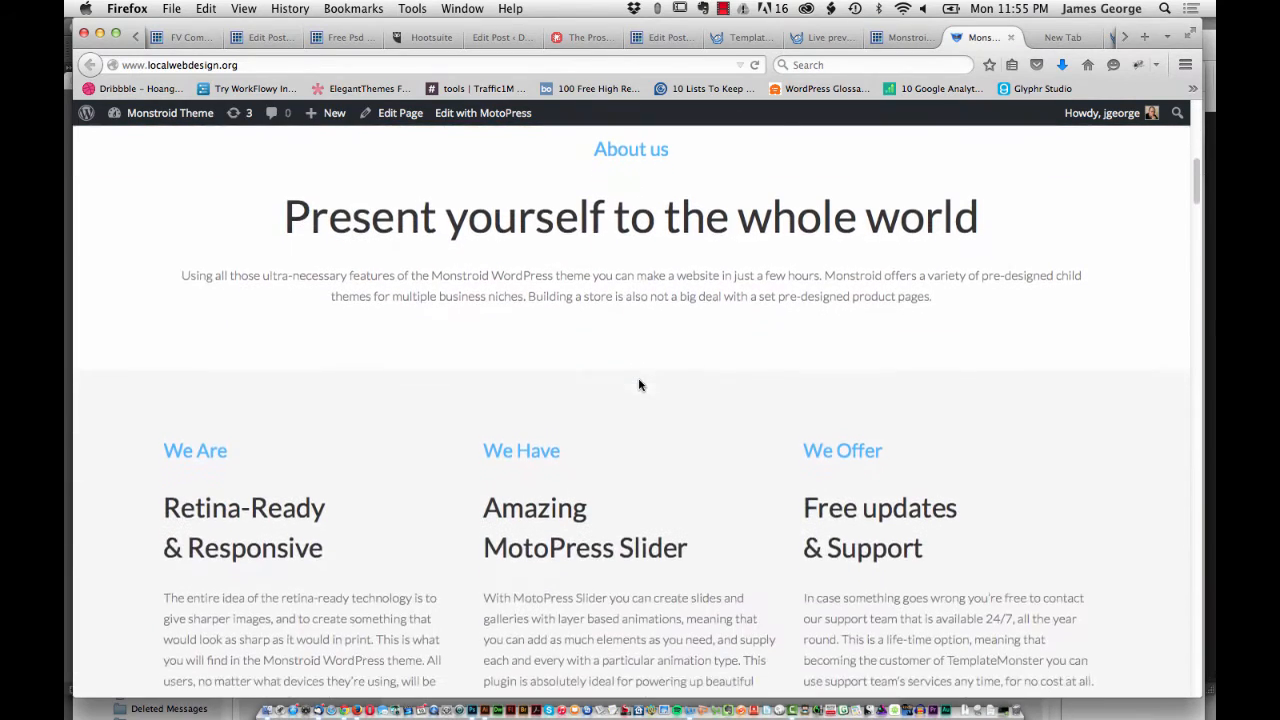
{"action": "scroll", "coordinate": [607, 324], "scroll_direction": "down", "scroll_amount": 2}
{"action": "scroll", "coordinate": [606, 320], "scroll_direction": "down", "scroll_amount": 2}
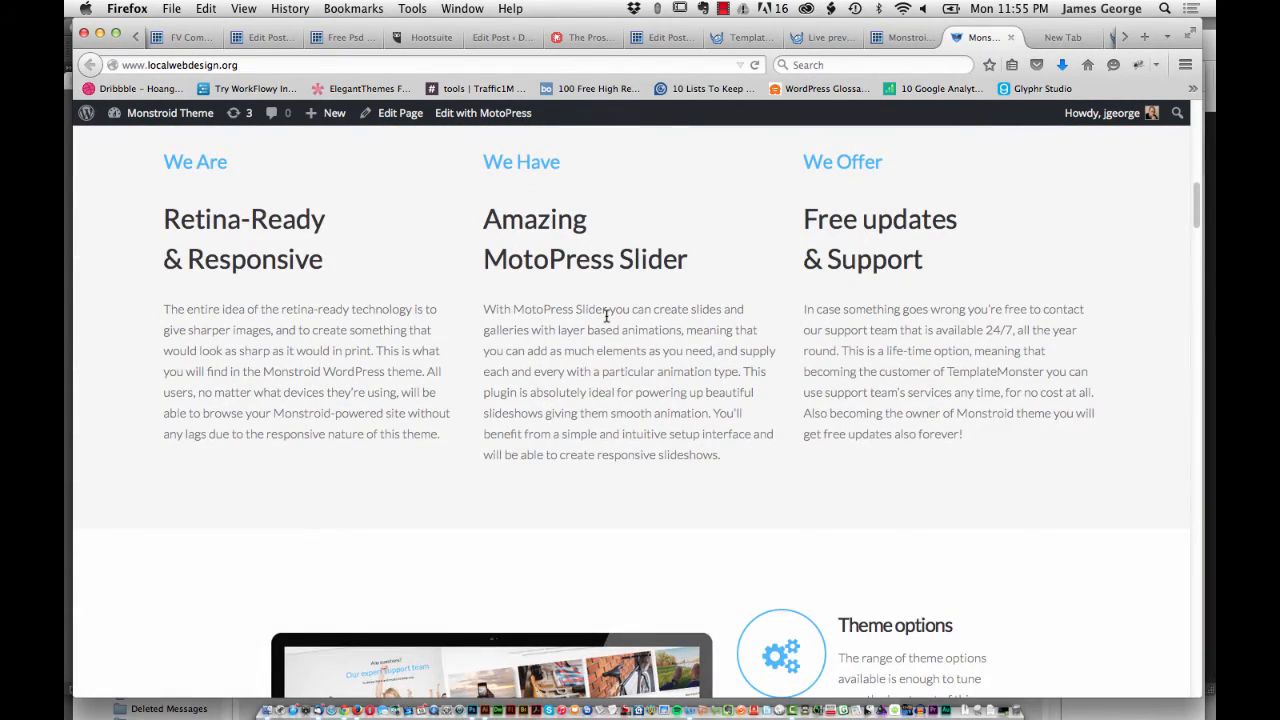
{"action": "scroll", "coordinate": [606, 318], "scroll_direction": "down", "scroll_amount": 2}
{"action": "scroll", "coordinate": [607, 320], "scroll_direction": "down", "scroll_amount": 3}
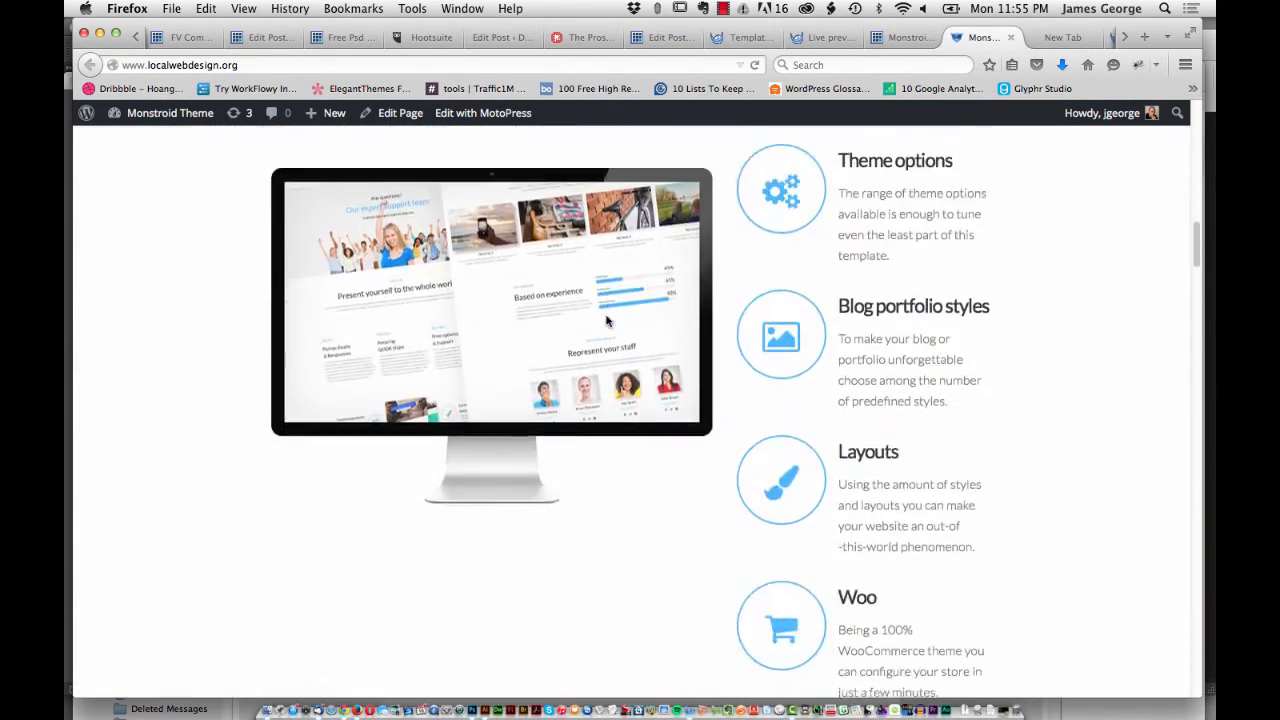
{"action": "scroll", "coordinate": [606, 320], "scroll_direction": "down", "scroll_amount": 3}
{"action": "scroll", "coordinate": [606, 320], "scroll_direction": "down", "scroll_amount": 3}
{"action": "scroll", "coordinate": [606, 320], "scroll_direction": "down", "scroll_amount": 4}
{"action": "scroll", "coordinate": [606, 320], "scroll_direction": "down", "scroll_amount": 4}
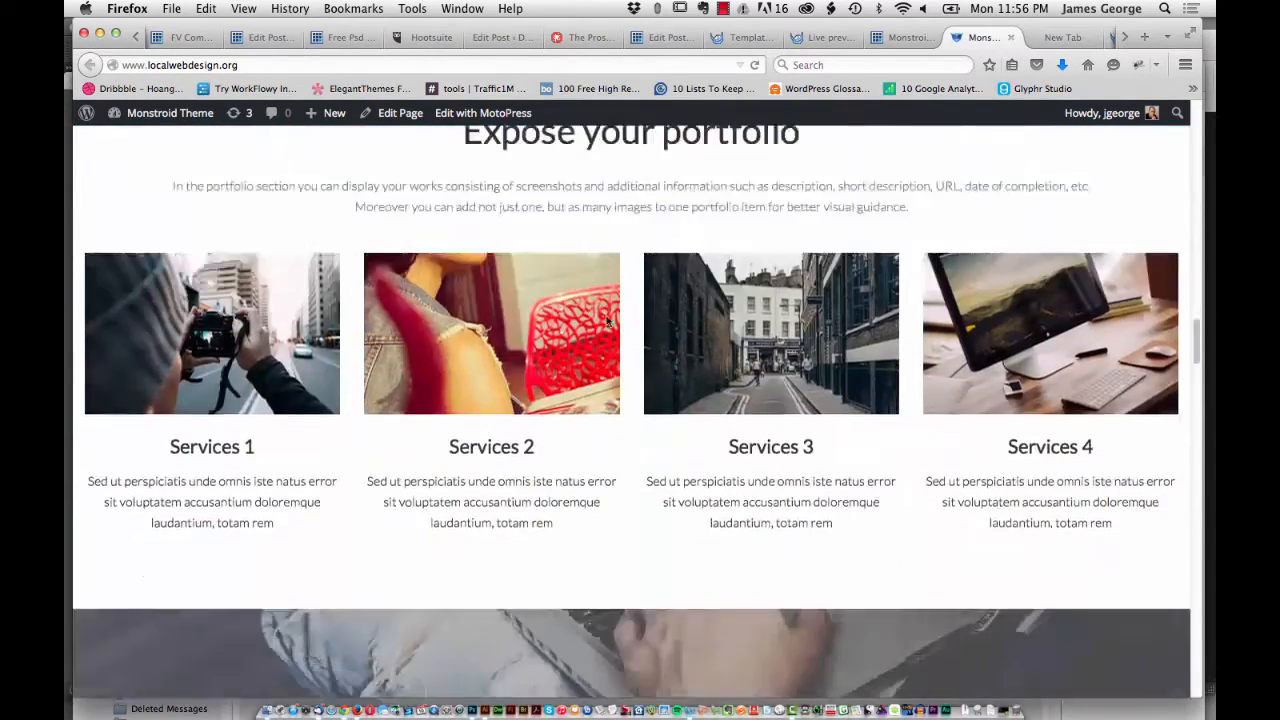
{"action": "scroll", "coordinate": [606, 320], "scroll_direction": "down", "scroll_amount": 5}
{"action": "scroll", "coordinate": [606, 320], "scroll_direction": "down", "scroll_amount": 3}
{"action": "scroll", "coordinate": [606, 320], "scroll_direction": "up", "scroll_amount": 2}
{"action": "scroll", "coordinate": [606, 321], "scroll_direction": "down", "scroll_amount": 1}
{"action": "scroll", "coordinate": [606, 320], "scroll_direction": "down", "scroll_amount": 2}
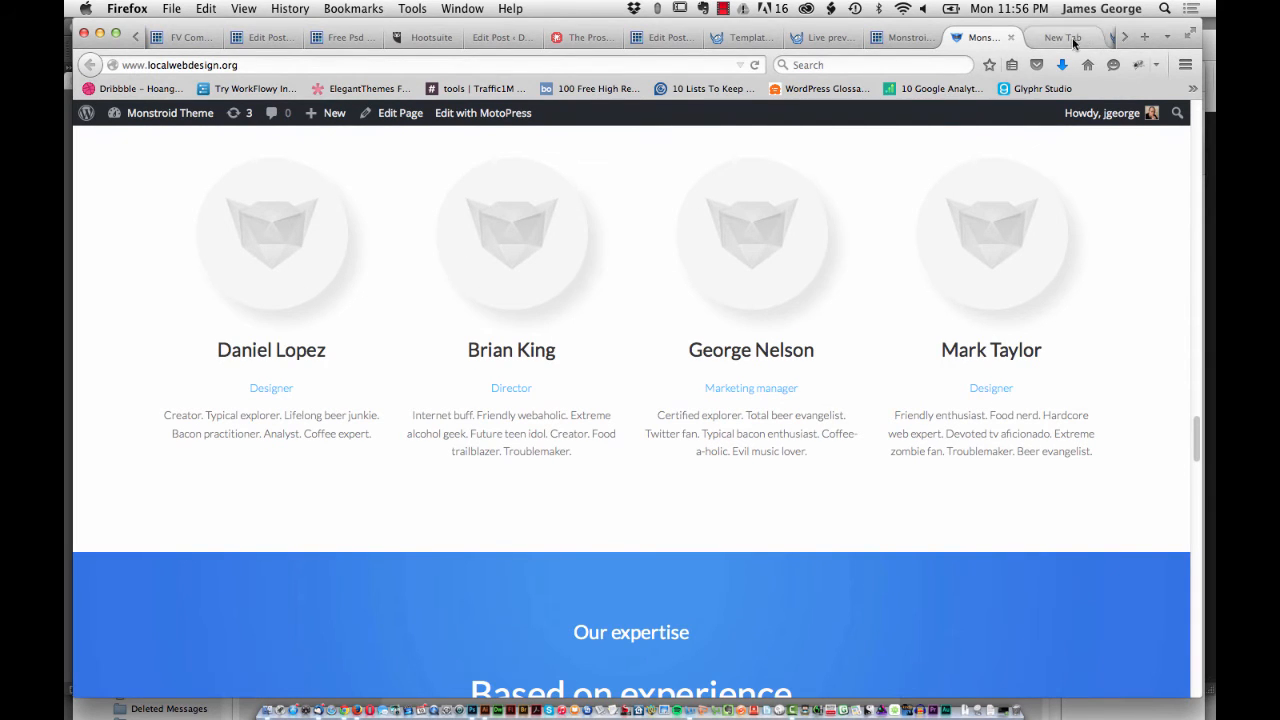
{"action": "left_click", "coordinate": [1125, 37]}
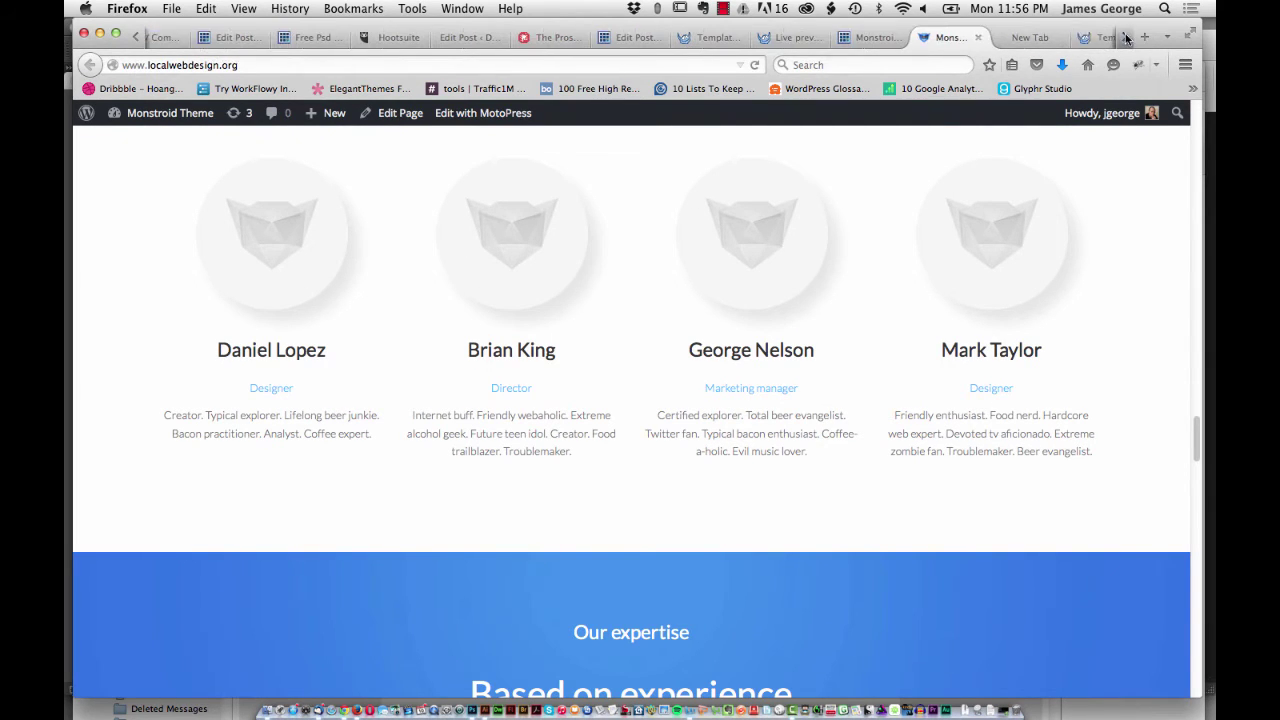
{"action": "left_click", "coordinate": [1073, 42]}
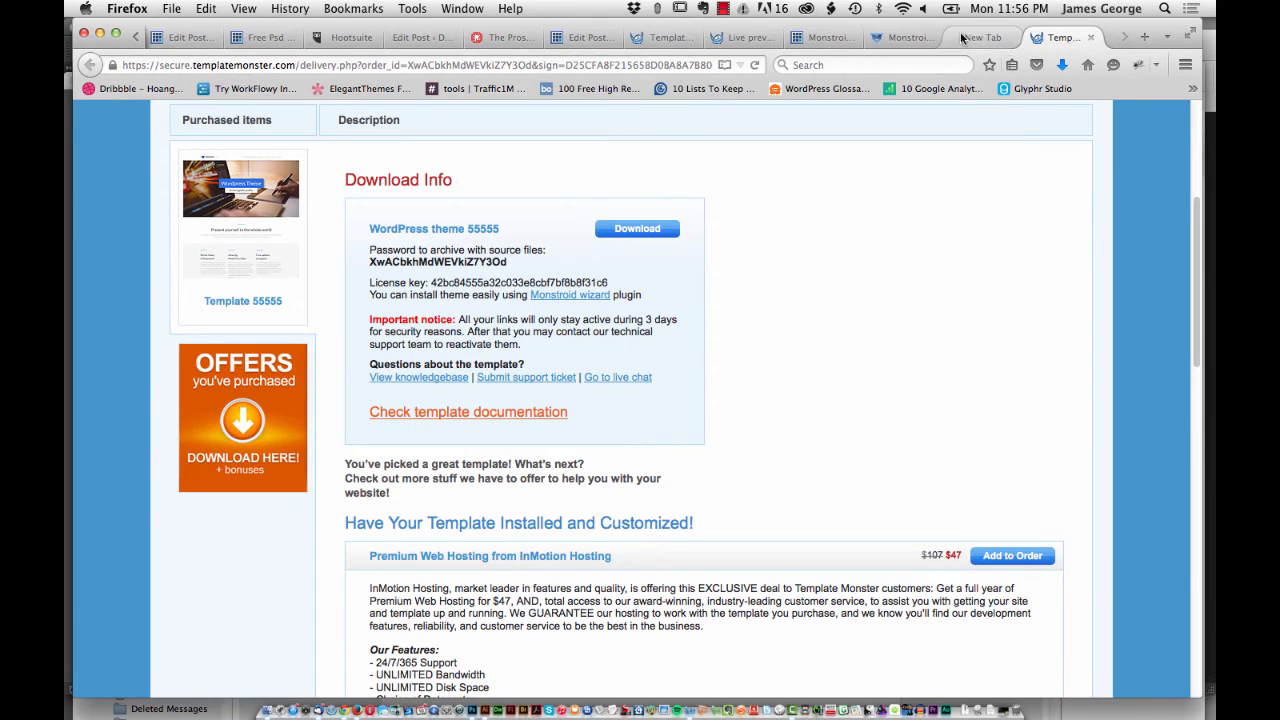
{"action": "left_click", "coordinate": [905, 36]}
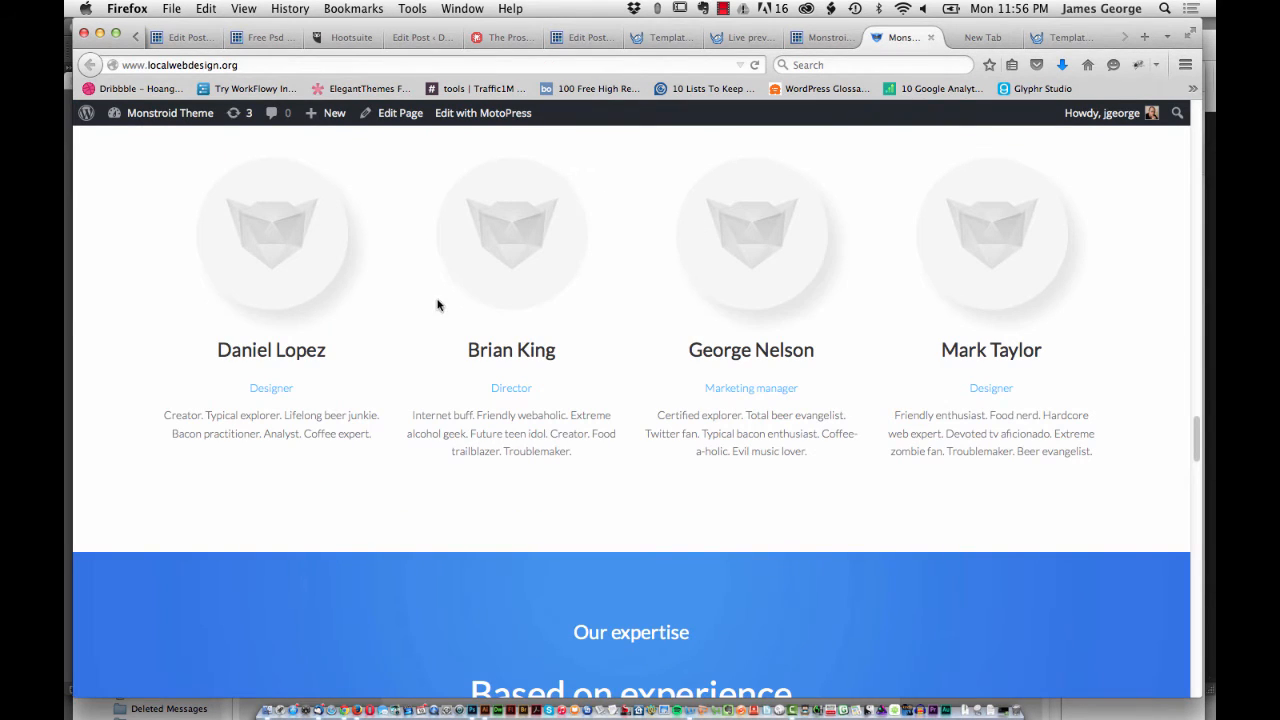
{"action": "left_click", "coordinate": [1053, 37]}
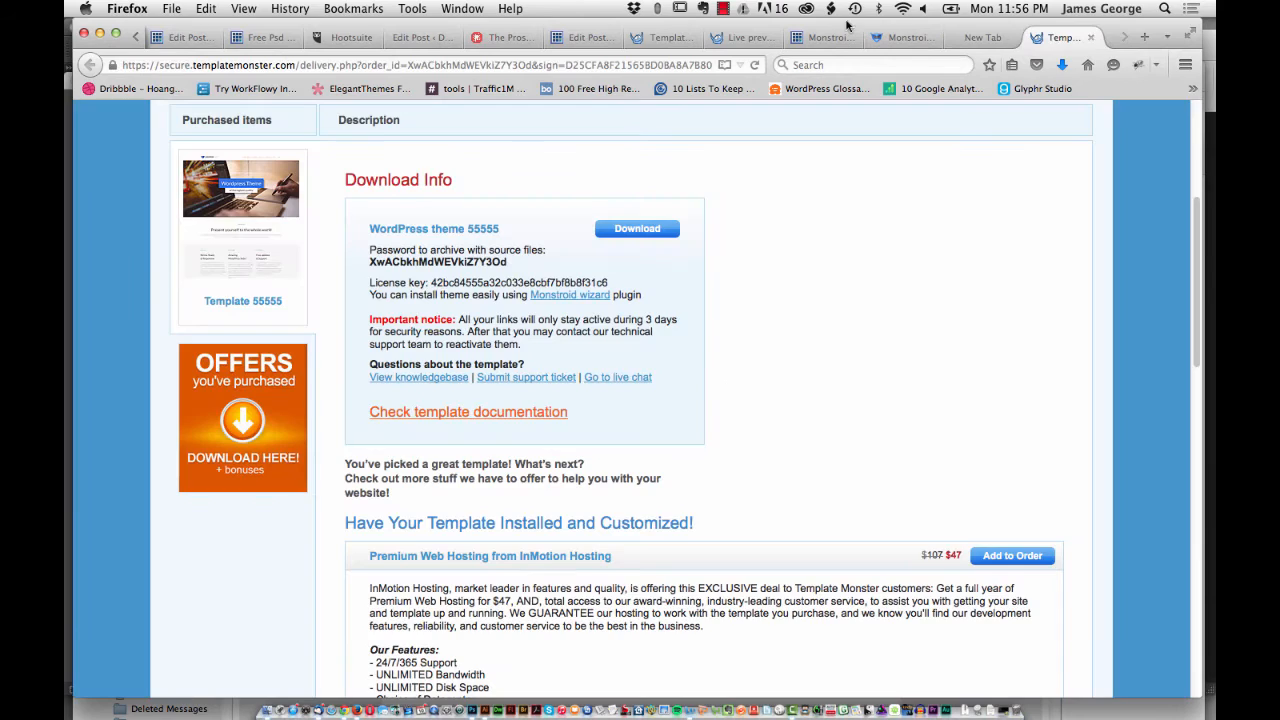
{"action": "left_click", "coordinate": [814, 40]}
{"action": "left_click", "coordinate": [895, 38]}
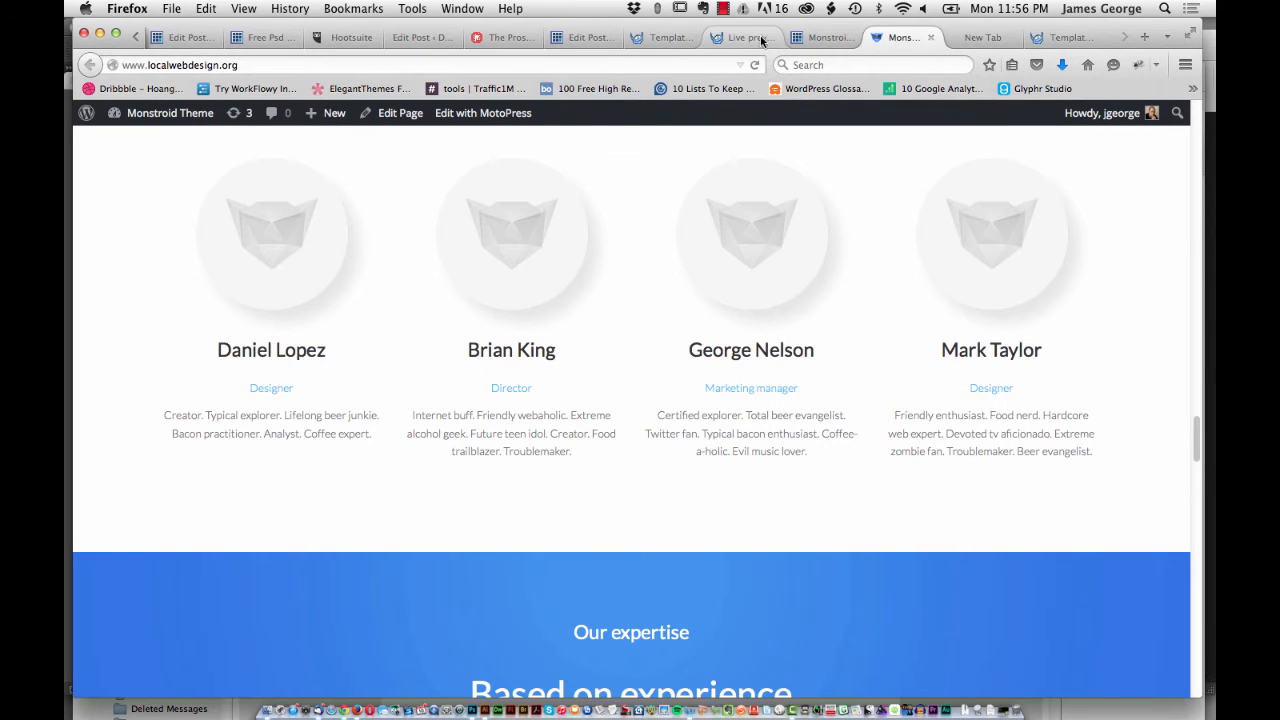
- Compare the upper sections of the local site against the Monstroid live demo, switching between the two tabs
{"action": "left_click_drag", "start_coordinate": [760, 40], "coordinate": [835, 47]}
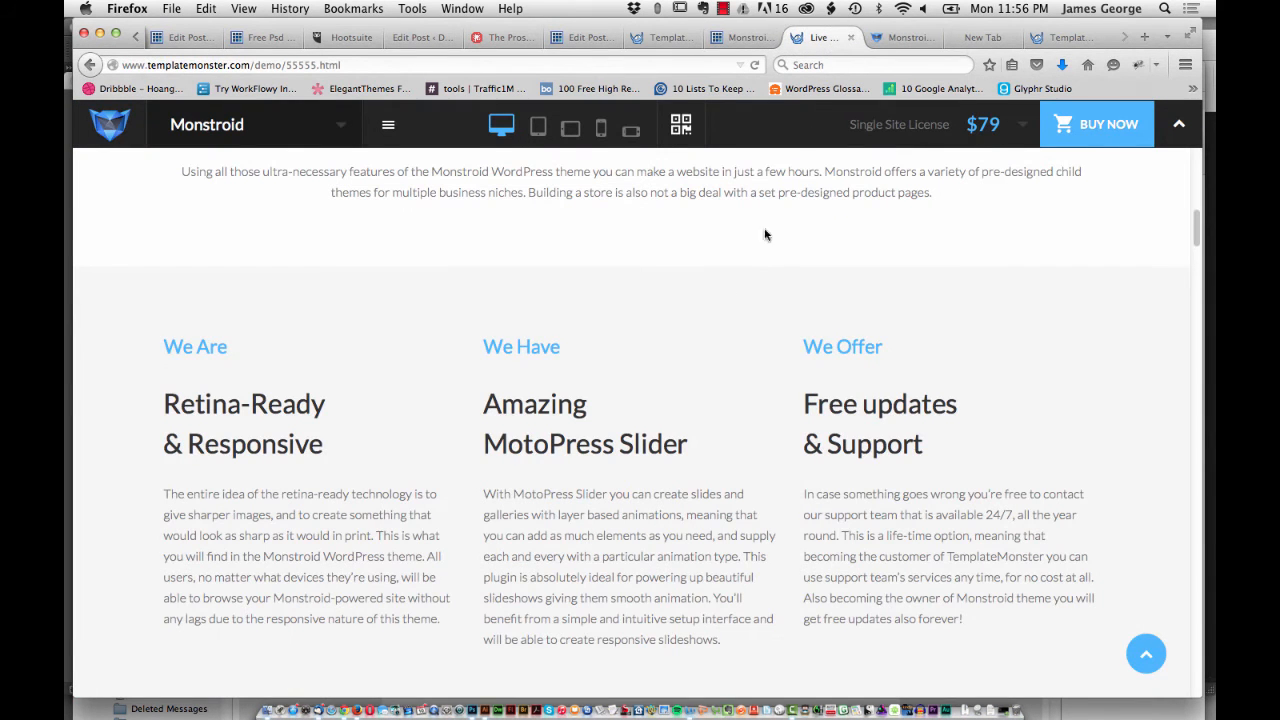
{"action": "scroll", "coordinate": [726, 338], "scroll_direction": "down", "scroll_amount": 5}
{"action": "scroll", "coordinate": [726, 338], "scroll_direction": "down", "scroll_amount": 5}
{"action": "scroll", "coordinate": [727, 313], "scroll_direction": "down", "scroll_amount": 4}
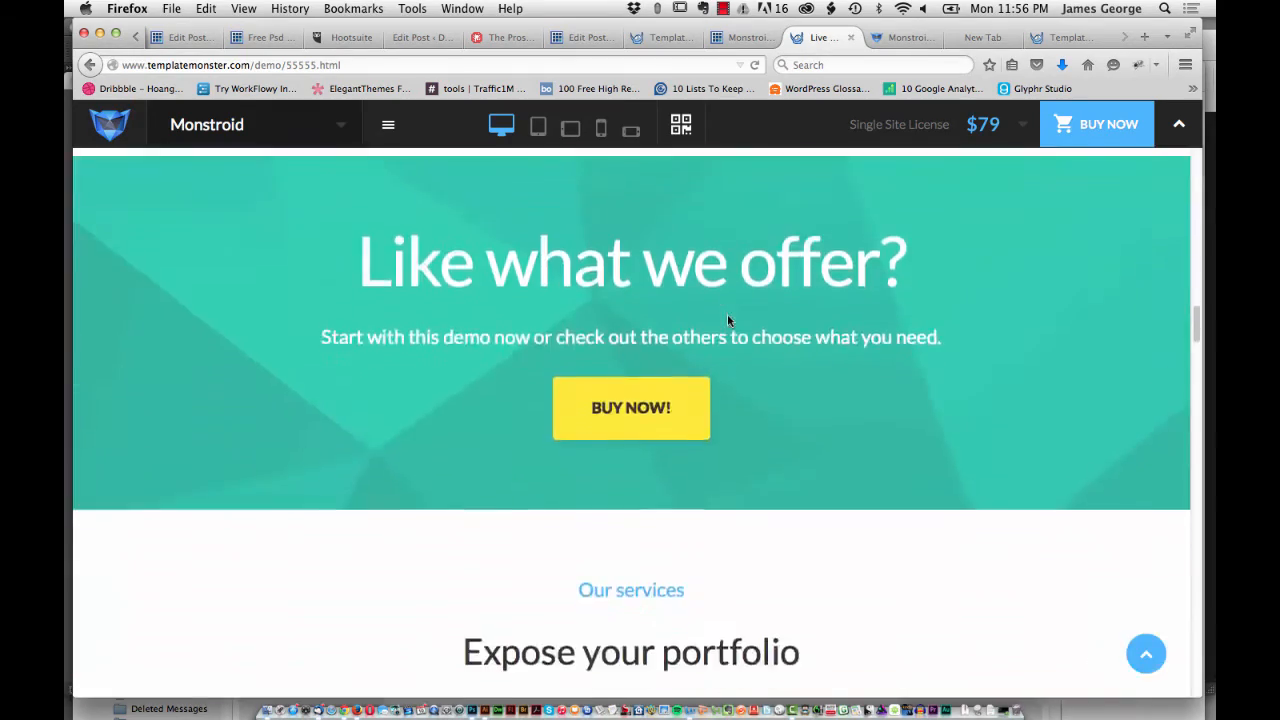
{"action": "scroll", "coordinate": [727, 313], "scroll_direction": "down", "scroll_amount": 4}
{"action": "scroll", "coordinate": [728, 320], "scroll_direction": "down", "scroll_amount": 2}
{"action": "scroll", "coordinate": [728, 323], "scroll_direction": "up", "scroll_amount": 3}
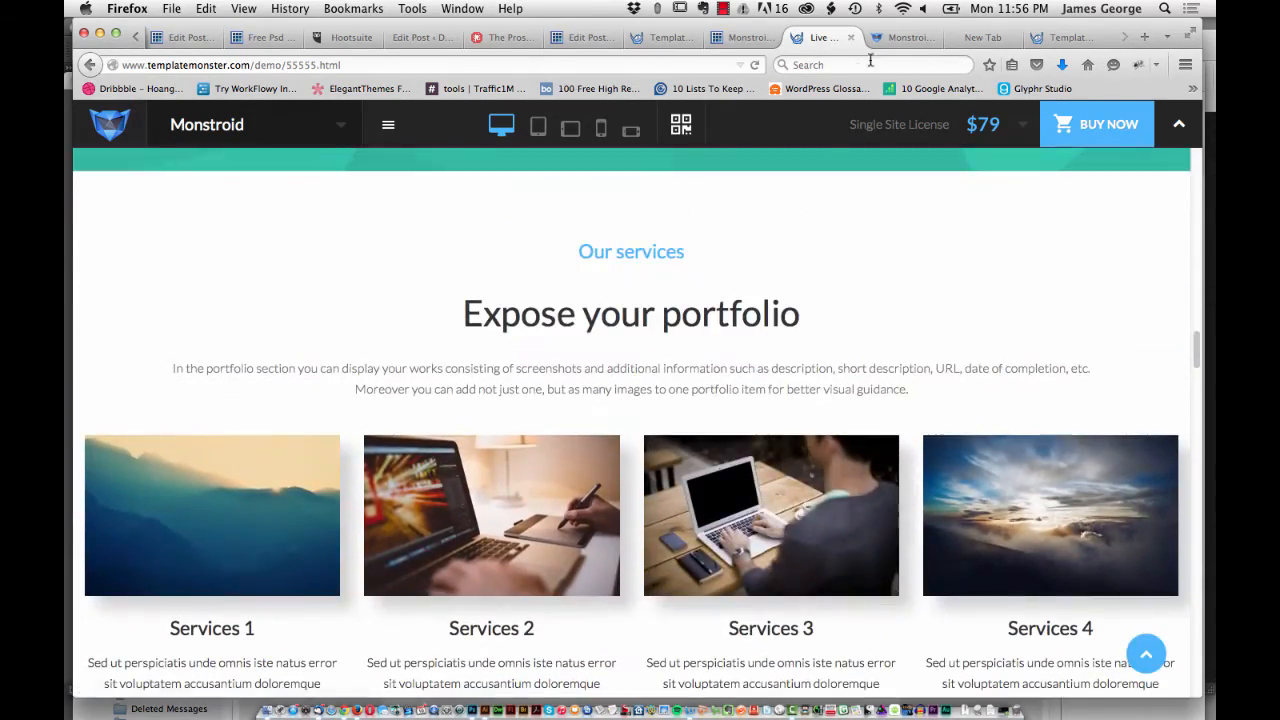
{"action": "left_click", "coordinate": [893, 40]}
{"action": "scroll", "coordinate": [689, 274], "scroll_direction": "up", "scroll_amount": 3}
{"action": "scroll", "coordinate": [689, 274], "scroll_direction": "up", "scroll_amount": 5}
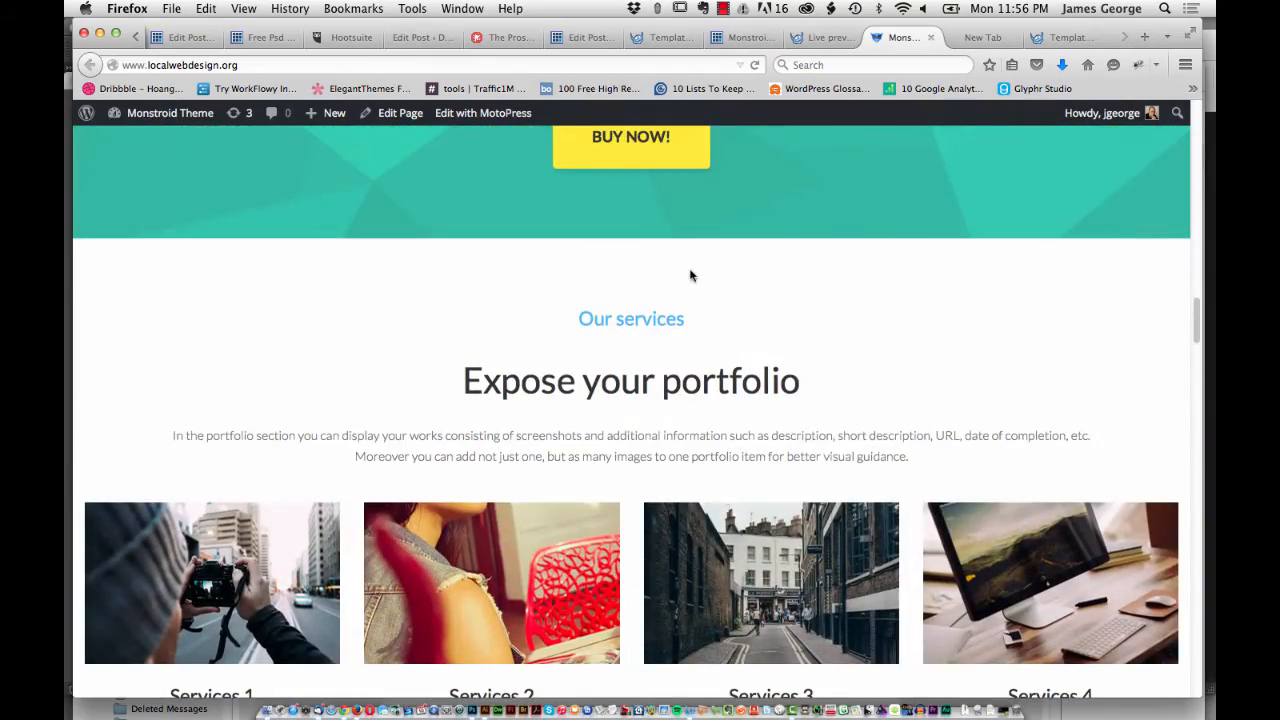
{"action": "scroll", "coordinate": [690, 275], "scroll_direction": "down", "scroll_amount": 2}
{"action": "key", "text": "ctrl+shift+Tab"}
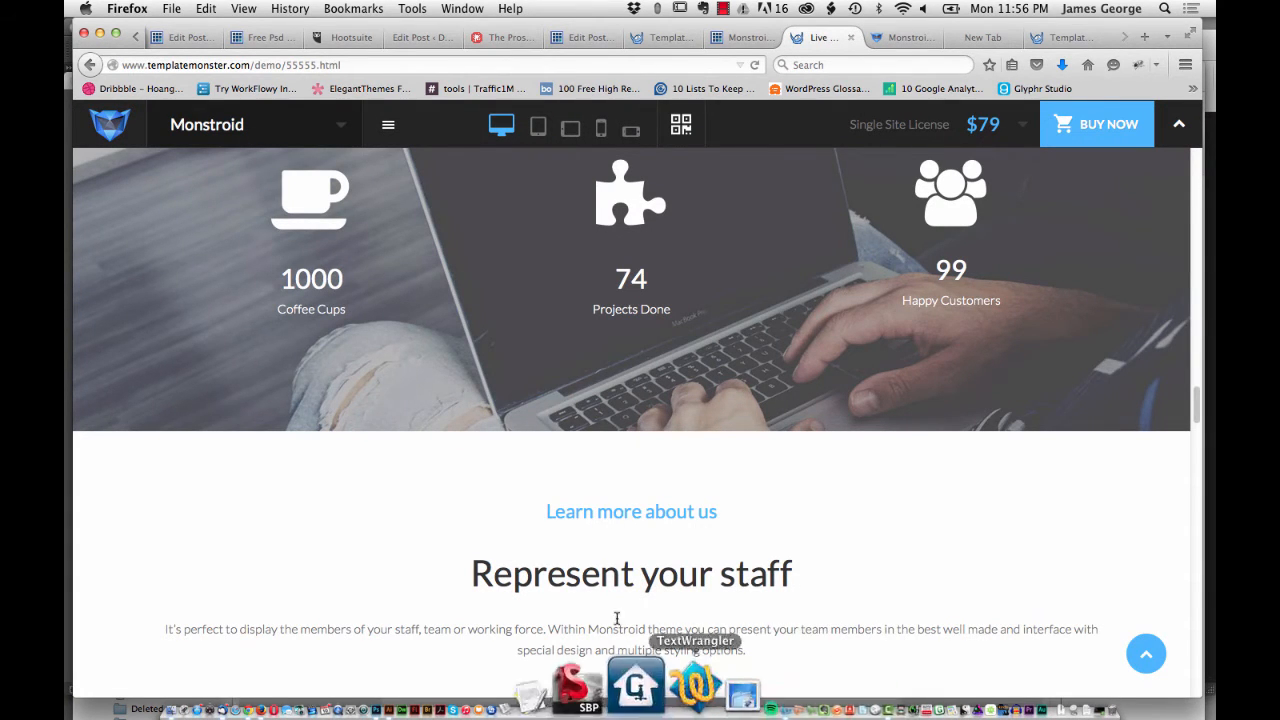
{"action": "scroll", "coordinate": [531, 457], "scroll_direction": "up", "scroll_amount": 6}
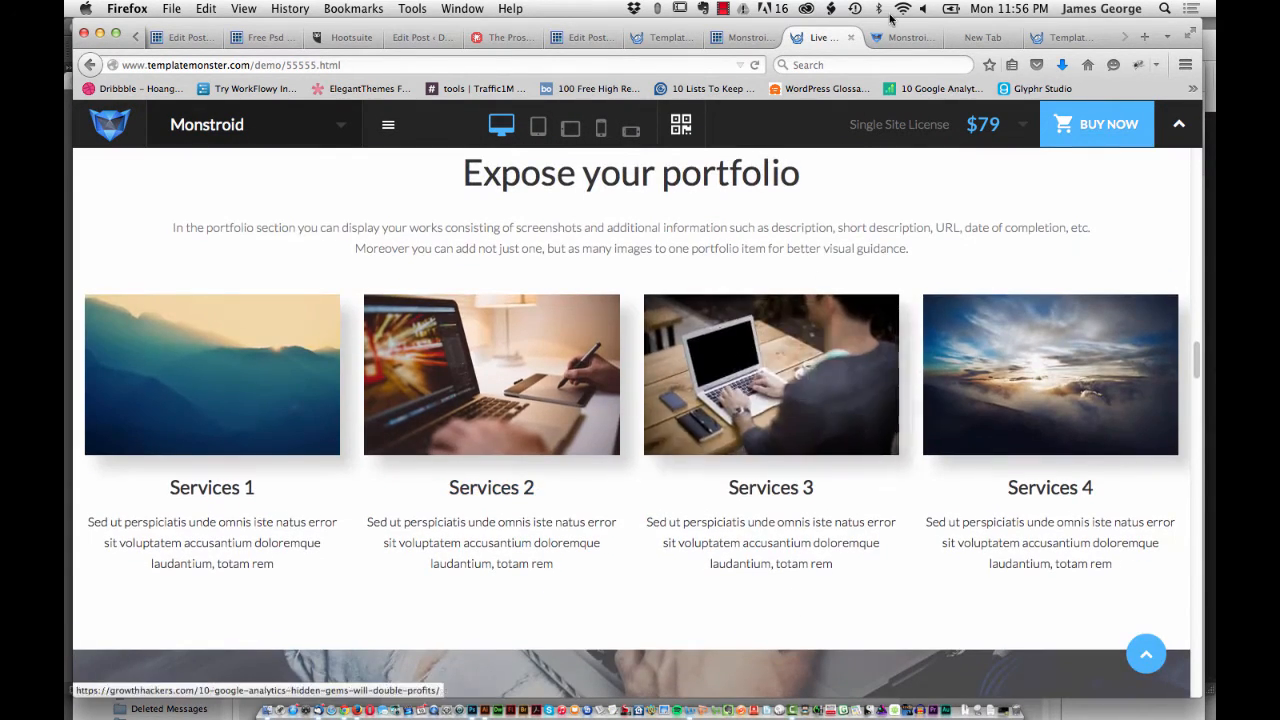
{"action": "left_click", "coordinate": [893, 37]}
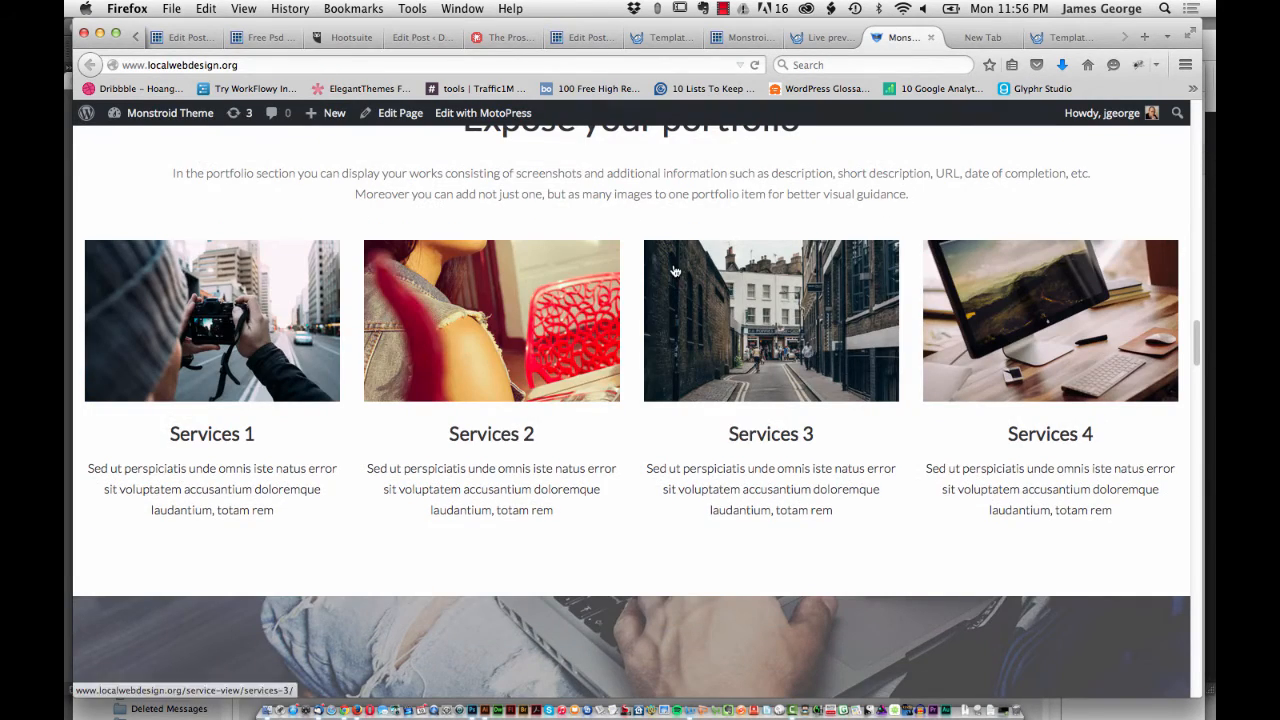
{"action": "scroll", "coordinate": [673, 264], "scroll_direction": "down", "scroll_amount": 5}
{"action": "scroll", "coordinate": [673, 264], "scroll_direction": "down", "scroll_amount": 5}
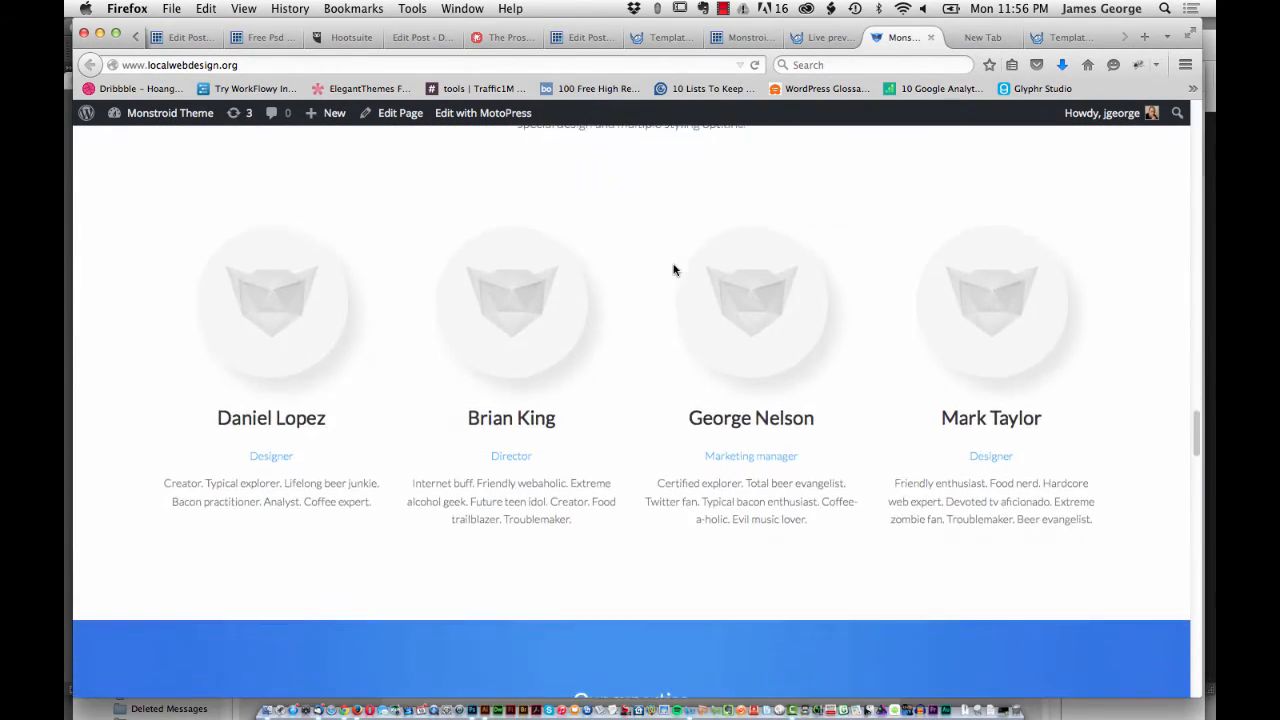
{"action": "scroll", "coordinate": [673, 264], "scroll_direction": "down", "scroll_amount": 5}
{"action": "left_click", "coordinate": [820, 37]}
{"action": "scroll", "coordinate": [507, 270], "scroll_direction": "down", "scroll_amount": 5}
{"action": "scroll", "coordinate": [507, 270], "scroll_direction": "down", "scroll_amount": 4}
{"action": "scroll", "coordinate": [507, 270], "scroll_direction": "down", "scroll_amount": 2}
{"action": "scroll", "coordinate": [507, 270], "scroll_direction": "down", "scroll_amount": 2}
{"action": "scroll", "coordinate": [508, 272], "scroll_direction": "down", "scroll_amount": 5}
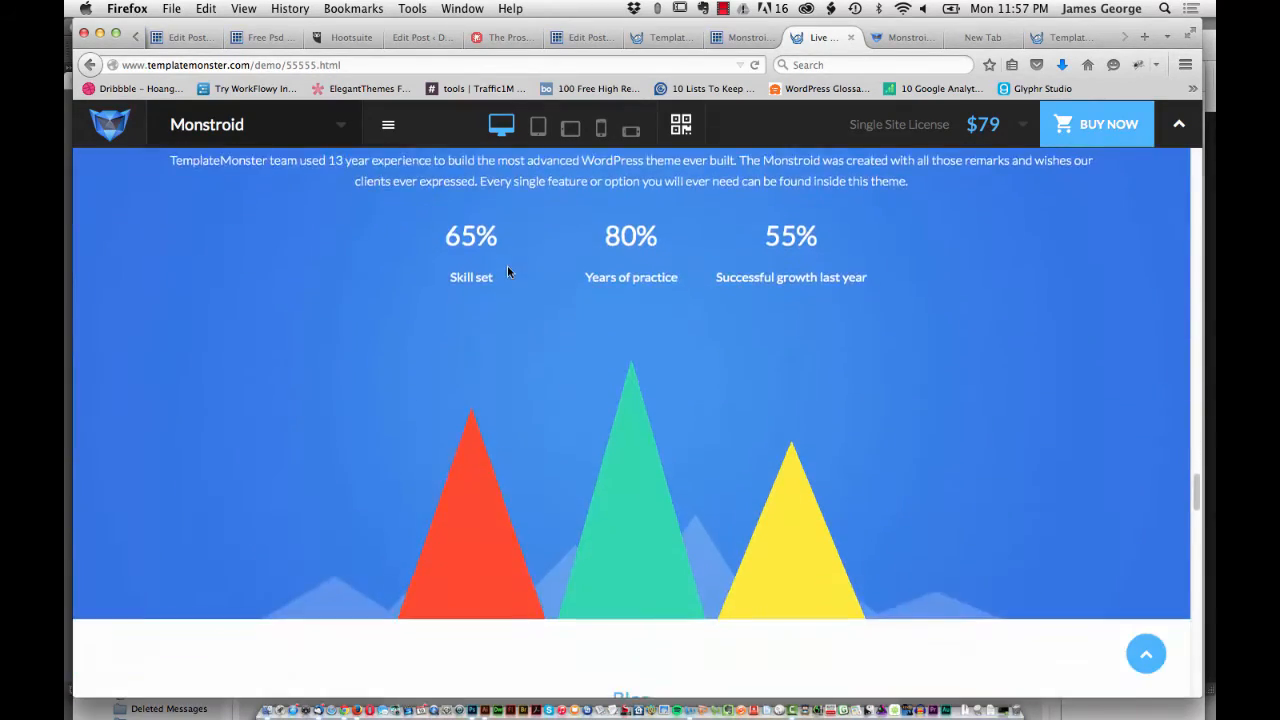
{"action": "left_click", "coordinate": [908, 37]}
{"action": "scroll", "coordinate": [553, 374], "scroll_direction": "down", "scroll_amount": 3}
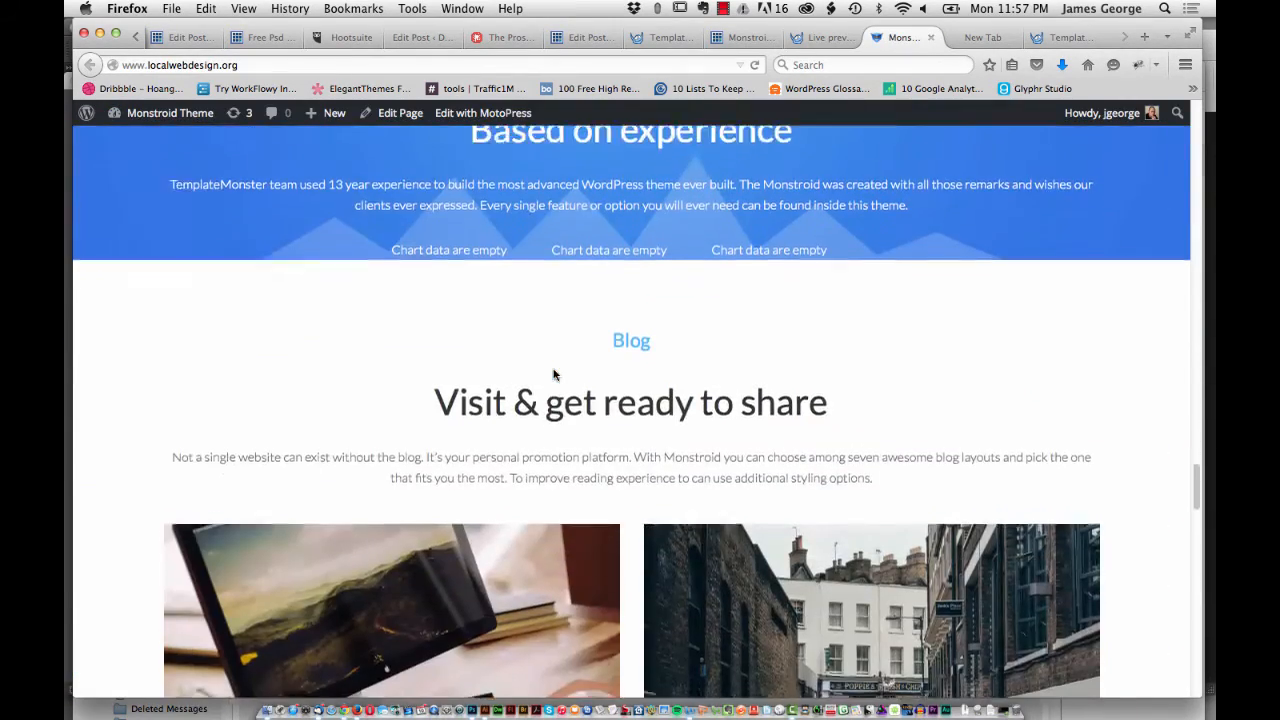
{"action": "scroll", "coordinate": [553, 374], "scroll_direction": "up", "scroll_amount": 3}
{"action": "scroll", "coordinate": [553, 374], "scroll_direction": "down", "scroll_amount": 1}
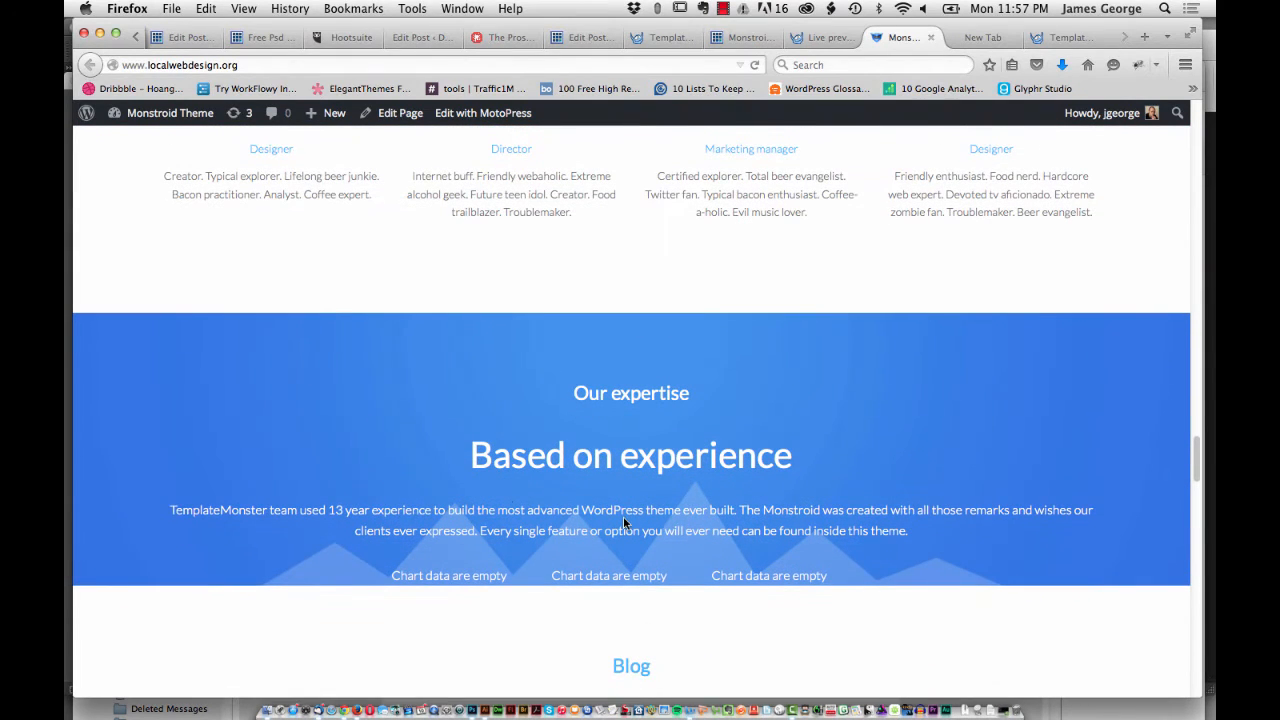
- Compare the remaining sections down to the footer, ending on the live demo back at its top
{"action": "left_click", "coordinate": [829, 42]}
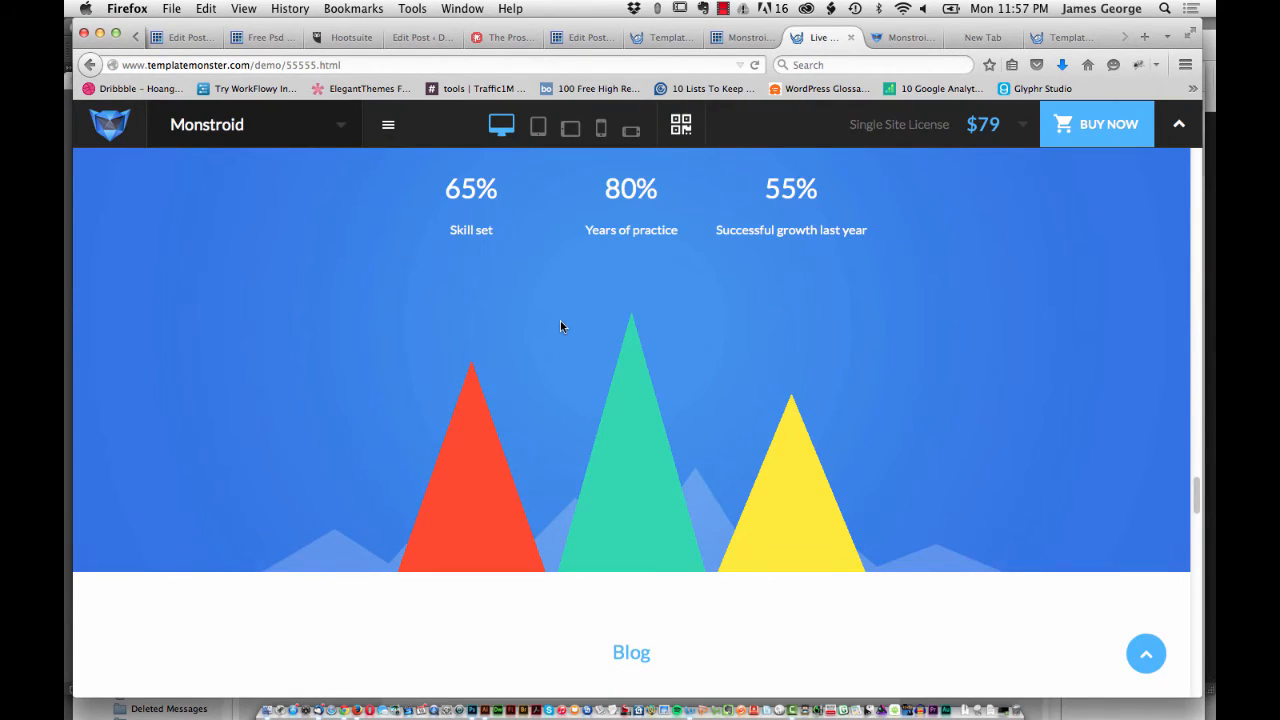
{"action": "scroll", "coordinate": [560, 325], "scroll_direction": "up", "scroll_amount": 5}
{"action": "scroll", "coordinate": [560, 325], "scroll_direction": "up", "scroll_amount": 1}
{"action": "scroll", "coordinate": [560, 325], "scroll_direction": "down", "scroll_amount": 2}
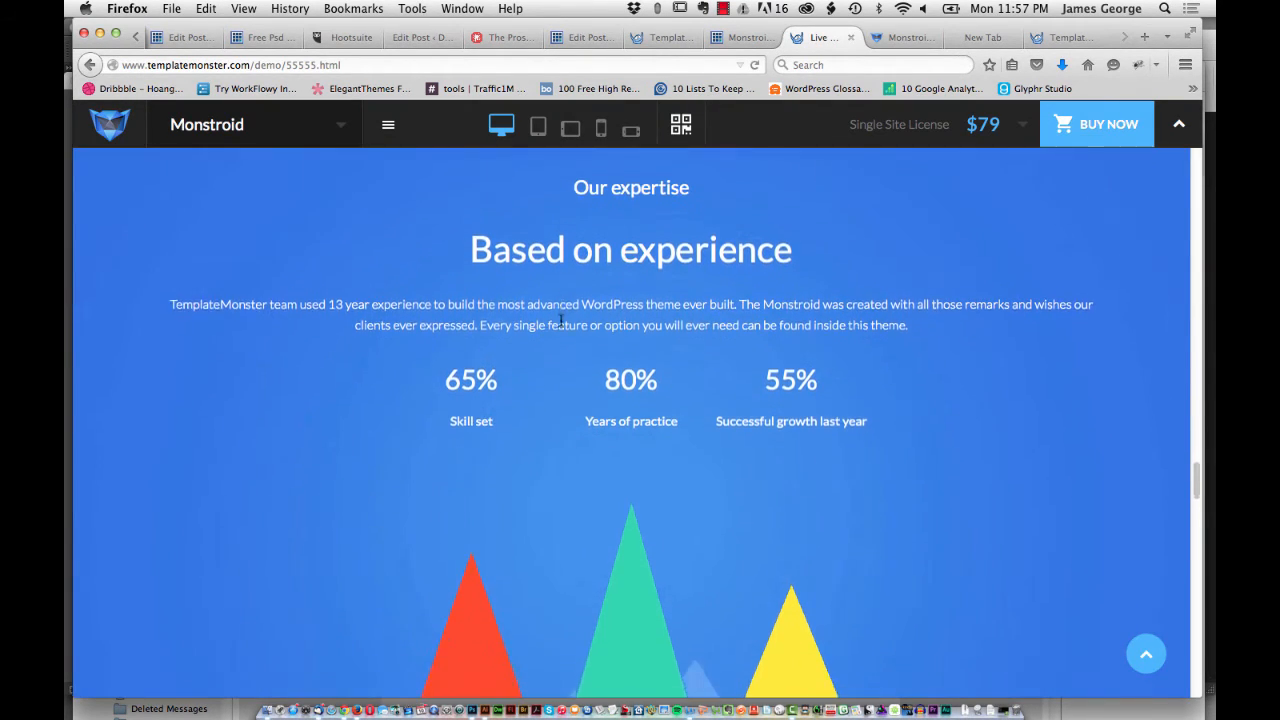
{"action": "left_click", "coordinate": [913, 42]}
{"action": "scroll", "coordinate": [560, 380], "scroll_direction": "down", "scroll_amount": 5}
{"action": "scroll", "coordinate": [529, 386], "scroll_direction": "down", "scroll_amount": 2}
{"action": "scroll", "coordinate": [534, 390], "scroll_direction": "down", "scroll_amount": 2}
{"action": "scroll", "coordinate": [533, 390], "scroll_direction": "down", "scroll_amount": 5}
{"action": "scroll", "coordinate": [531, 382], "scroll_direction": "down", "scroll_amount": 1}
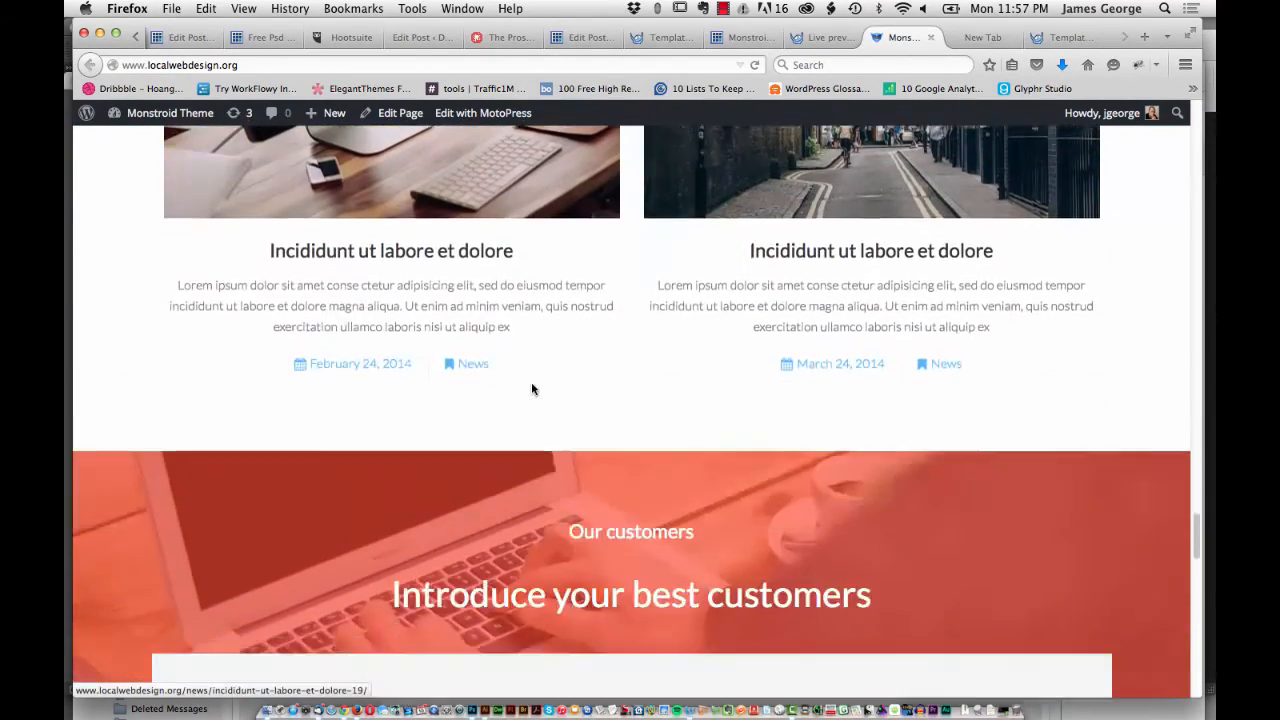
{"action": "scroll", "coordinate": [531, 382], "scroll_direction": "down", "scroll_amount": 5}
{"action": "scroll", "coordinate": [531, 381], "scroll_direction": "down", "scroll_amount": 5}
{"action": "scroll", "coordinate": [531, 388], "scroll_direction": "up", "scroll_amount": 3}
{"action": "scroll", "coordinate": [531, 389], "scroll_direction": "up", "scroll_amount": 1}
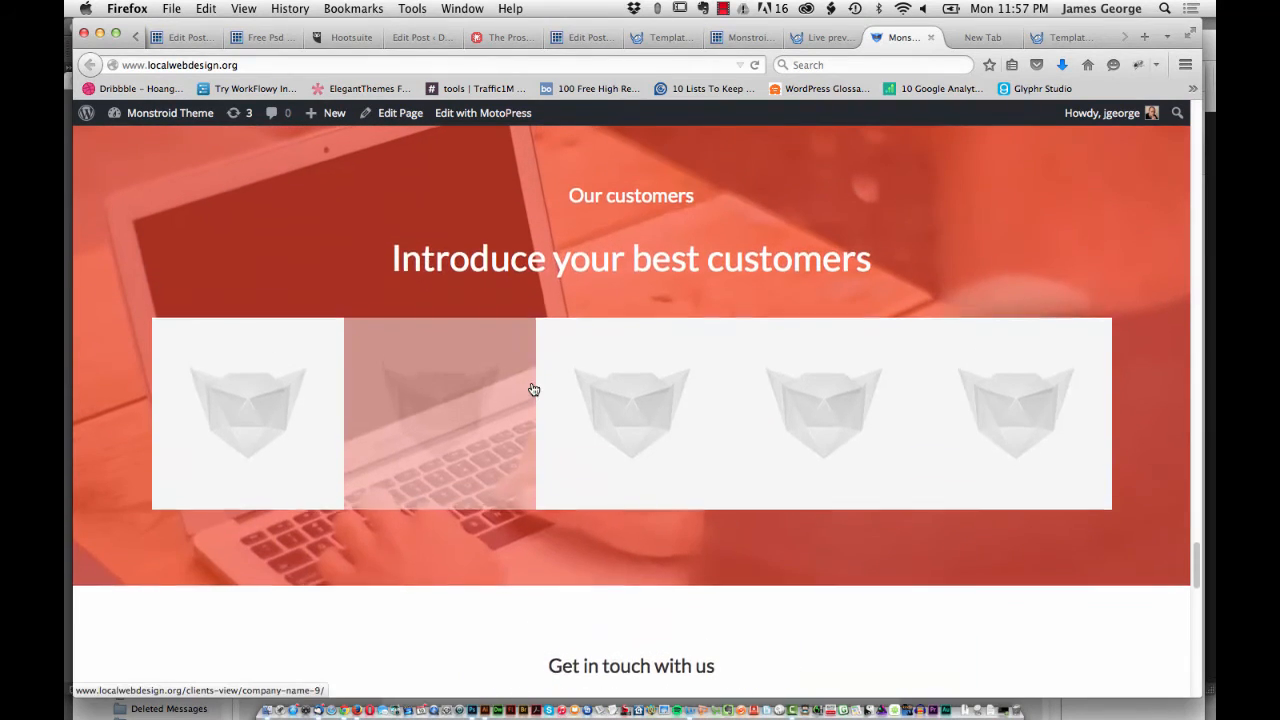
{"action": "left_click", "coordinate": [815, 44]}
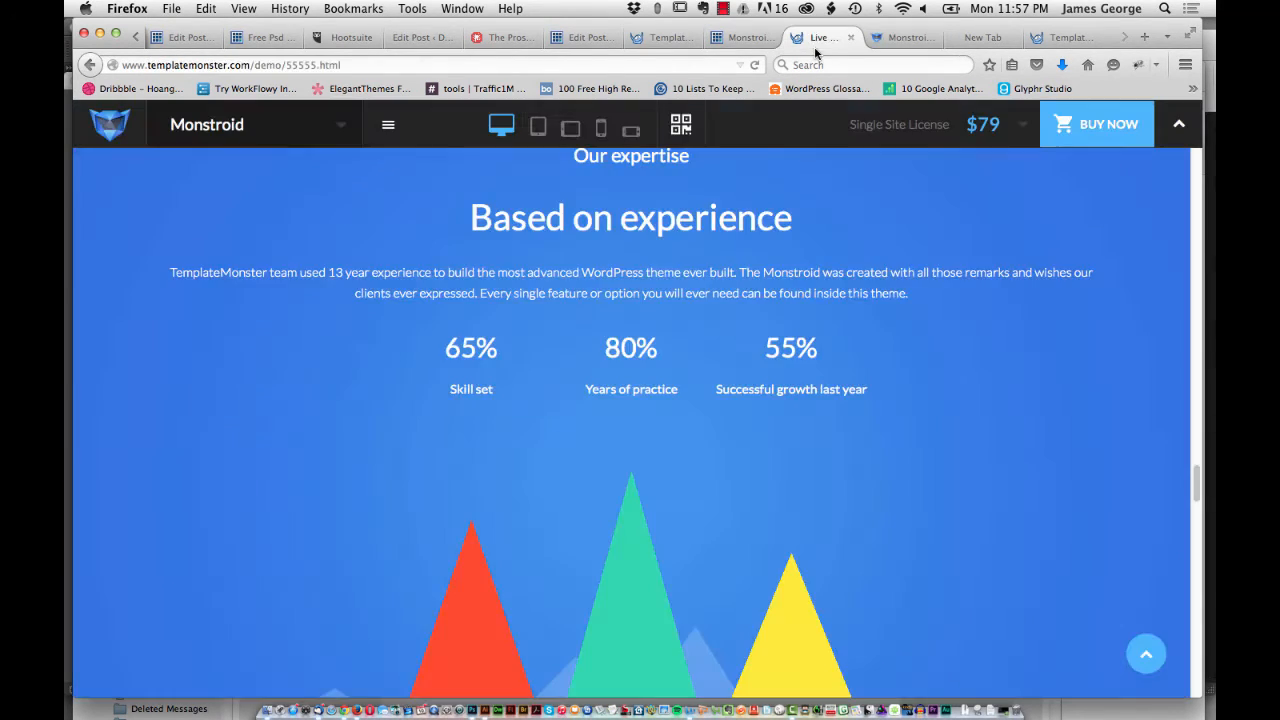
{"action": "scroll", "coordinate": [502, 342], "scroll_direction": "down", "scroll_amount": 10}
{"action": "scroll", "coordinate": [500, 337], "scroll_direction": "down", "scroll_amount": 8}
{"action": "scroll", "coordinate": [500, 337], "scroll_direction": "down", "scroll_amount": 5}
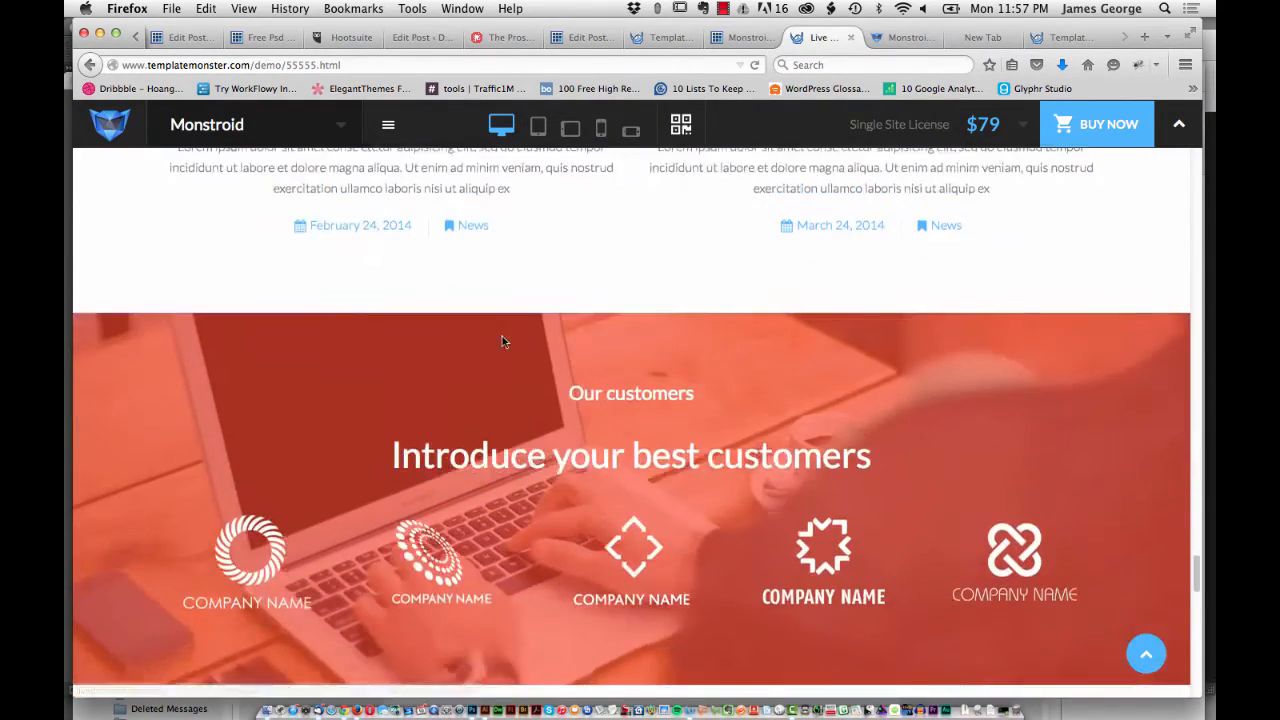
{"action": "scroll", "coordinate": [500, 337], "scroll_direction": "down", "scroll_amount": 3}
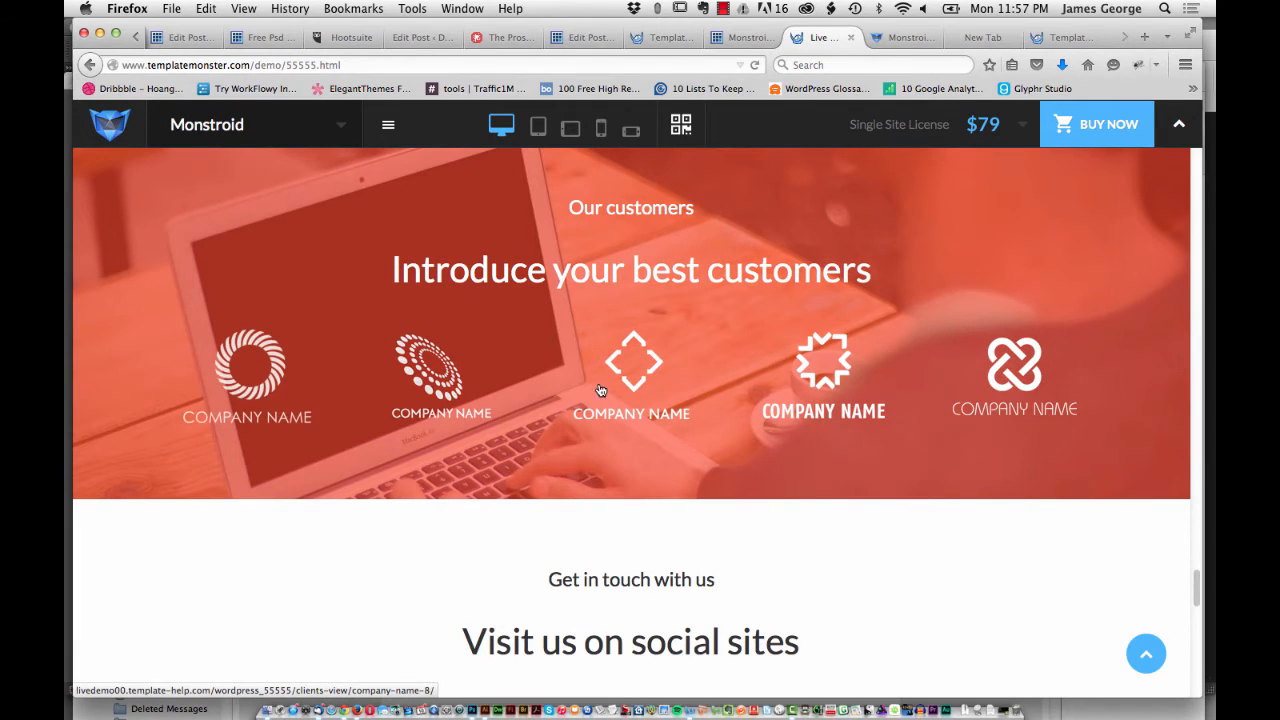
{"action": "left_click", "coordinate": [899, 38]}
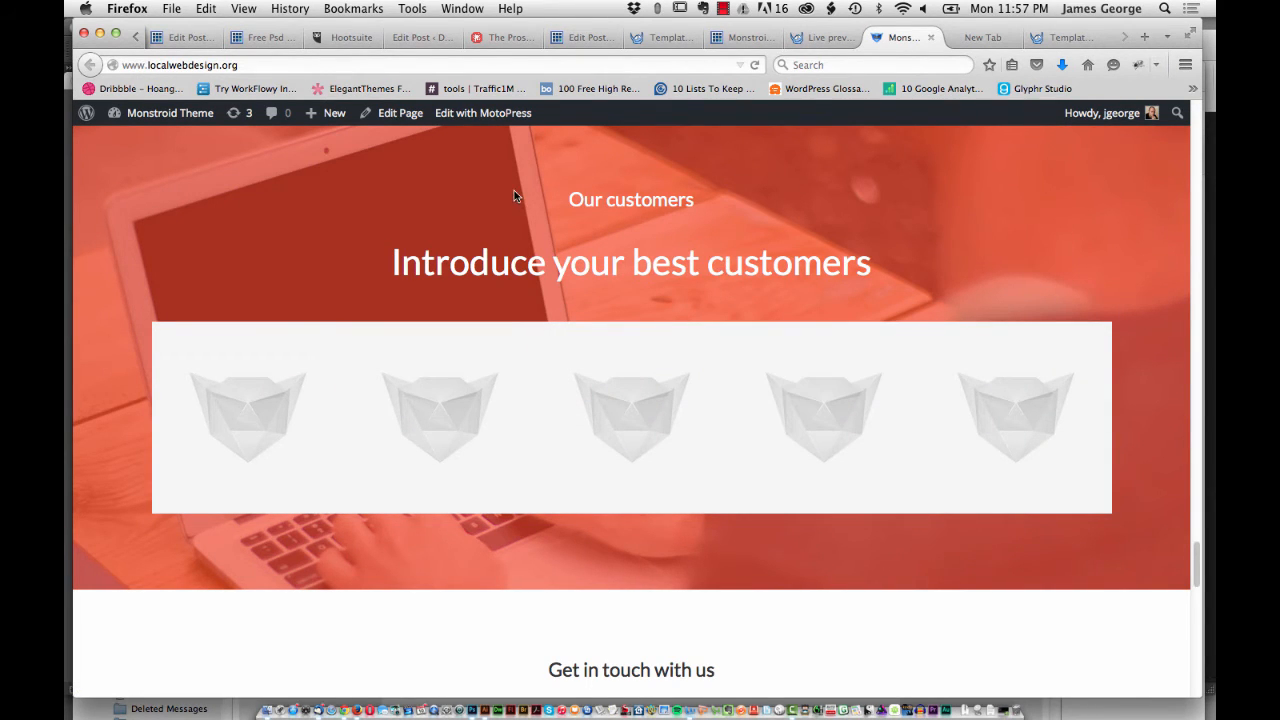
{"action": "scroll", "coordinate": [514, 196], "scroll_direction": "down", "scroll_amount": 4}
{"action": "scroll", "coordinate": [514, 196], "scroll_direction": "down", "scroll_amount": 2}
{"action": "scroll", "coordinate": [514, 196], "scroll_direction": "down", "scroll_amount": 3}
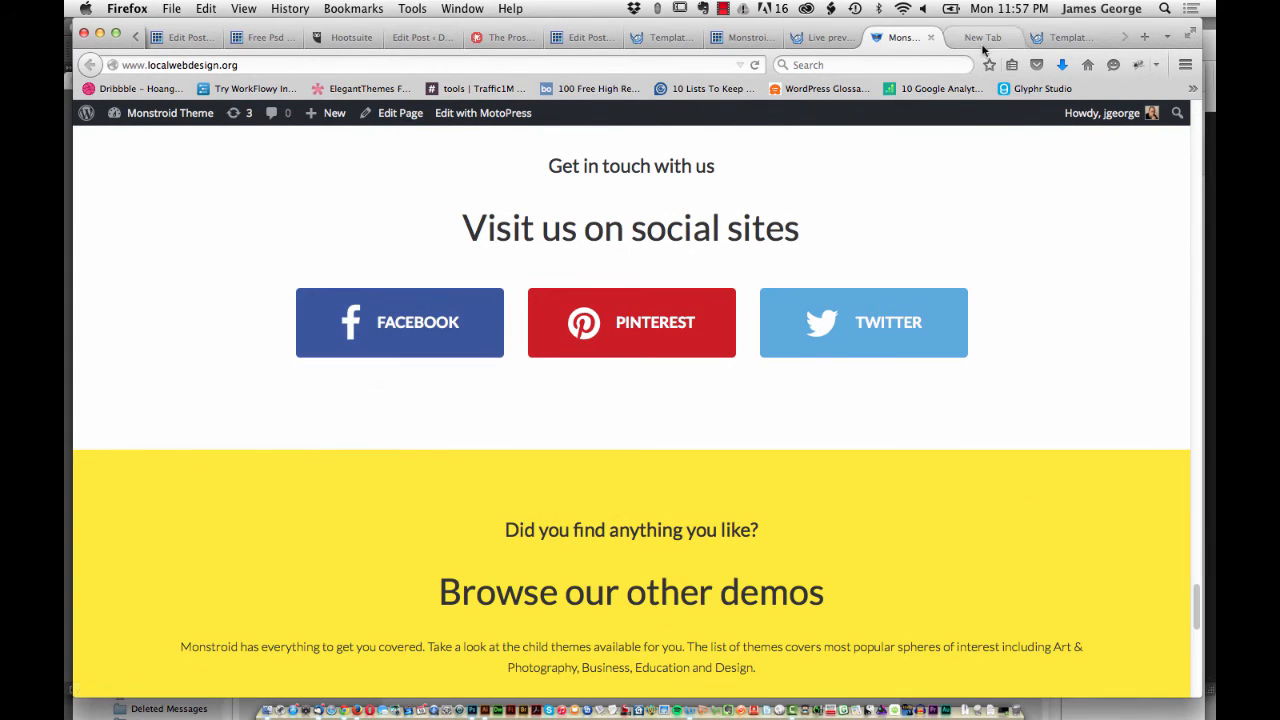
{"action": "left_click", "coordinate": [855, 39]}
{"action": "scroll", "coordinate": [494, 360], "scroll_direction": "down", "scroll_amount": 6}
{"action": "scroll", "coordinate": [503, 334], "scroll_direction": "down", "scroll_amount": 2}
{"action": "scroll", "coordinate": [500, 341], "scroll_direction": "down", "scroll_amount": 2}
{"action": "left_click", "coordinate": [895, 37]}
{"action": "scroll", "coordinate": [452, 337], "scroll_direction": "down", "scroll_amount": 4}
{"action": "scroll", "coordinate": [452, 337], "scroll_direction": "down", "scroll_amount": 5}
{"action": "scroll", "coordinate": [452, 337], "scroll_direction": "down", "scroll_amount": 3}
{"action": "left_click", "coordinate": [820, 37]}
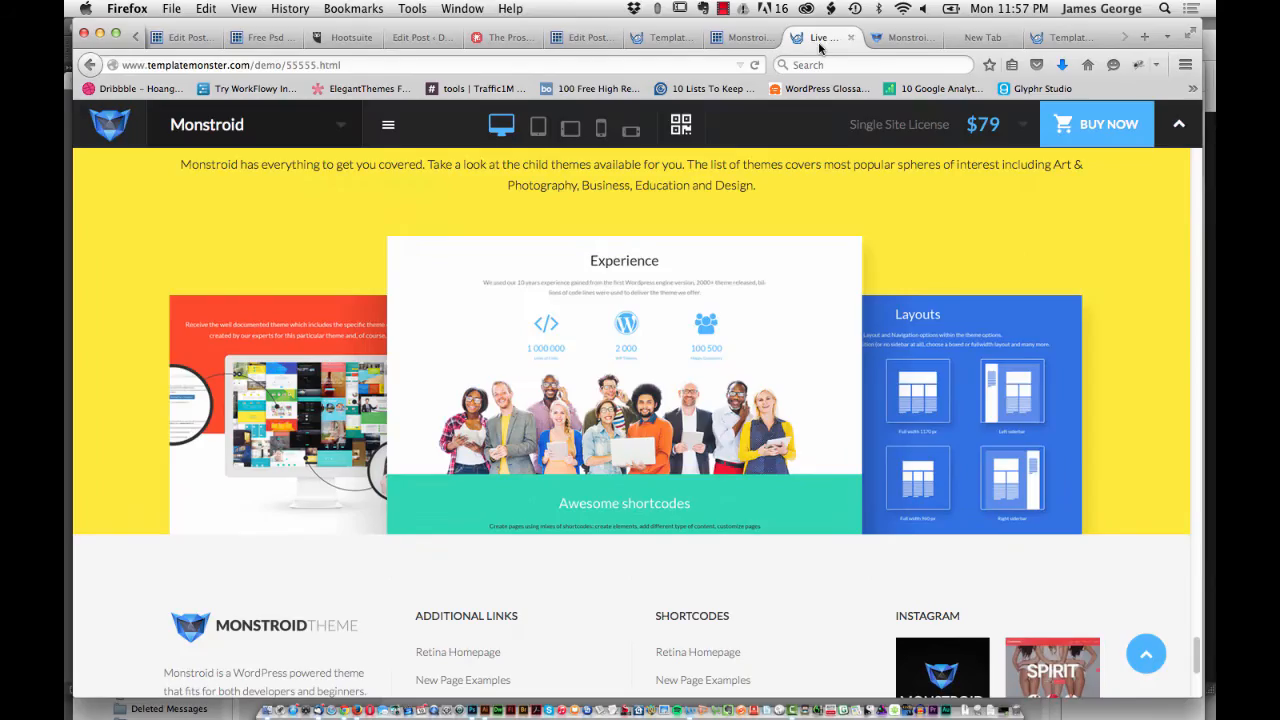
{"action": "scroll", "coordinate": [363, 236], "scroll_direction": "down", "scroll_amount": 5}
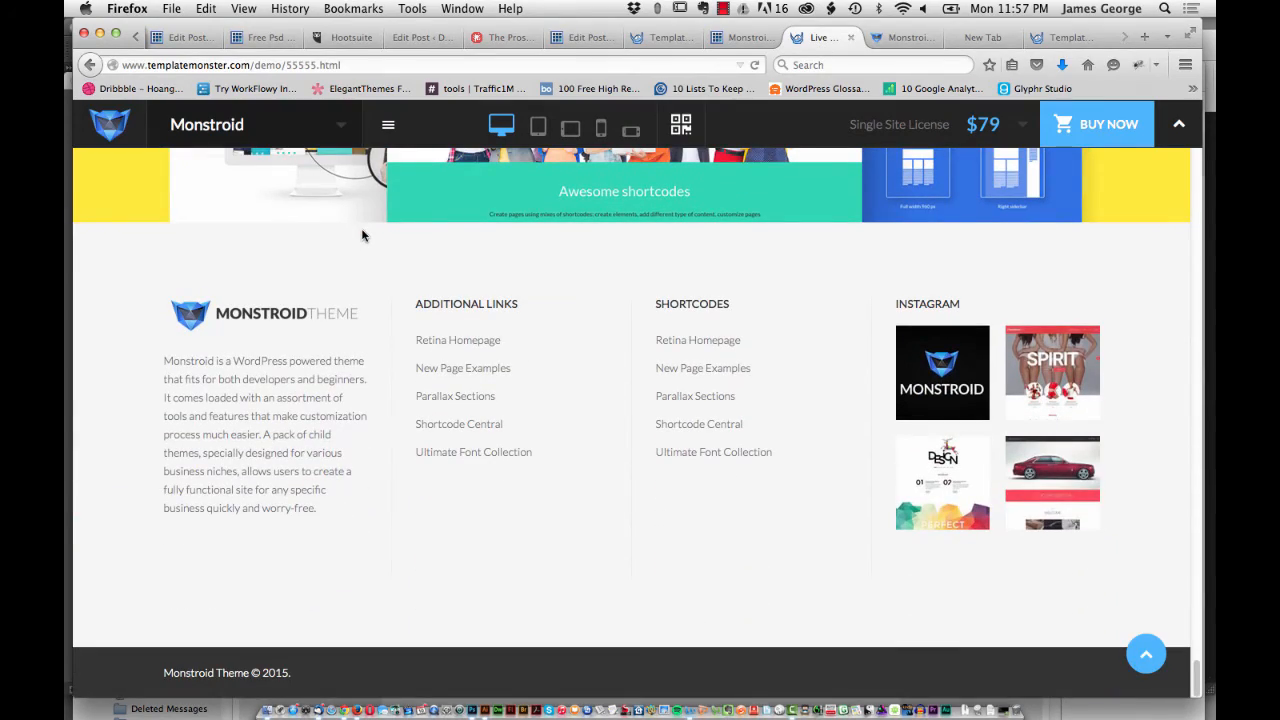
{"action": "scroll", "coordinate": [363, 236], "scroll_direction": "up", "scroll_amount": 1}
{"action": "scroll", "coordinate": [363, 236], "scroll_direction": "up", "scroll_amount": 5}
{"action": "scroll", "coordinate": [363, 236], "scroll_direction": "up", "scroll_amount": 5}
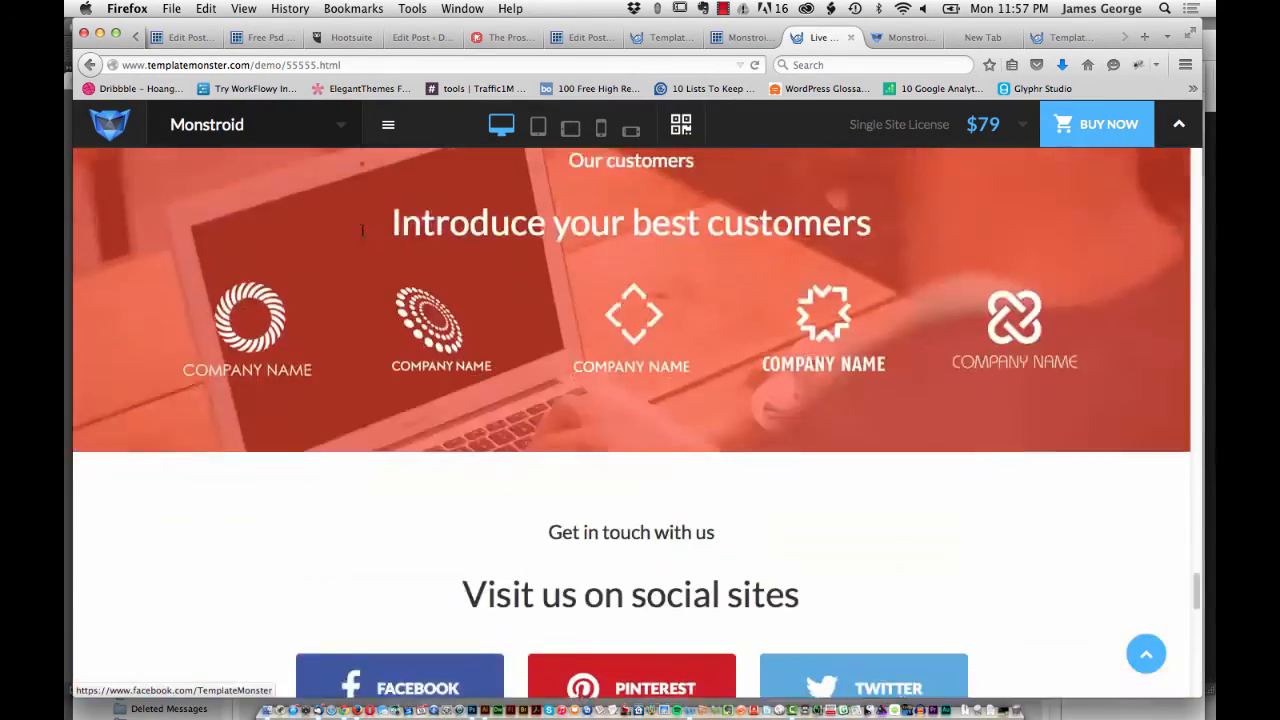
{"action": "scroll", "coordinate": [363, 236], "scroll_direction": "up", "scroll_amount": 5}
{"action": "scroll", "coordinate": [363, 236], "scroll_direction": "up", "scroll_amount": 5}
{"action": "scroll", "coordinate": [363, 236], "scroll_direction": "up", "scroll_amount": 5}
{"action": "scroll", "coordinate": [366, 236], "scroll_direction": "up", "scroll_amount": 3}
{"action": "scroll", "coordinate": [369, 237], "scroll_direction": "up", "scroll_amount": 5}
{"action": "scroll", "coordinate": [363, 236], "scroll_direction": "up", "scroll_amount": 2}
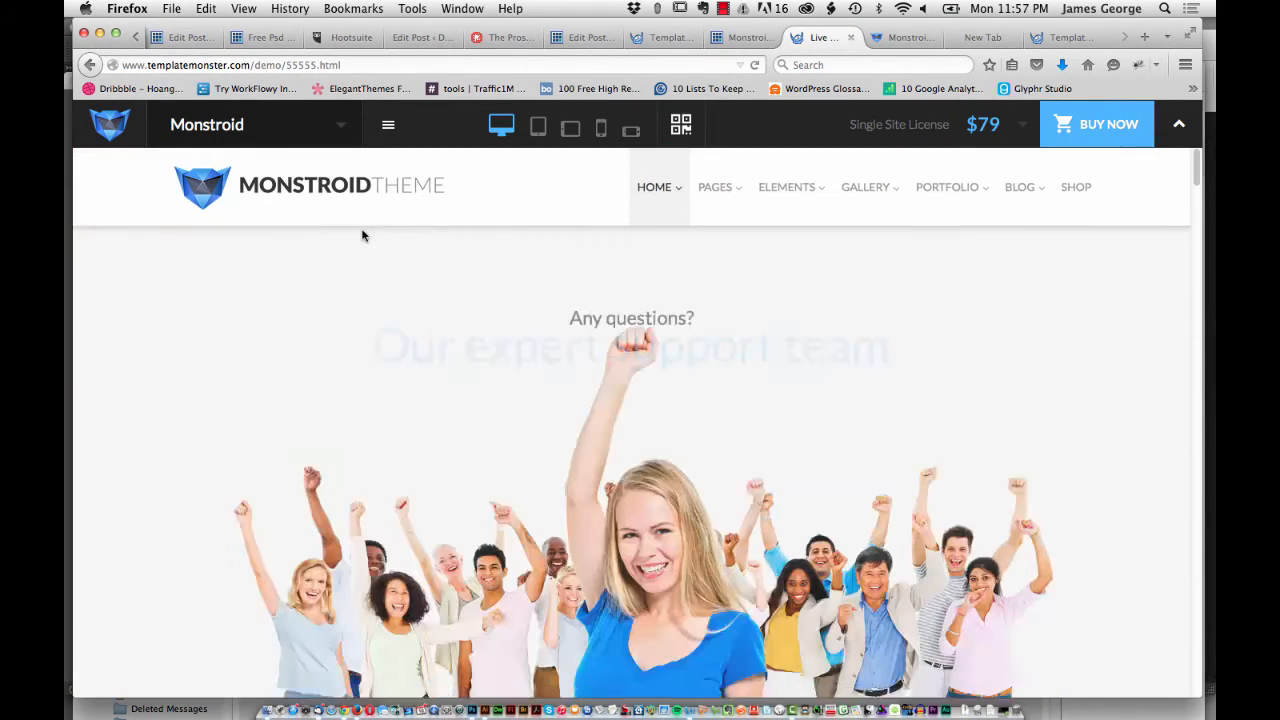
- Show the local site's About Us page and view Tab 2 and Tab 3 of its tabbed section
{"action": "mouse_move", "coordinate": [716, 187]}
{"action": "left_click", "coordinate": [905, 37]}
{"action": "scroll", "coordinate": [620, 264], "scroll_direction": "up", "scroll_amount": 2}
{"action": "scroll", "coordinate": [620, 264], "scroll_direction": "up", "scroll_amount": 5}
{"action": "scroll", "coordinate": [620, 264], "scroll_direction": "up", "scroll_amount": 5}
{"action": "scroll", "coordinate": [620, 264], "scroll_direction": "up", "scroll_amount": 5}
{"action": "scroll", "coordinate": [626, 270], "scroll_direction": "up", "scroll_amount": 5}
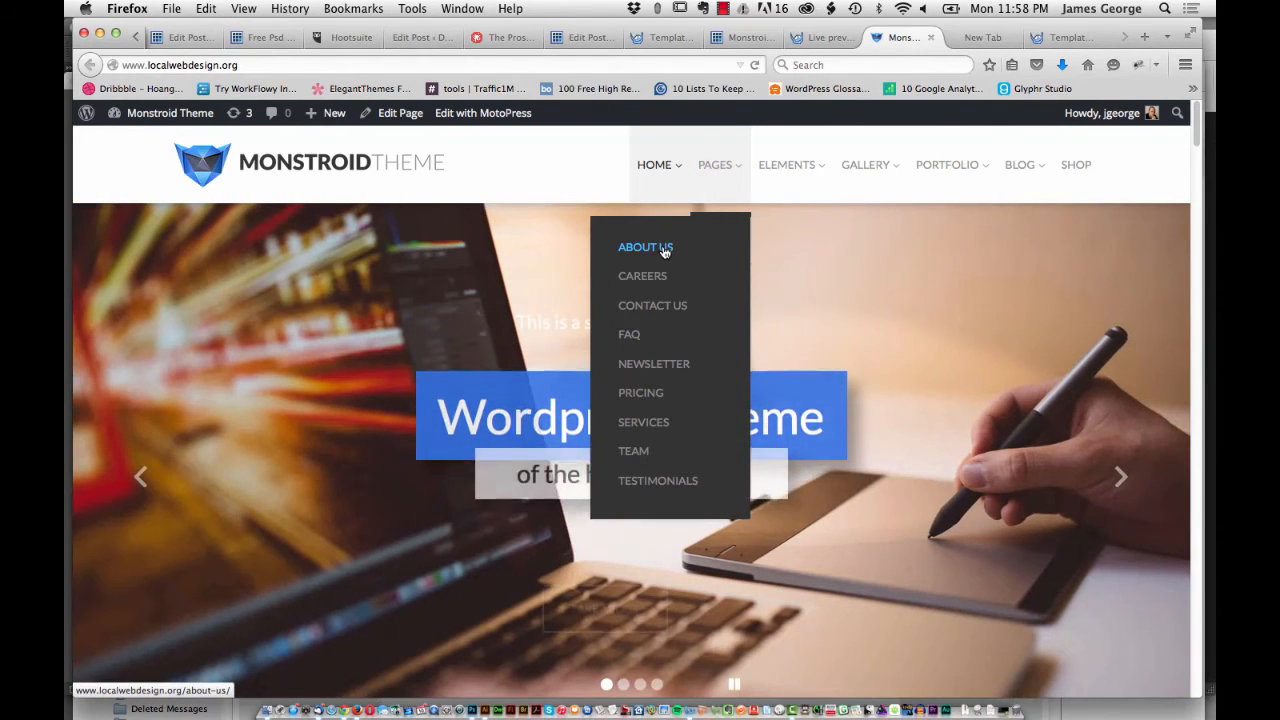
{"action": "left_click", "coordinate": [664, 253]}
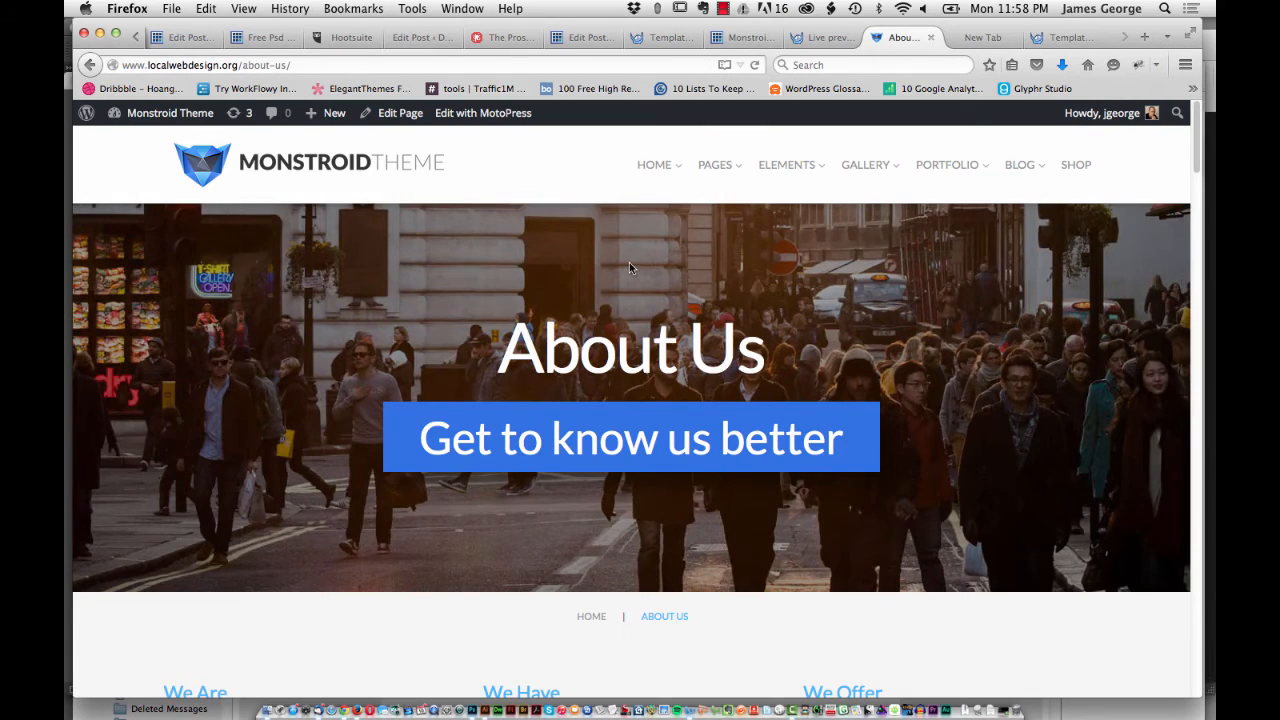
{"action": "scroll", "coordinate": [629, 262], "scroll_direction": "down", "scroll_amount": 3}
{"action": "scroll", "coordinate": [629, 262], "scroll_direction": "down", "scroll_amount": 3}
{"action": "scroll", "coordinate": [629, 262], "scroll_direction": "down", "scroll_amount": 3}
{"action": "scroll", "coordinate": [629, 262], "scroll_direction": "down", "scroll_amount": 5}
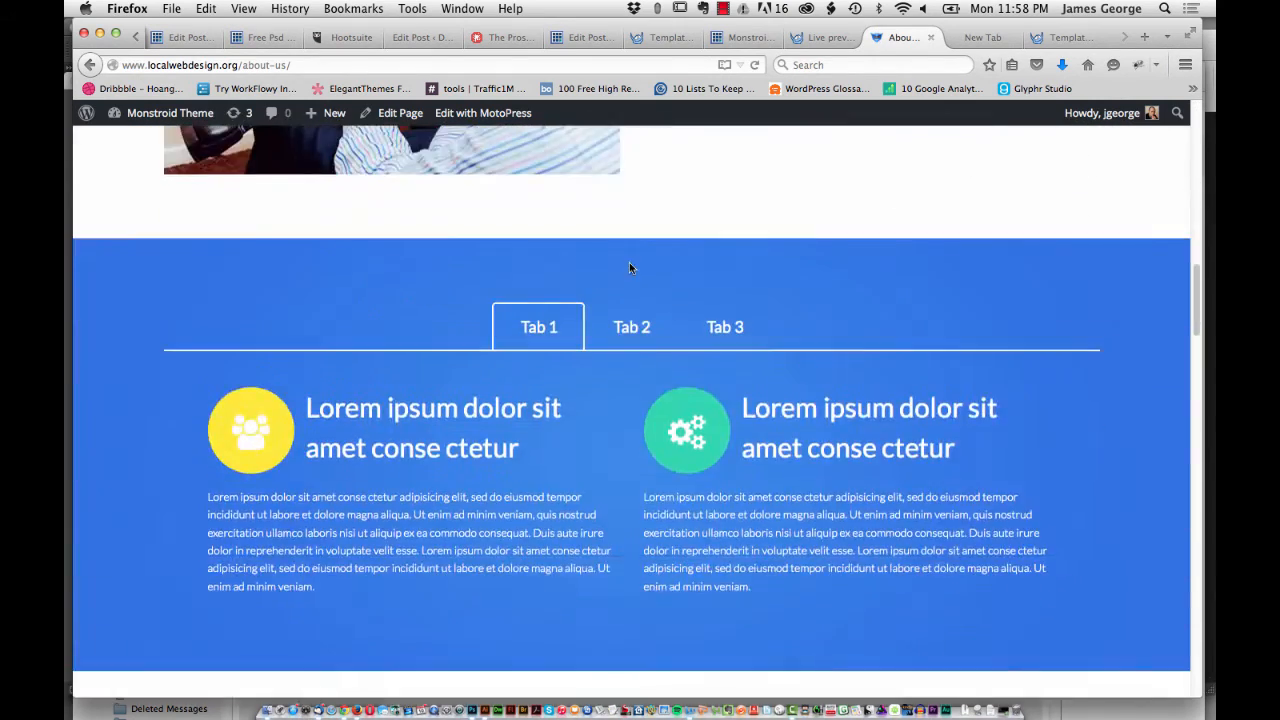
{"action": "left_click", "coordinate": [636, 254]}
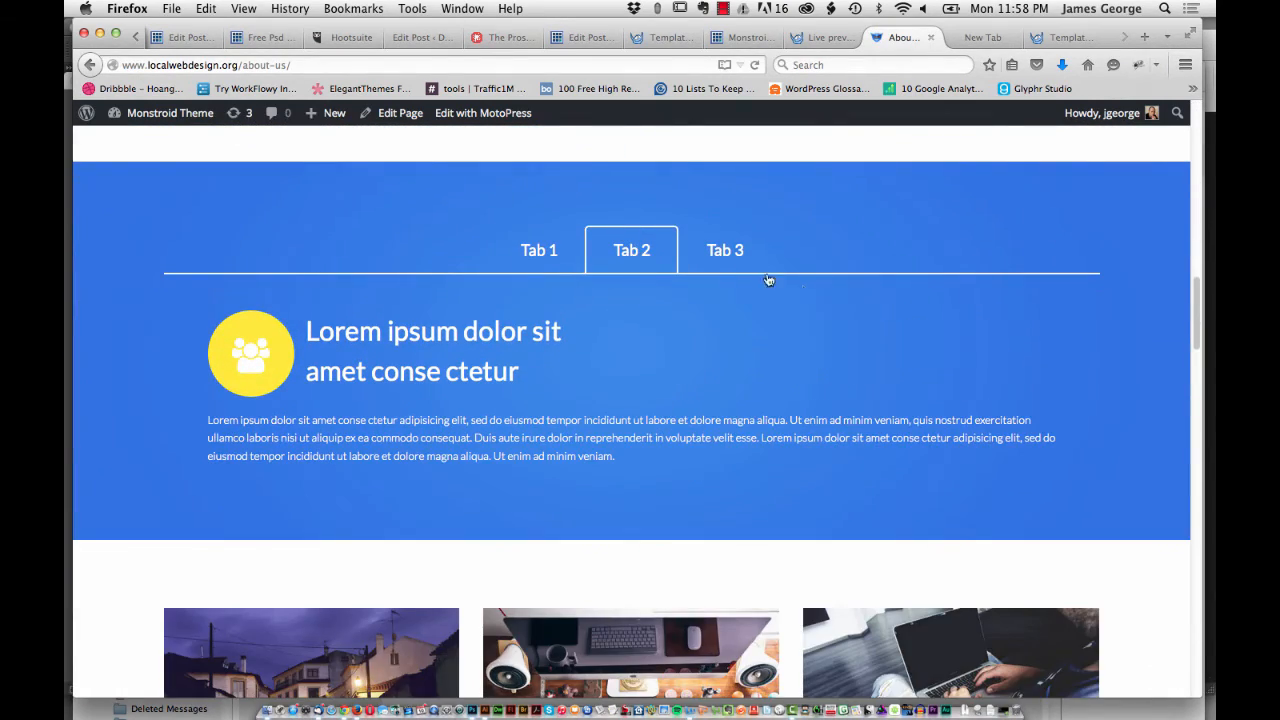
{"action": "left_click", "coordinate": [735, 243]}
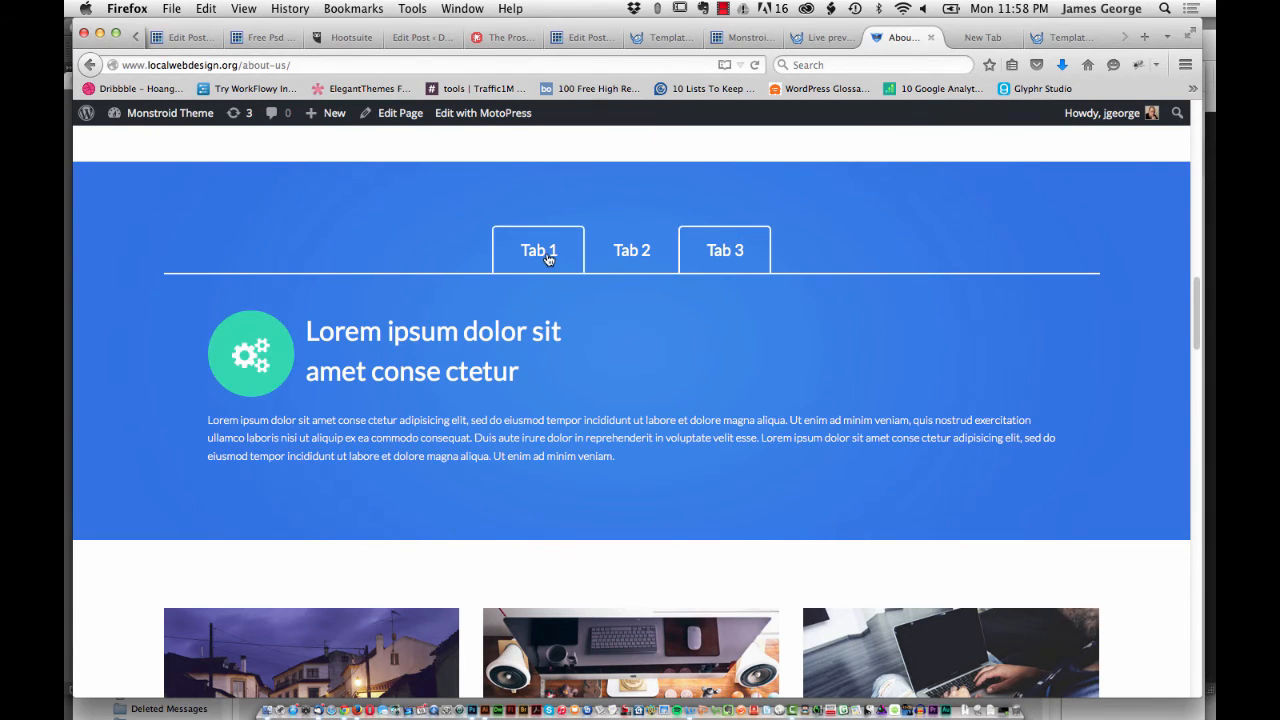
{"action": "scroll", "coordinate": [547, 259], "scroll_direction": "down", "scroll_amount": 5}
{"action": "scroll", "coordinate": [547, 259], "scroll_direction": "down", "scroll_amount": 2}
{"action": "scroll", "coordinate": [547, 259], "scroll_direction": "down", "scroll_amount": 3}
{"action": "scroll", "coordinate": [547, 258], "scroll_direction": "down", "scroll_amount": 4}
{"action": "scroll", "coordinate": [547, 258], "scroll_direction": "down", "scroll_amount": 3}
{"action": "scroll", "coordinate": [547, 258], "scroll_direction": "down", "scroll_amount": 1}
{"action": "scroll", "coordinate": [548, 259], "scroll_direction": "down", "scroll_amount": 2}
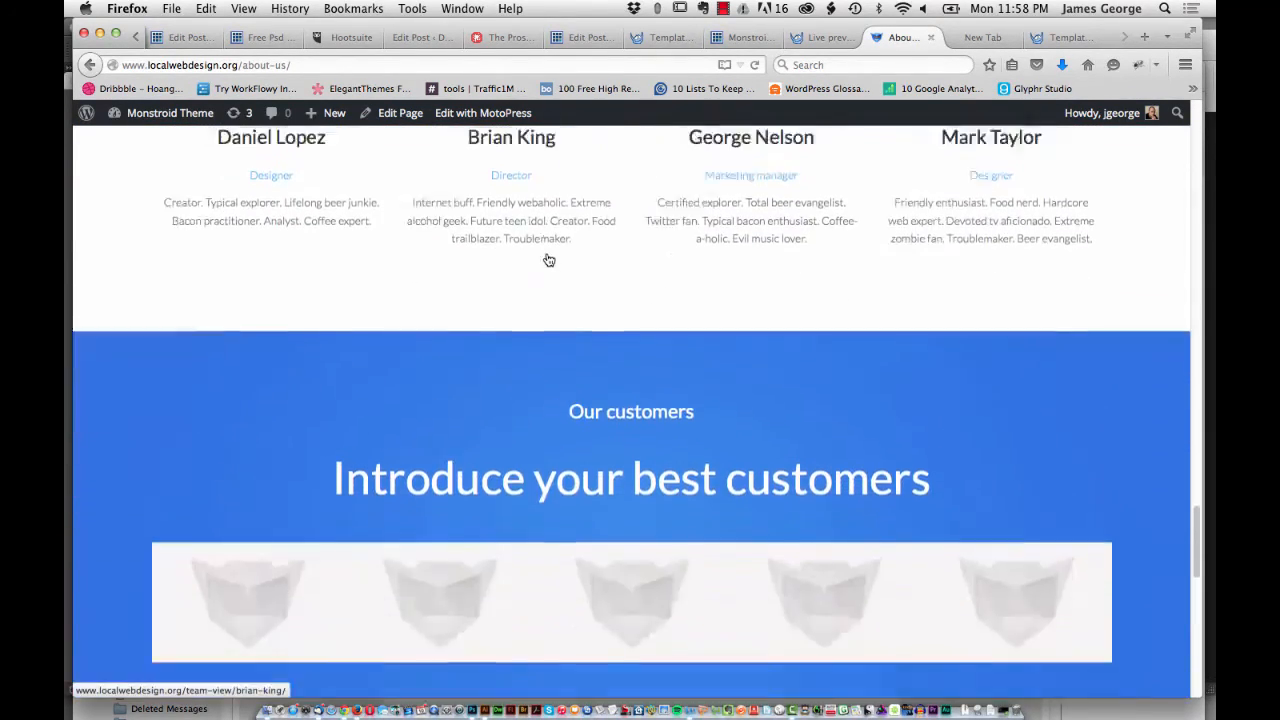
{"action": "scroll", "coordinate": [548, 259], "scroll_direction": "down", "scroll_amount": 3}
{"action": "scroll", "coordinate": [548, 259], "scroll_direction": "down", "scroll_amount": 3}
{"action": "scroll", "coordinate": [547, 259], "scroll_direction": "down", "scroll_amount": 3}
{"action": "scroll", "coordinate": [546, 259], "scroll_direction": "down", "scroll_amount": 4}
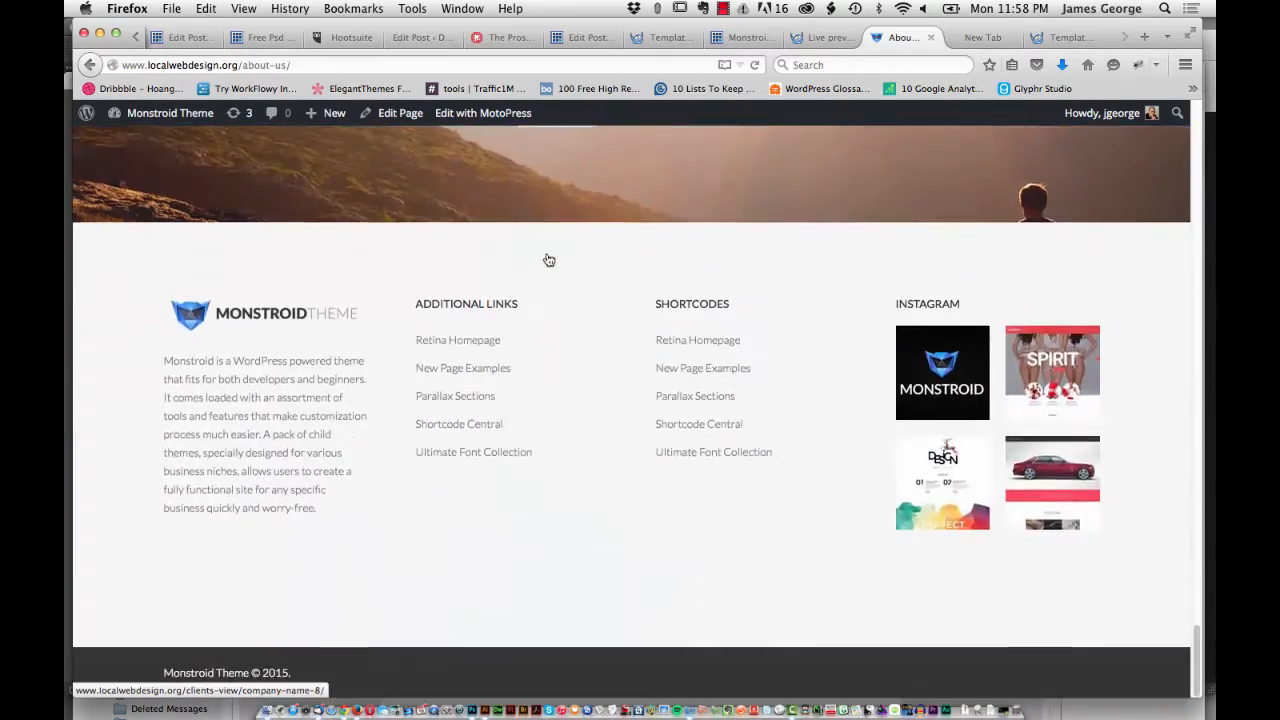
{"action": "scroll", "coordinate": [817, 223], "scroll_direction": "up", "scroll_amount": 10}
{"action": "scroll", "coordinate": [797, 237], "scroll_direction": "up", "scroll_amount": 10}
{"action": "scroll", "coordinate": [797, 237], "scroll_direction": "up", "scroll_amount": 3}
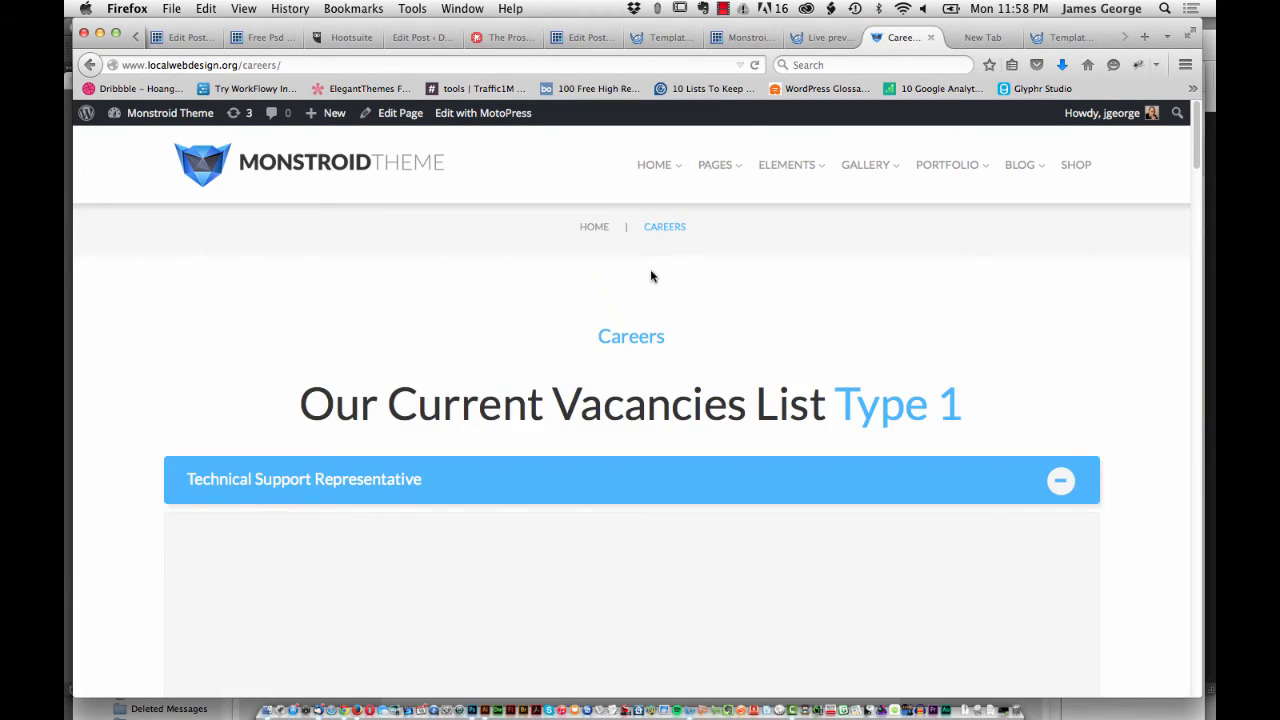
{"action": "scroll", "coordinate": [560, 301], "scroll_direction": "down", "scroll_amount": 5}
{"action": "scroll", "coordinate": [561, 302], "scroll_direction": "down", "scroll_amount": 5}
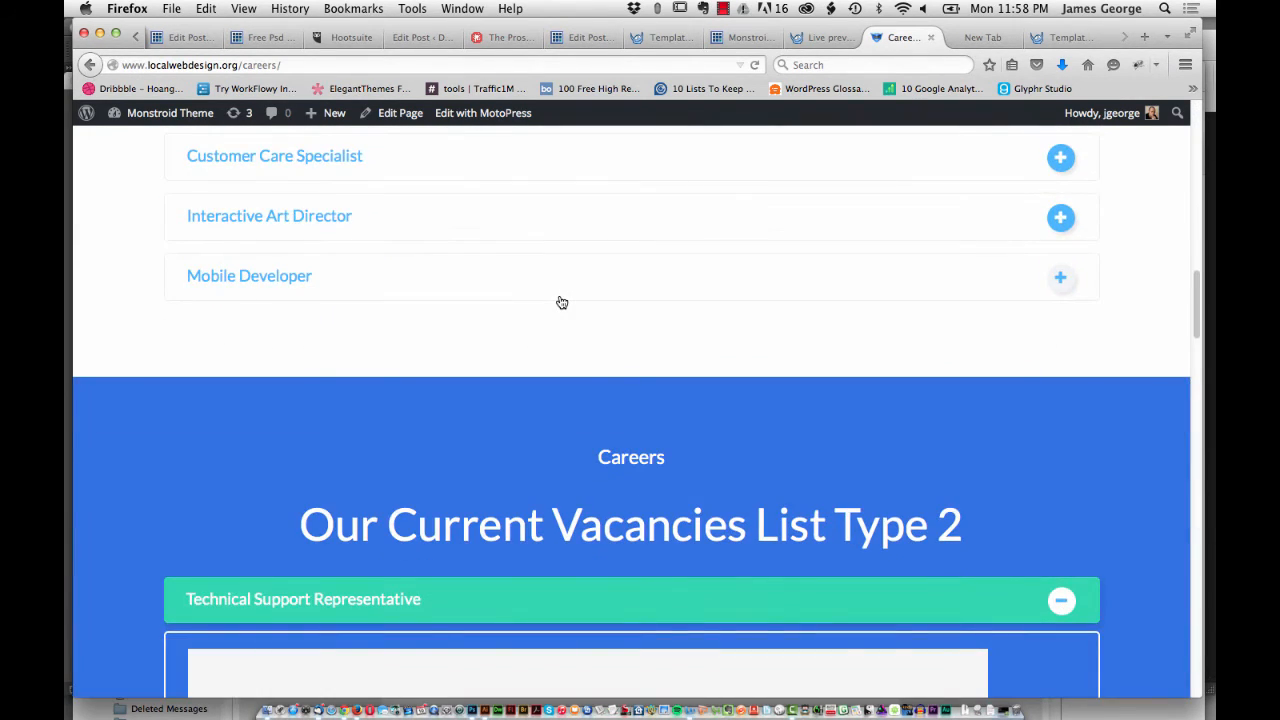
{"action": "scroll", "coordinate": [561, 302], "scroll_direction": "up", "scroll_amount": 5}
{"action": "scroll", "coordinate": [561, 302], "scroll_direction": "up", "scroll_amount": 5}
{"action": "scroll", "coordinate": [561, 302], "scroll_direction": "up", "scroll_amount": 5}
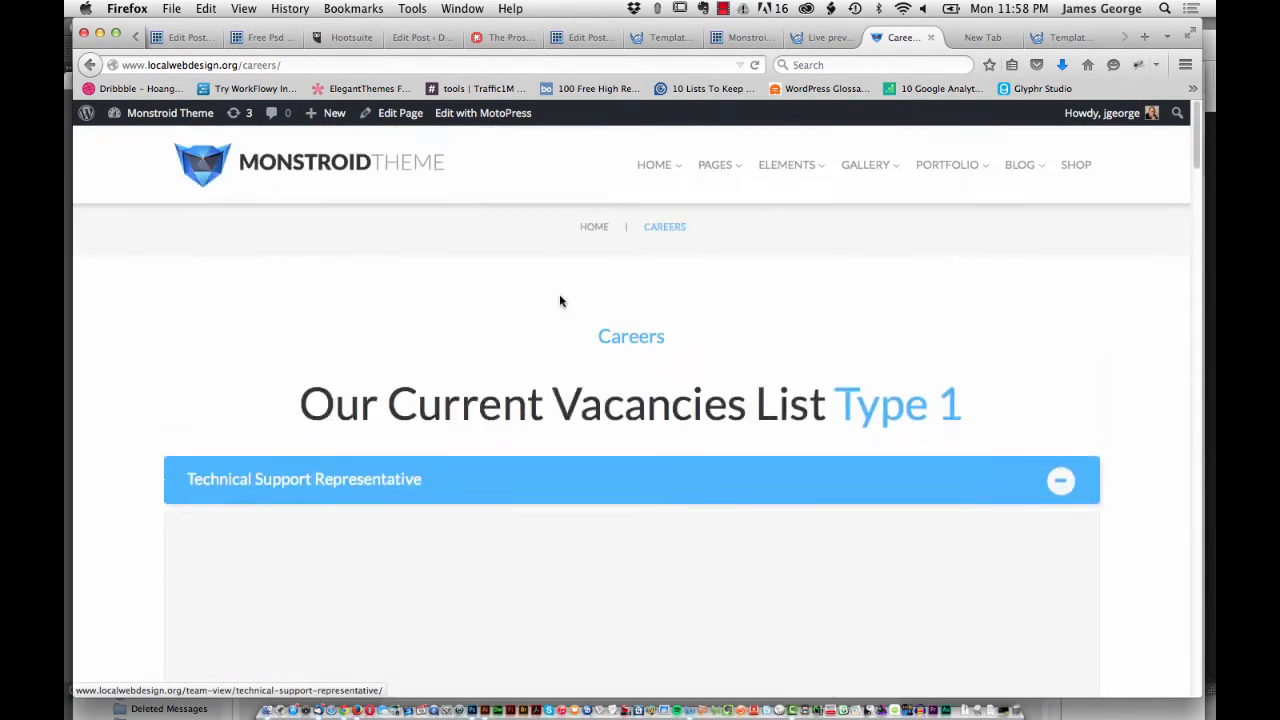
- Collapse the Technical Support Representative details in the Type 1 and Type 2 vacancy lists
{"action": "left_click", "coordinate": [1060, 479]}
{"action": "scroll", "coordinate": [1000, 329], "scroll_direction": "down", "scroll_amount": 3}
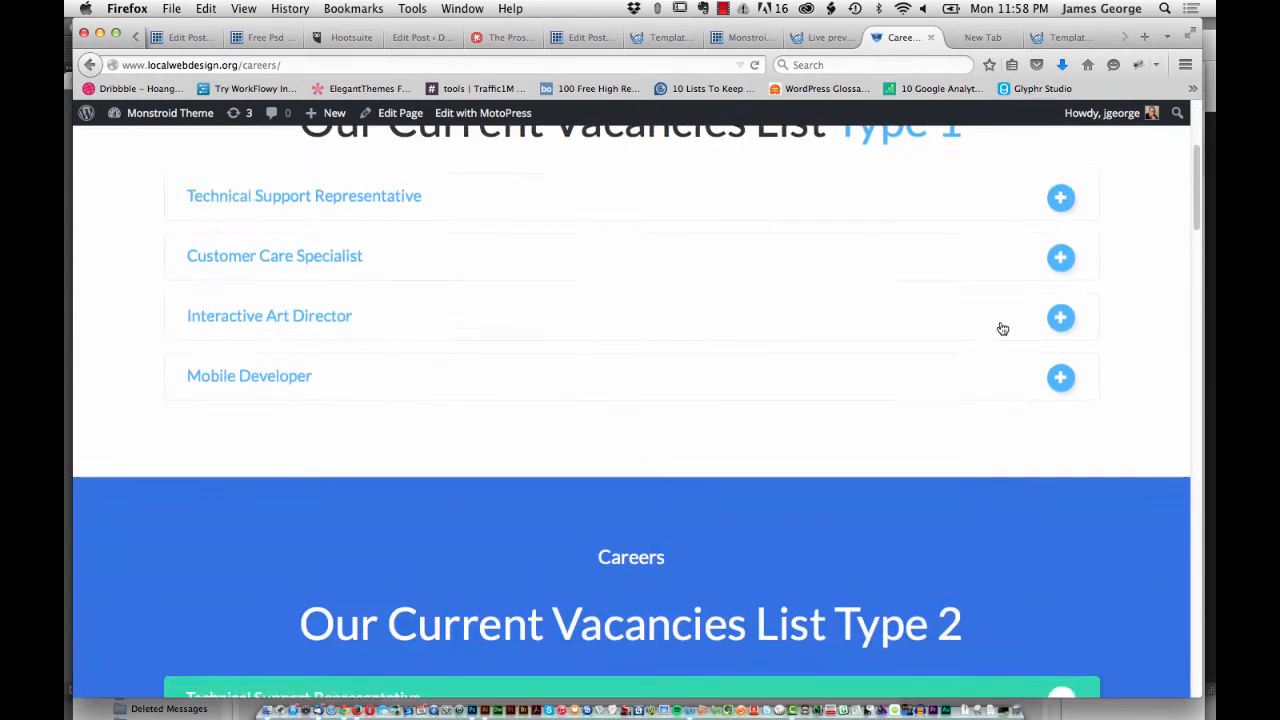
{"action": "scroll", "coordinate": [645, 370], "scroll_direction": "down", "scroll_amount": 2}
{"action": "scroll", "coordinate": [645, 370], "scroll_direction": "down", "scroll_amount": 4}
{"action": "scroll", "coordinate": [645, 372], "scroll_direction": "down", "scroll_amount": 4}
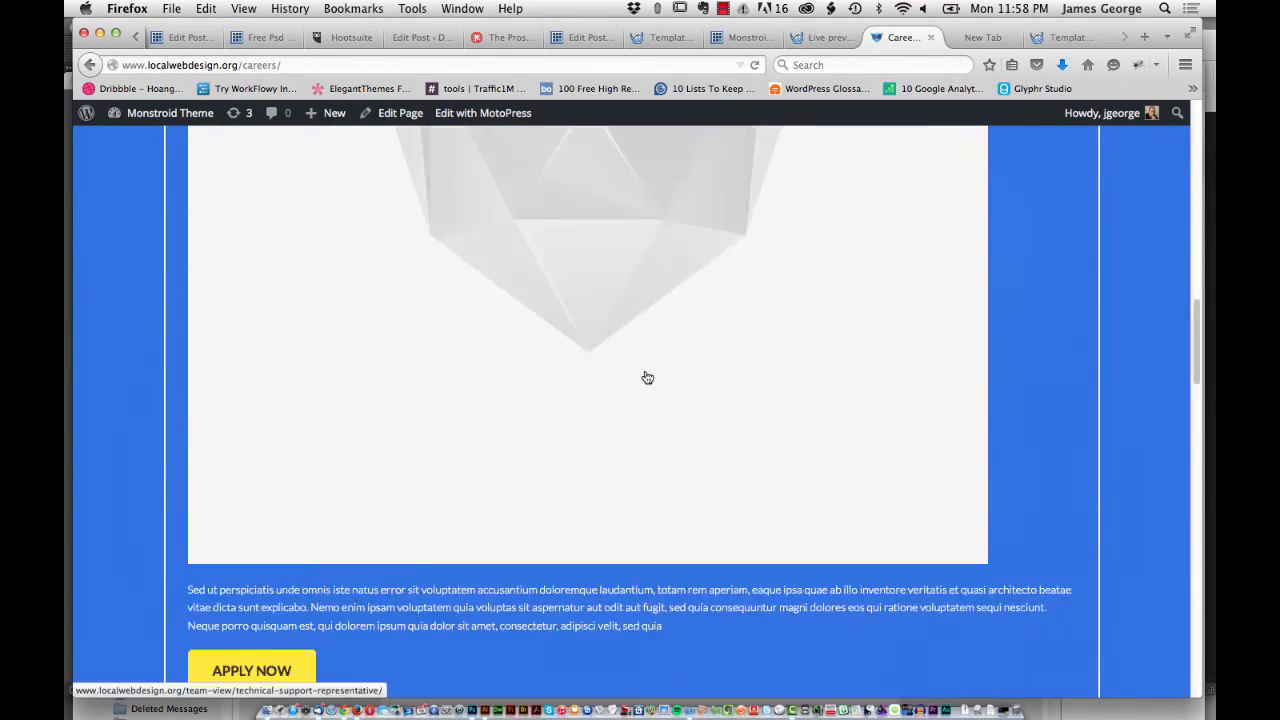
{"action": "scroll", "coordinate": [645, 372], "scroll_direction": "down", "scroll_amount": 3}
{"action": "scroll", "coordinate": [645, 370], "scroll_direction": "up", "scroll_amount": 3}
{"action": "scroll", "coordinate": [908, 350], "scroll_direction": "up", "scroll_amount": 3}
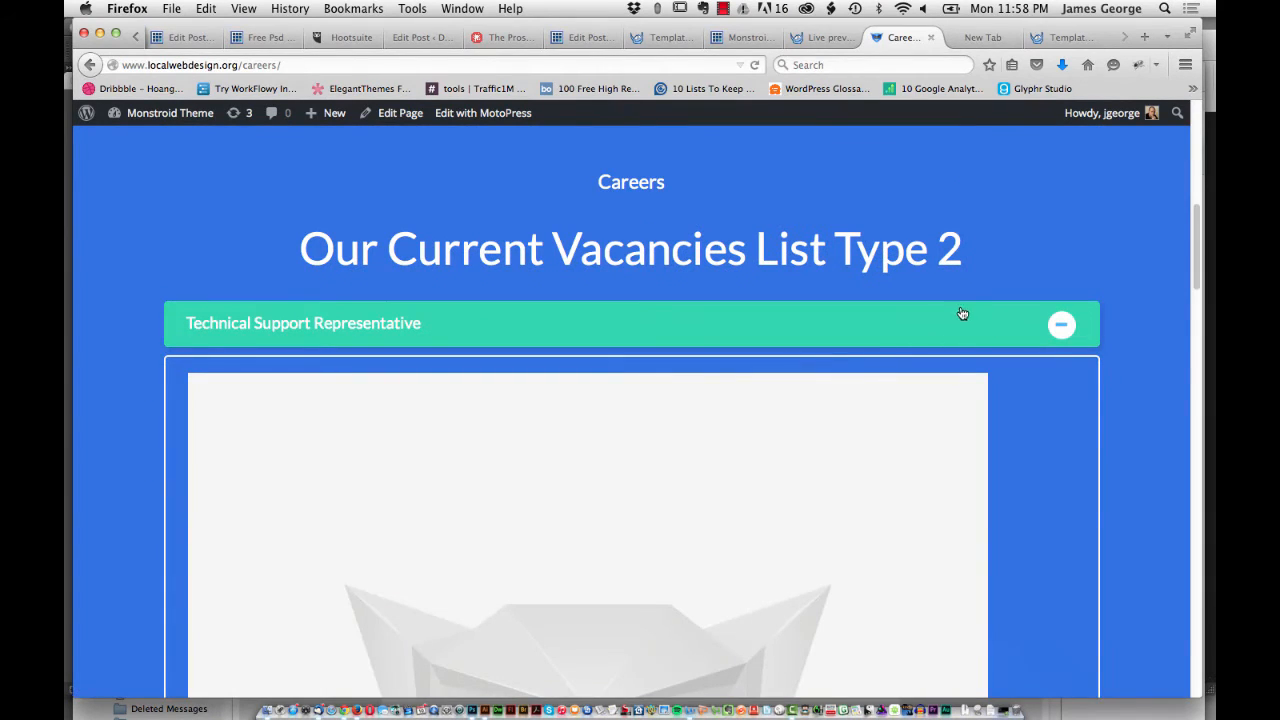
{"action": "left_click", "coordinate": [1022, 323]}
{"action": "scroll", "coordinate": [709, 354], "scroll_direction": "down", "scroll_amount": 1}
{"action": "scroll", "coordinate": [709, 354], "scroll_direction": "down", "scroll_amount": 2}
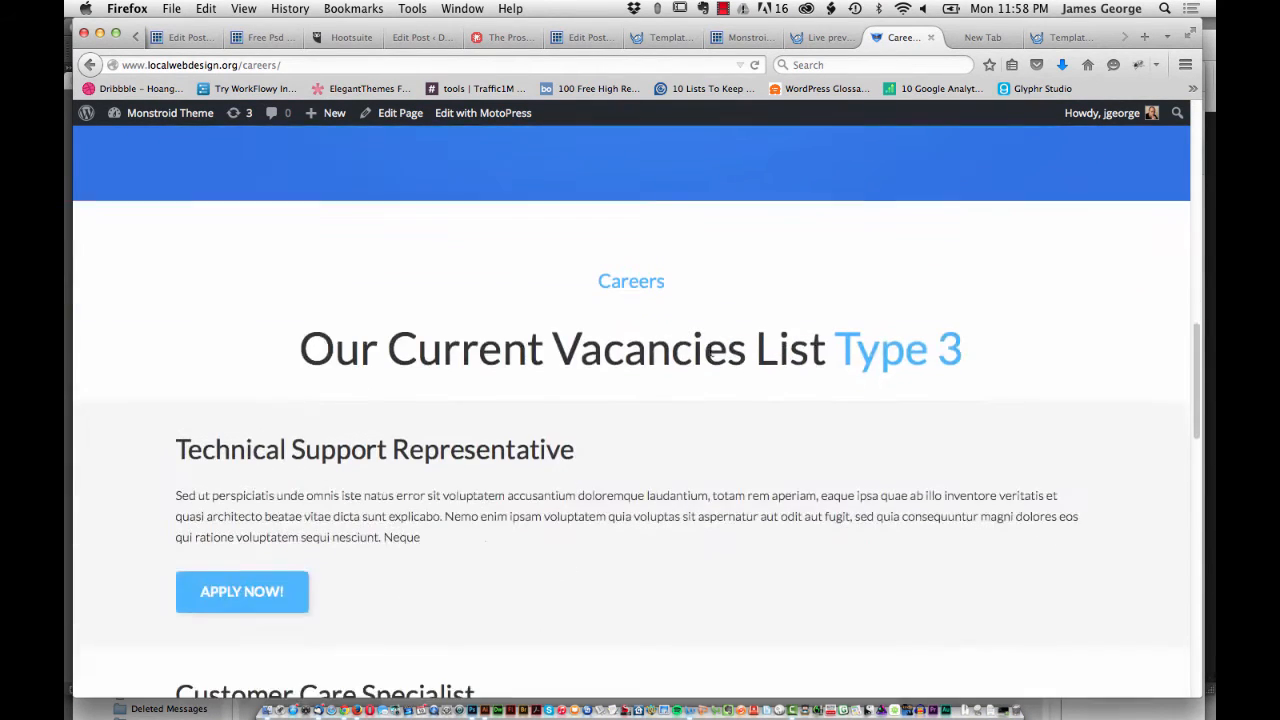
{"action": "scroll", "coordinate": [711, 355], "scroll_direction": "down", "scroll_amount": 3}
{"action": "scroll", "coordinate": [709, 354], "scroll_direction": "down", "scroll_amount": 4}
{"action": "scroll", "coordinate": [709, 354], "scroll_direction": "down", "scroll_amount": 1}
{"action": "scroll", "coordinate": [709, 354], "scroll_direction": "down", "scroll_amount": 2}
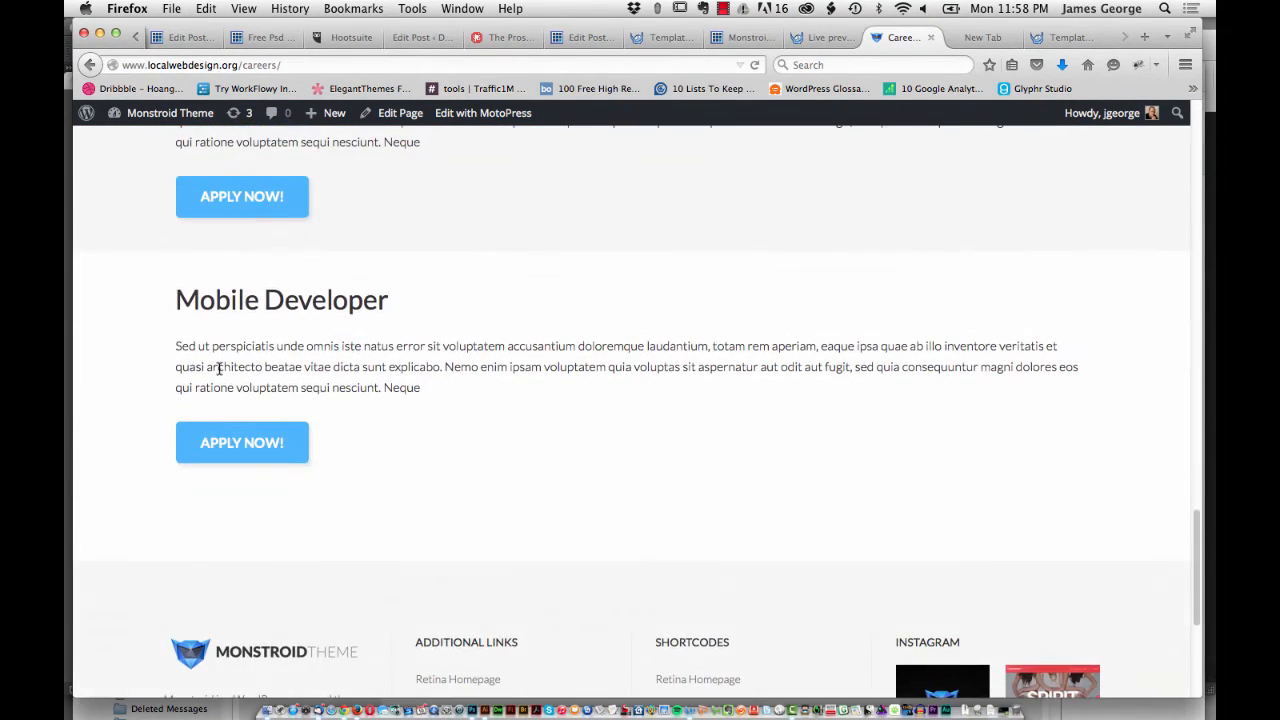
{"action": "scroll", "coordinate": [517, 340], "scroll_direction": "down", "scroll_amount": 2}
{"action": "scroll", "coordinate": [517, 340], "scroll_direction": "down", "scroll_amount": 3}
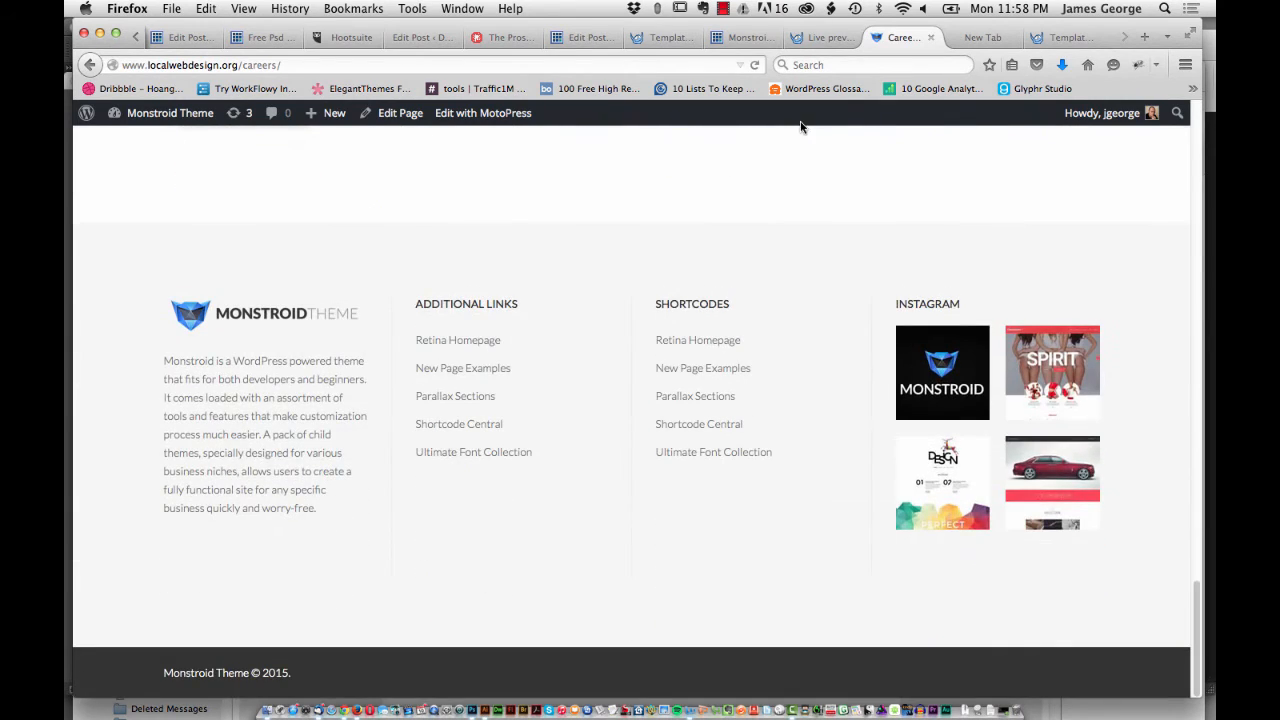
{"action": "scroll", "coordinate": [654, 209], "scroll_direction": "up", "scroll_amount": 10}
{"action": "scroll", "coordinate": [639, 210], "scroll_direction": "up", "scroll_amount": 10}
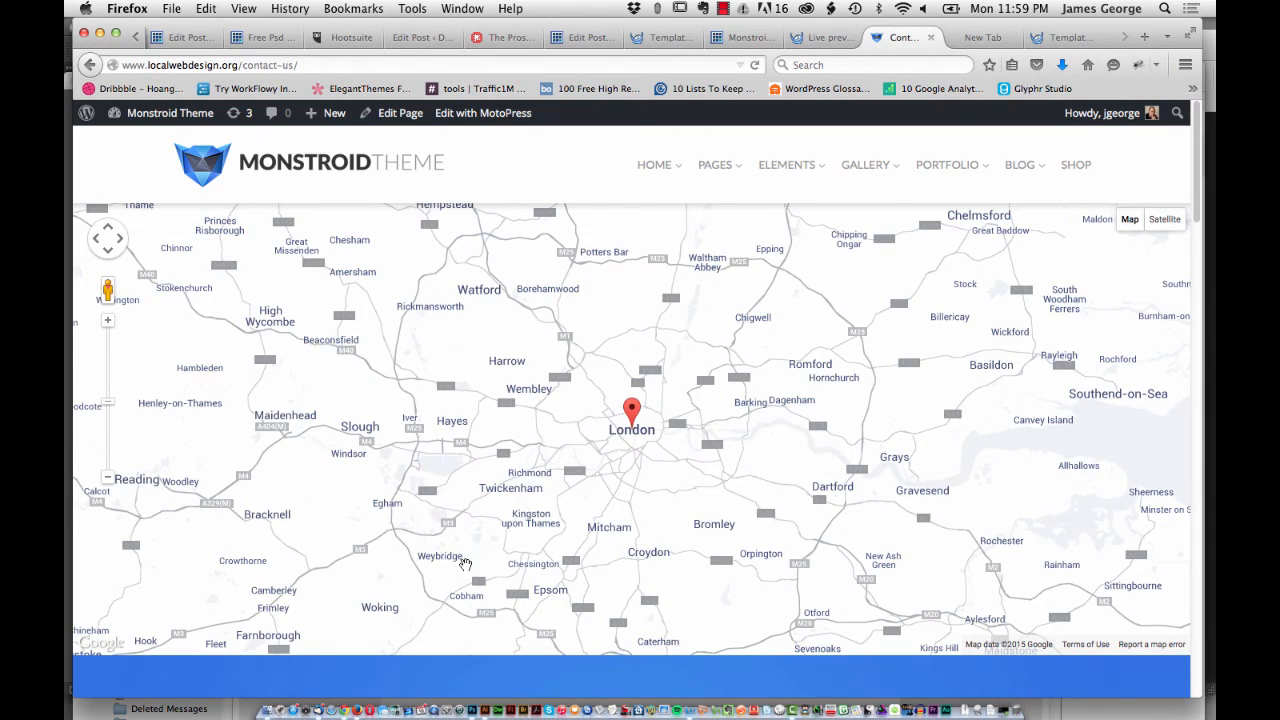
{"action": "mouse_move", "coordinate": [1196, 150]}
{"action": "left_mouse_down"}
{"action": "mouse_move", "coordinate": [1209, 252]}
{"action": "mouse_move", "coordinate": [1195, 326]}
{"action": "mouse_move", "coordinate": [1203, 491]}
{"action": "left_mouse_up"}
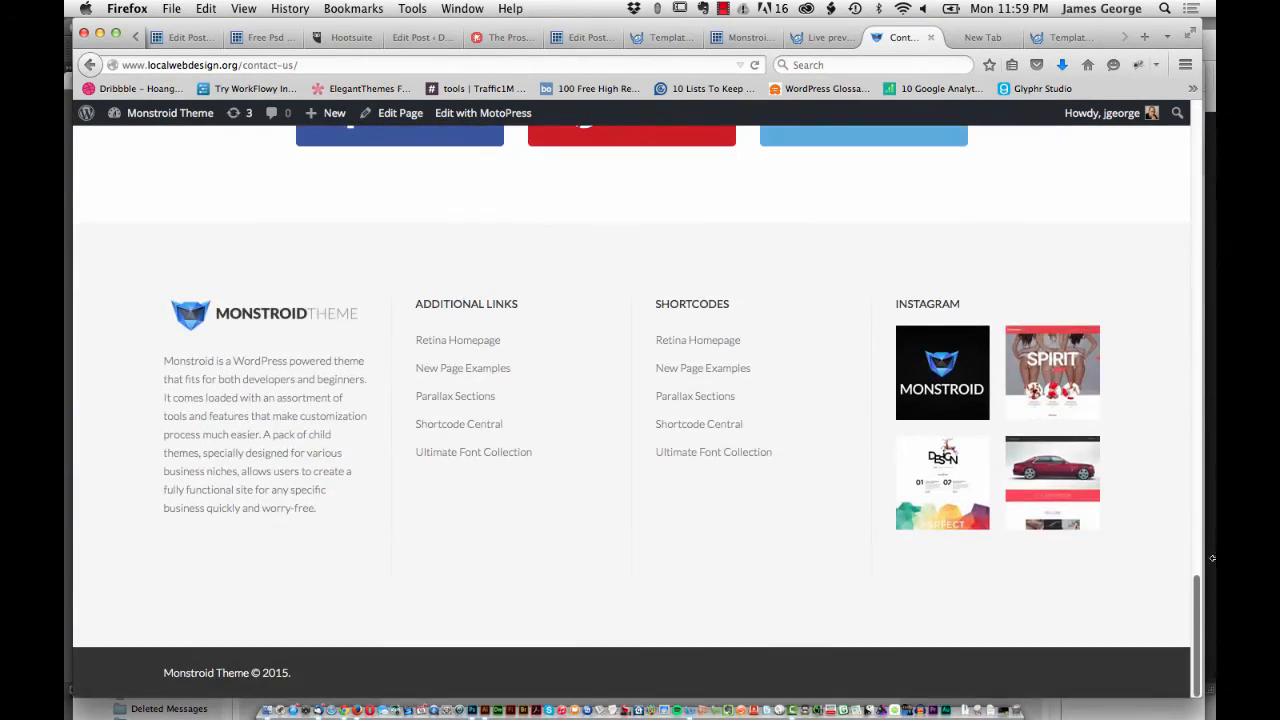
{"action": "left_click_drag", "start_coordinate": [1203, 491], "coordinate": [1188, 64]}
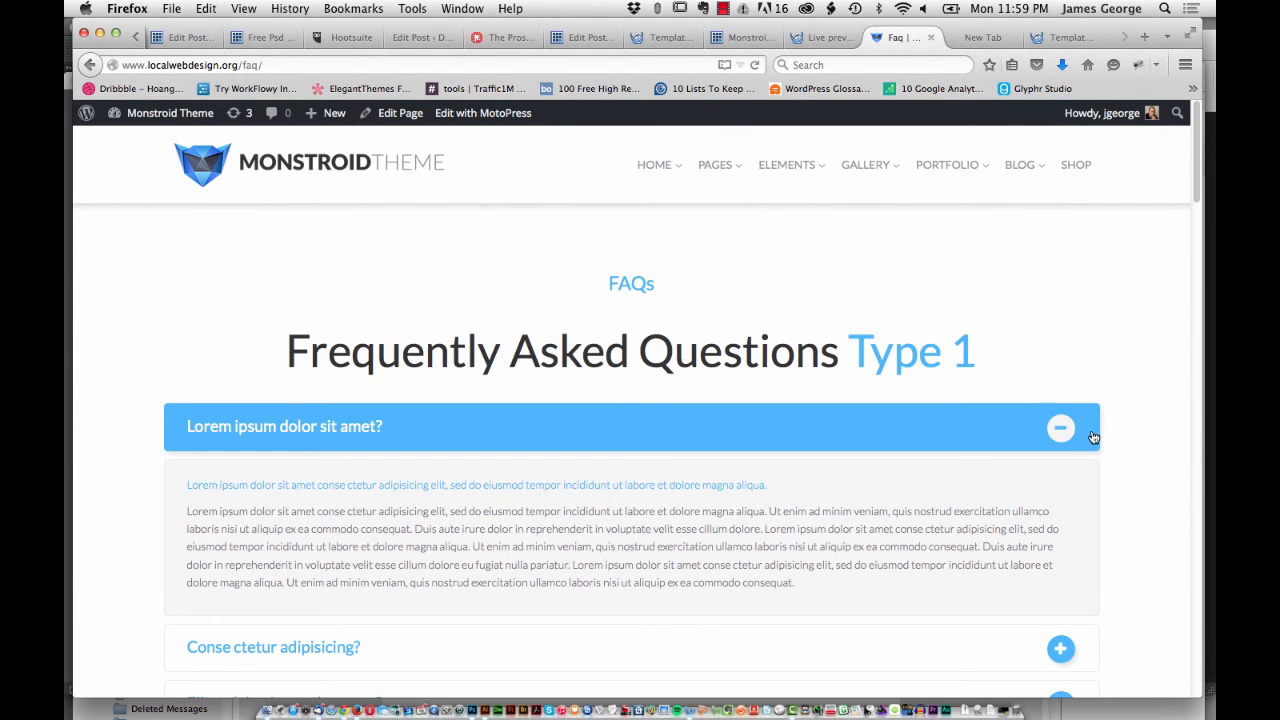
- Collapse the first Type 1 and Type 2 FAQ answers, then review the Pricing page back to its top
{"action": "left_click", "coordinate": [1056, 436]}
{"action": "scroll", "coordinate": [1029, 280], "scroll_direction": "down", "scroll_amount": 3}
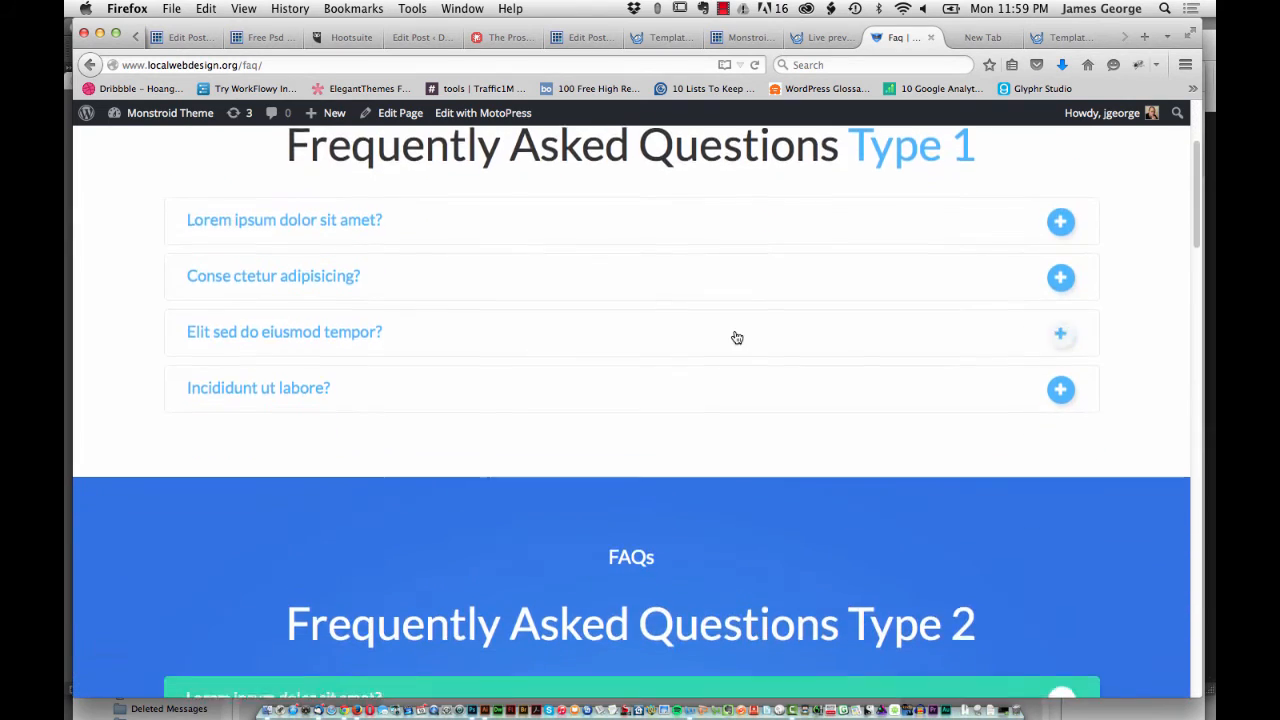
{"action": "scroll", "coordinate": [737, 337], "scroll_direction": "down", "scroll_amount": 7}
{"action": "scroll", "coordinate": [762, 316], "scroll_direction": "down", "scroll_amount": 3}
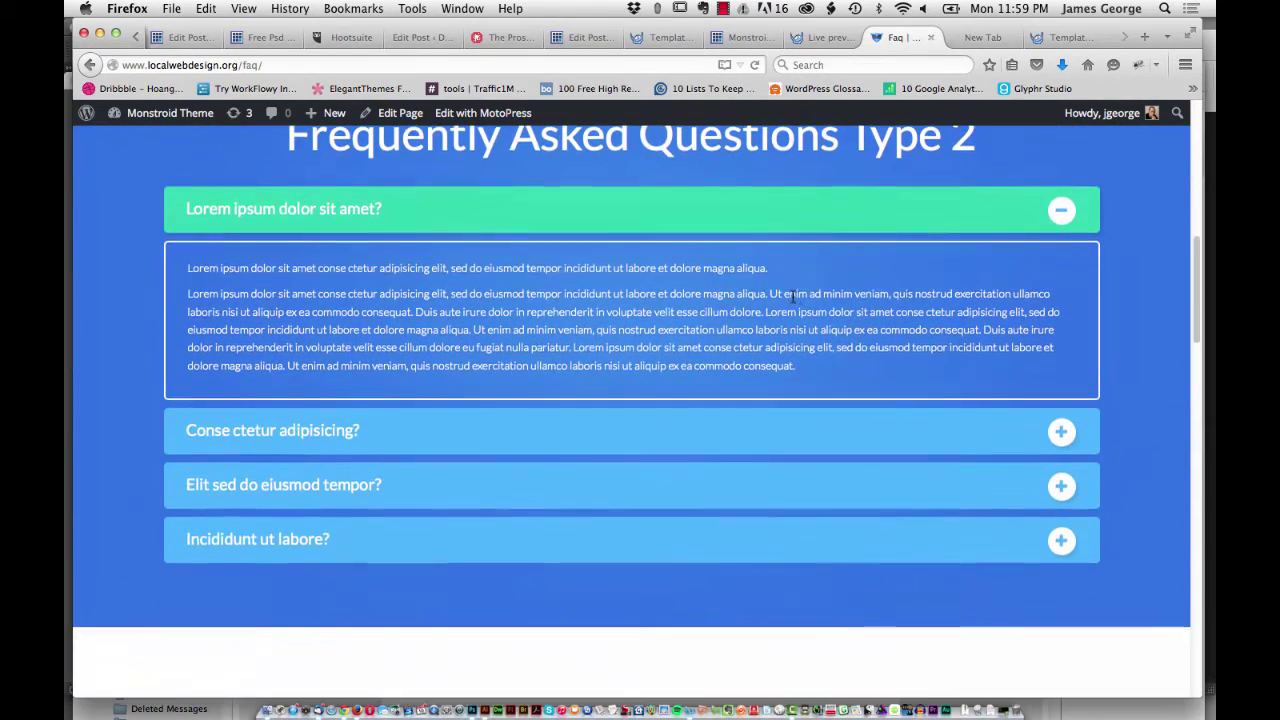
{"action": "left_click", "coordinate": [1066, 211]}
{"action": "scroll", "coordinate": [709, 234], "scroll_direction": "down", "scroll_amount": 3}
{"action": "scroll", "coordinate": [723, 266], "scroll_direction": "down", "scroll_amount": 1}
{"action": "scroll", "coordinate": [960, 343], "scroll_direction": "down", "scroll_amount": 3}
{"action": "scroll", "coordinate": [771, 344], "scroll_direction": "down", "scroll_amount": 3}
{"action": "scroll", "coordinate": [606, 363], "scroll_direction": "down", "scroll_amount": 10}
{"action": "scroll", "coordinate": [706, 303], "scroll_direction": "up", "scroll_amount": 10}
{"action": "scroll", "coordinate": [737, 306], "scroll_direction": "up", "scroll_amount": 15}
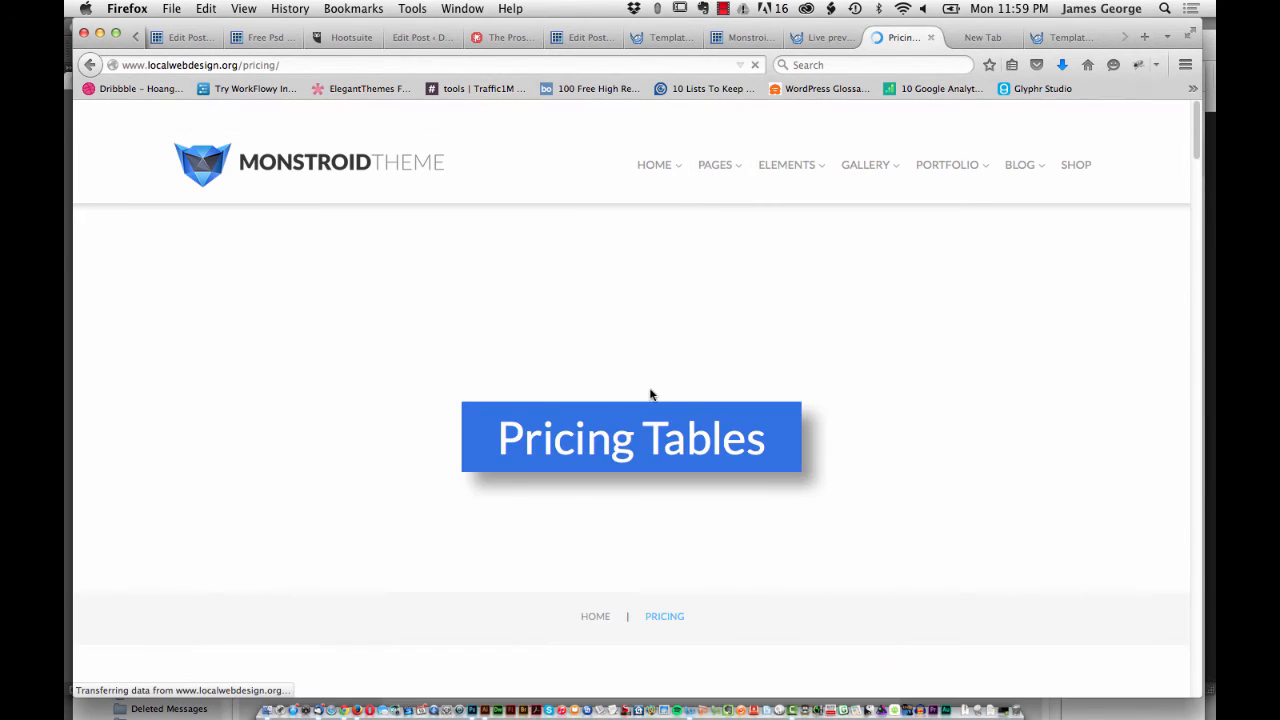
{"action": "scroll", "coordinate": [843, 321], "scroll_direction": "down", "scroll_amount": 3}
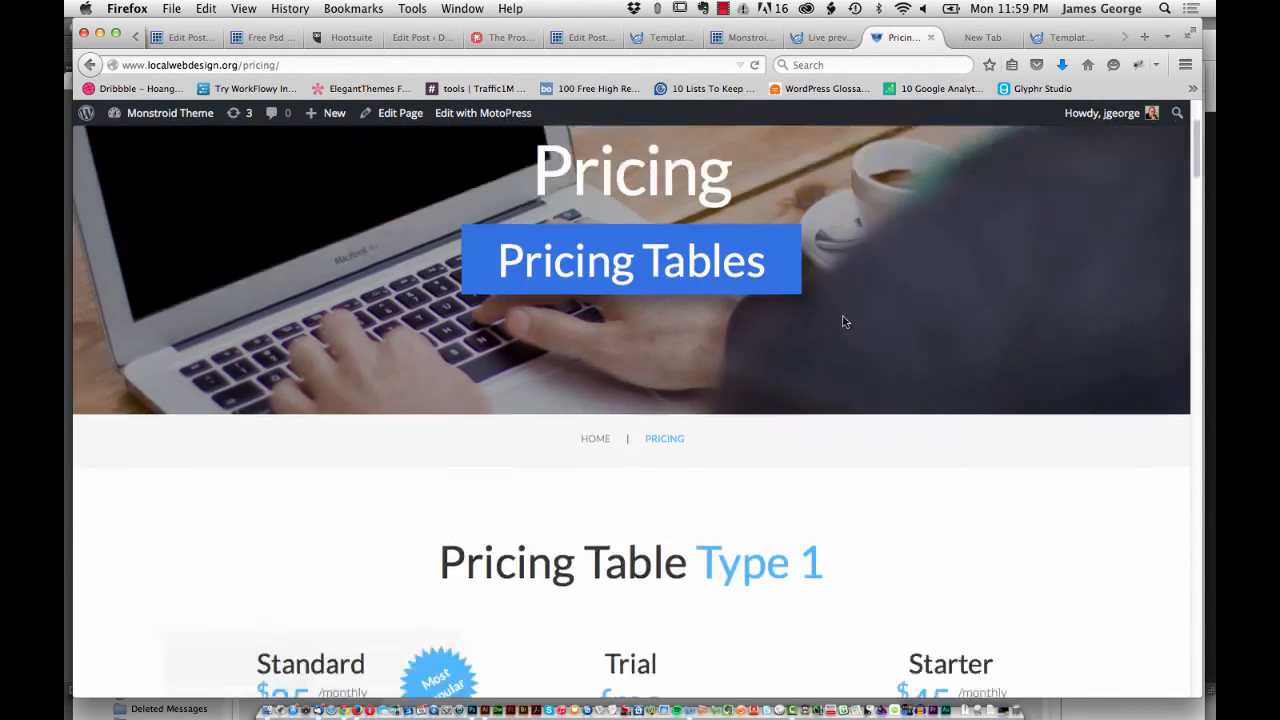
{"action": "scroll", "coordinate": [843, 321], "scroll_direction": "down", "scroll_amount": 5}
{"action": "scroll", "coordinate": [843, 321], "scroll_direction": "down", "scroll_amount": 5}
{"action": "scroll", "coordinate": [843, 321], "scroll_direction": "up", "scroll_amount": 2}
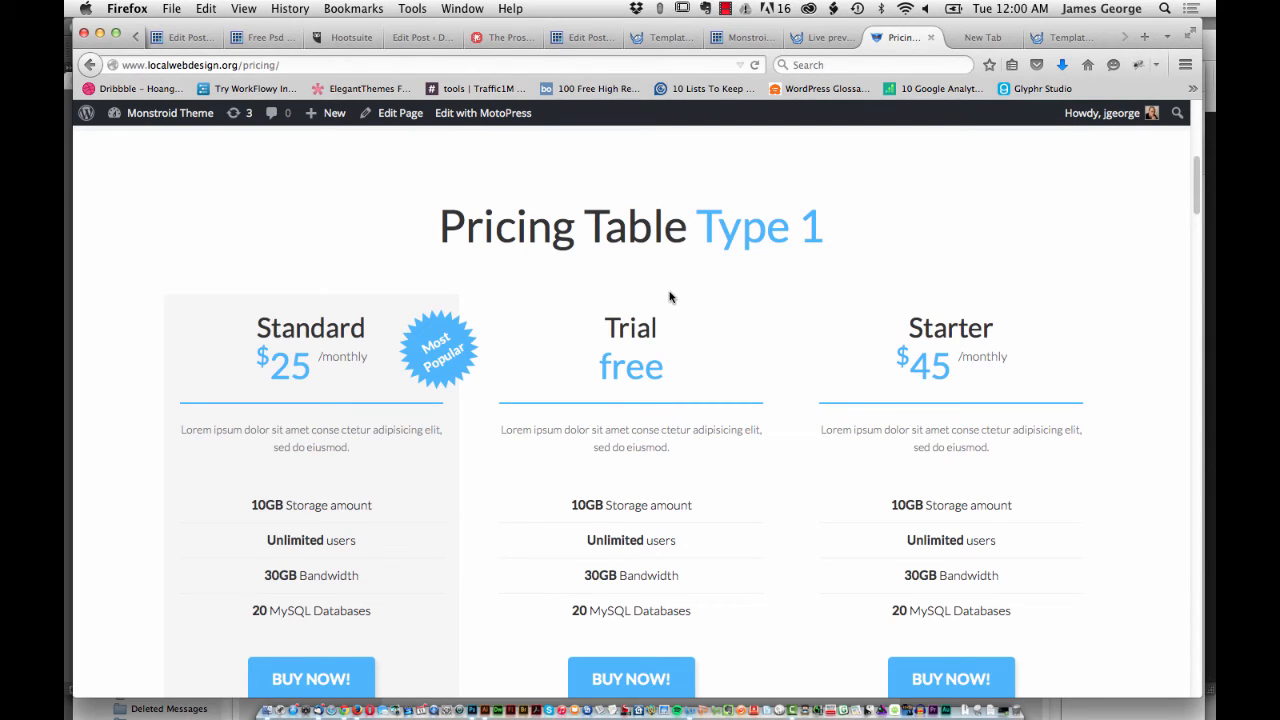
{"action": "scroll", "coordinate": [697, 374], "scroll_direction": "down", "scroll_amount": 1}
{"action": "scroll", "coordinate": [697, 372], "scroll_direction": "down", "scroll_amount": 3}
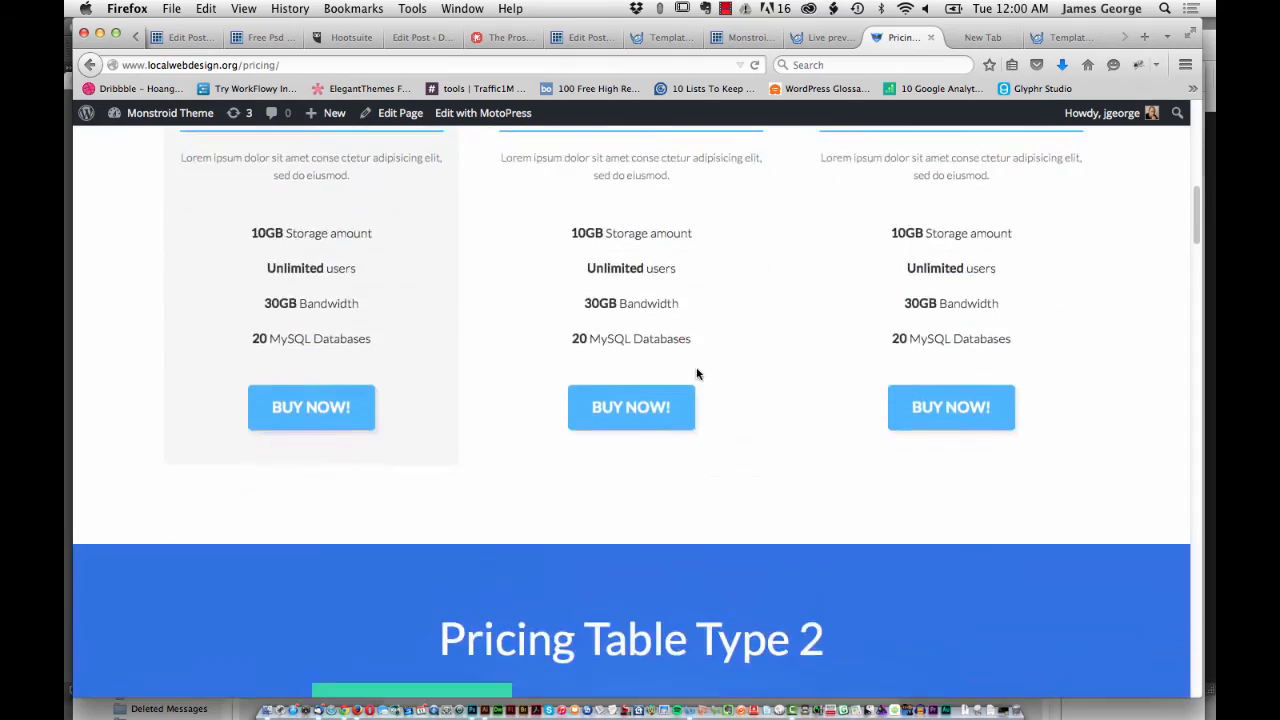
{"action": "scroll", "coordinate": [697, 370], "scroll_direction": "down", "scroll_amount": 3}
{"action": "scroll", "coordinate": [697, 368], "scroll_direction": "down", "scroll_amount": 1}
{"action": "scroll", "coordinate": [697, 368], "scroll_direction": "down", "scroll_amount": 2}
{"action": "scroll", "coordinate": [697, 370], "scroll_direction": "down", "scroll_amount": 5}
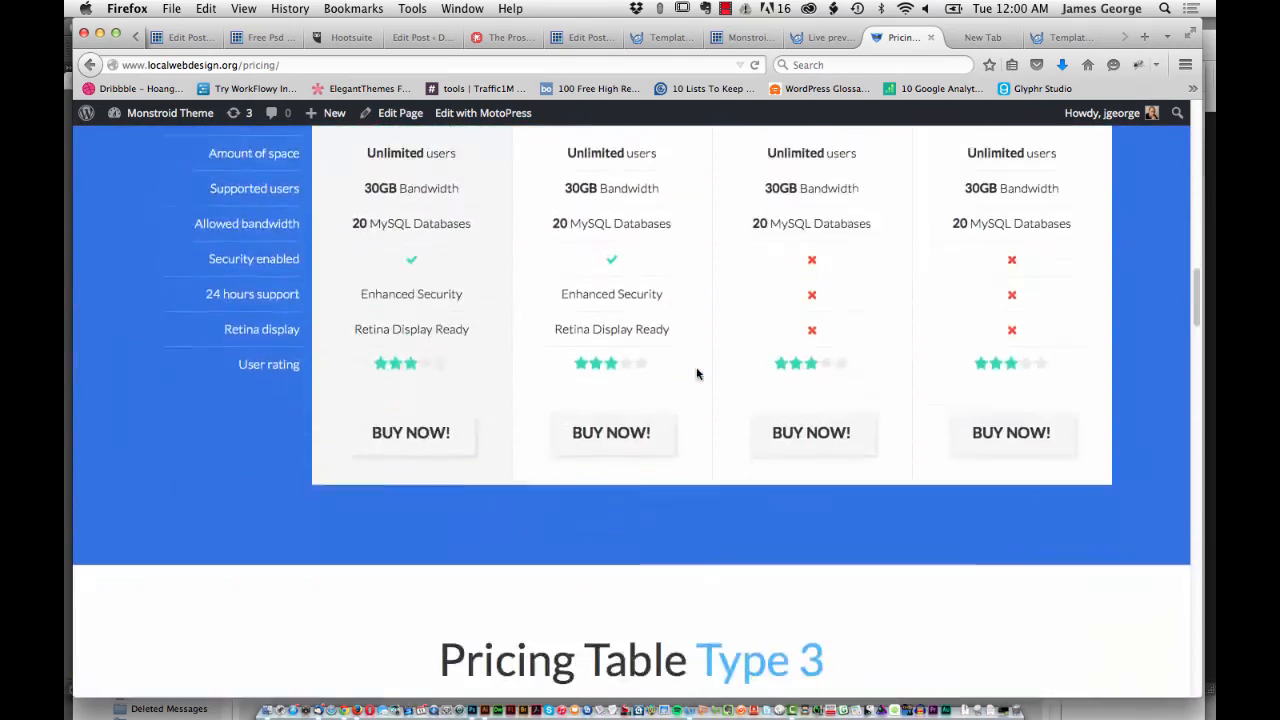
{"action": "scroll", "coordinate": [697, 372], "scroll_direction": "down", "scroll_amount": 5}
{"action": "scroll", "coordinate": [697, 374], "scroll_direction": "down", "scroll_amount": 4}
{"action": "scroll", "coordinate": [697, 374], "scroll_direction": "down", "scroll_amount": 3}
{"action": "scroll", "coordinate": [697, 372], "scroll_direction": "down", "scroll_amount": 5}
{"action": "scroll", "coordinate": [697, 370], "scroll_direction": "down", "scroll_amount": 5}
{"action": "key", "text": "Home"}
{"action": "scroll", "coordinate": [697, 366], "scroll_direction": "down", "scroll_amount": 5}
{"action": "scroll", "coordinate": [698, 366], "scroll_direction": "down", "scroll_amount": 5}
{"action": "scroll", "coordinate": [699, 365], "scroll_direction": "down", "scroll_amount": 4}
{"action": "scroll", "coordinate": [701, 364], "scroll_direction": "down", "scroll_amount": 3}
{"action": "scroll", "coordinate": [701, 366], "scroll_direction": "down", "scroll_amount": 2}
{"action": "scroll", "coordinate": [702, 367], "scroll_direction": "down", "scroll_amount": 5}
{"action": "scroll", "coordinate": [702, 368], "scroll_direction": "down", "scroll_amount": 4}
{"action": "scroll", "coordinate": [703, 369], "scroll_direction": "down", "scroll_amount": 3}
{"action": "scroll", "coordinate": [703, 369], "scroll_direction": "down", "scroll_amount": 4}
{"action": "scroll", "coordinate": [703, 368], "scroll_direction": "down", "scroll_amount": 5}
{"action": "scroll", "coordinate": [702, 366], "scroll_direction": "down", "scroll_amount": 5}
{"action": "scroll", "coordinate": [702, 363], "scroll_direction": "down", "scroll_amount": 4}
{"action": "scroll", "coordinate": [702, 362], "scroll_direction": "down", "scroll_amount": 2}
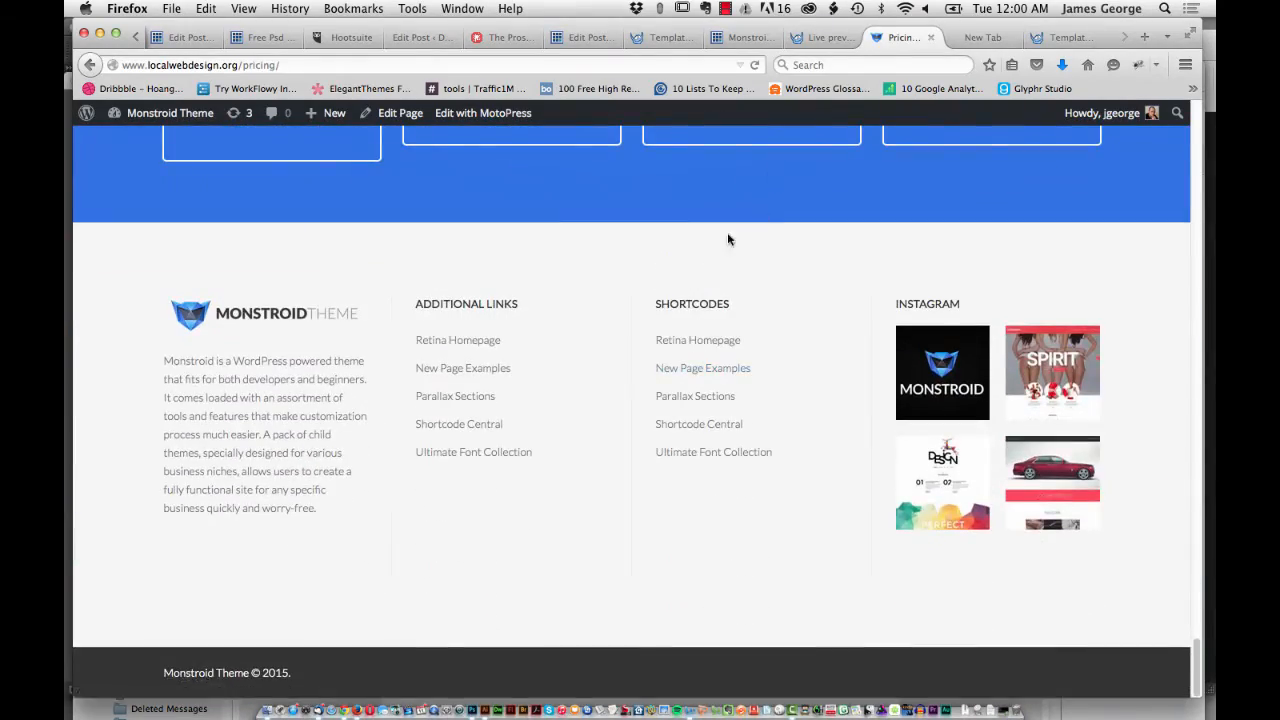
{"action": "scroll", "coordinate": [727, 238], "scroll_direction": "up", "scroll_amount": 10}
{"action": "scroll", "coordinate": [727, 238], "scroll_direction": "up", "scroll_amount": 10}
{"action": "scroll", "coordinate": [727, 238], "scroll_direction": "up", "scroll_amount": 10}
{"action": "scroll", "coordinate": [727, 238], "scroll_direction": "up", "scroll_amount": 10}
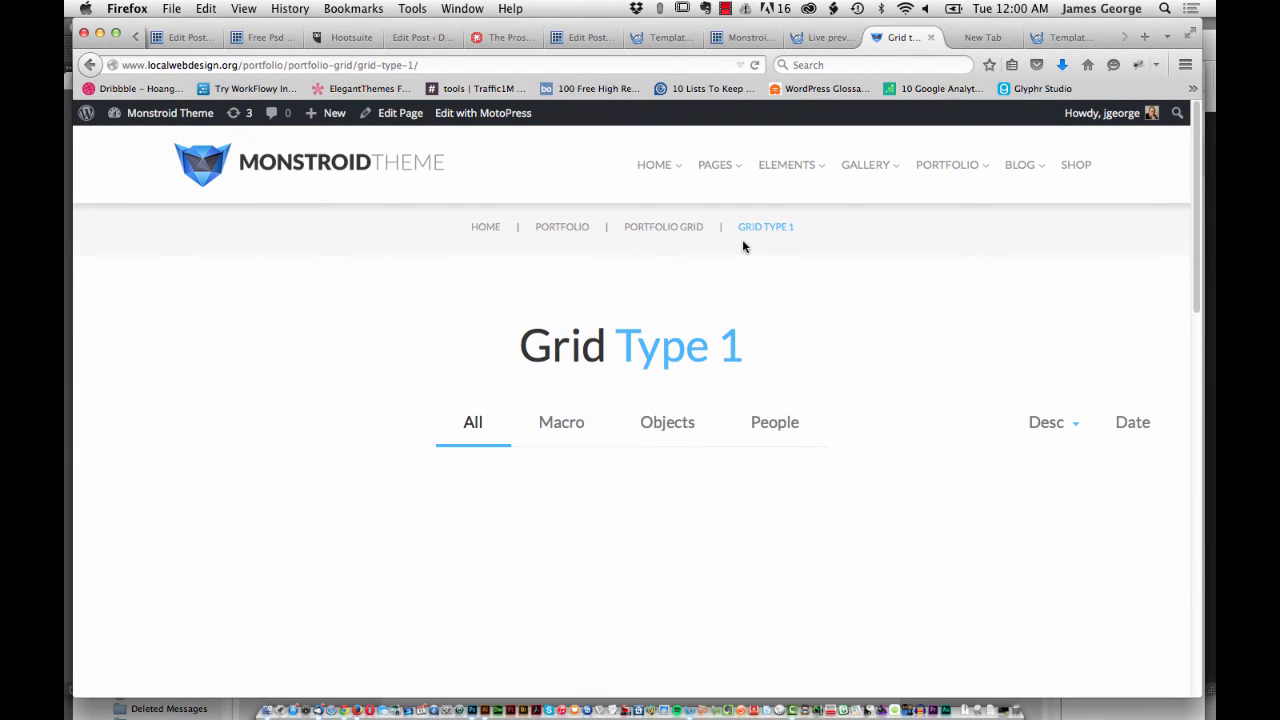
{"action": "scroll", "coordinate": [839, 237], "scroll_direction": "down", "scroll_amount": 2}
{"action": "scroll", "coordinate": [839, 237], "scroll_direction": "down", "scroll_amount": 4}
{"action": "scroll", "coordinate": [839, 237], "scroll_direction": "down", "scroll_amount": 3}
{"action": "scroll", "coordinate": [839, 237], "scroll_direction": "down", "scroll_amount": 5}
{"action": "scroll", "coordinate": [839, 237], "scroll_direction": "down", "scroll_amount": 8}
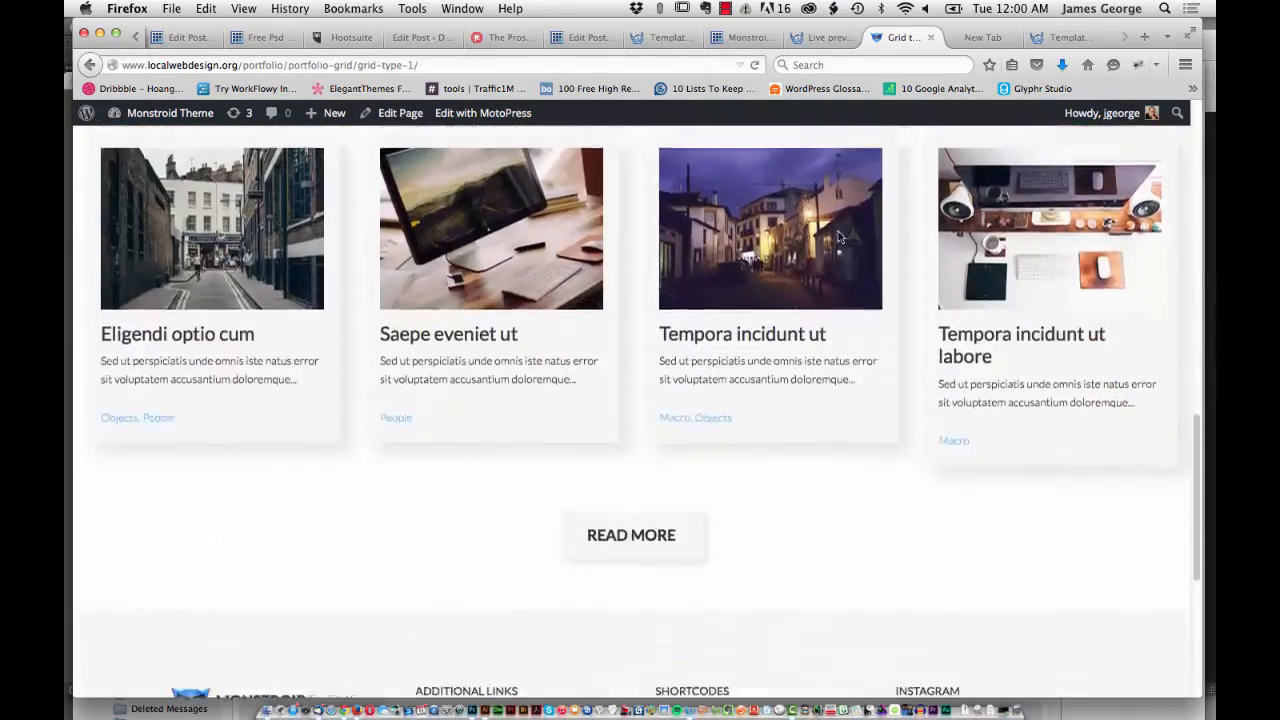
{"action": "scroll", "coordinate": [839, 237], "scroll_direction": "down", "scroll_amount": 3}
{"action": "scroll", "coordinate": [839, 237], "scroll_direction": "down", "scroll_amount": 4}
{"action": "scroll", "coordinate": [839, 237], "scroll_direction": "up", "scroll_amount": 8}
{"action": "scroll", "coordinate": [839, 237], "scroll_direction": "up", "scroll_amount": 5}
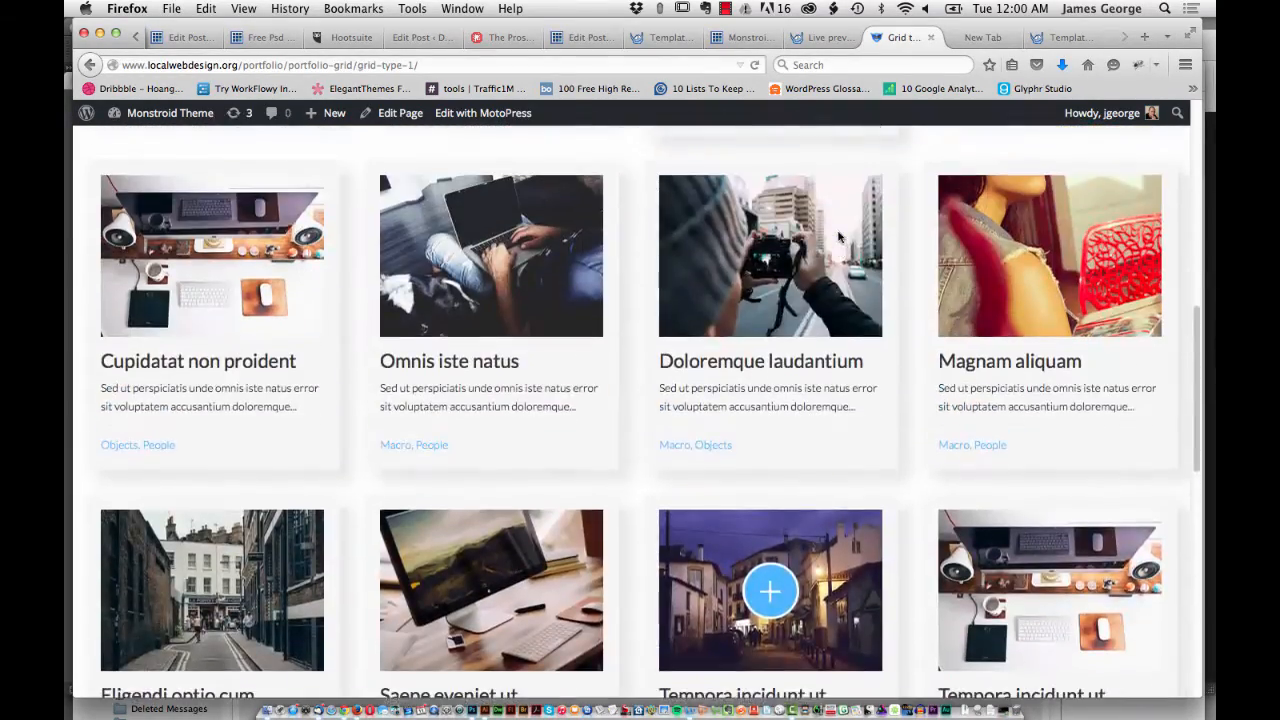
{"action": "scroll", "coordinate": [839, 237], "scroll_direction": "up", "scroll_amount": 5}
{"action": "scroll", "coordinate": [839, 237], "scroll_direction": "up", "scroll_amount": 4}
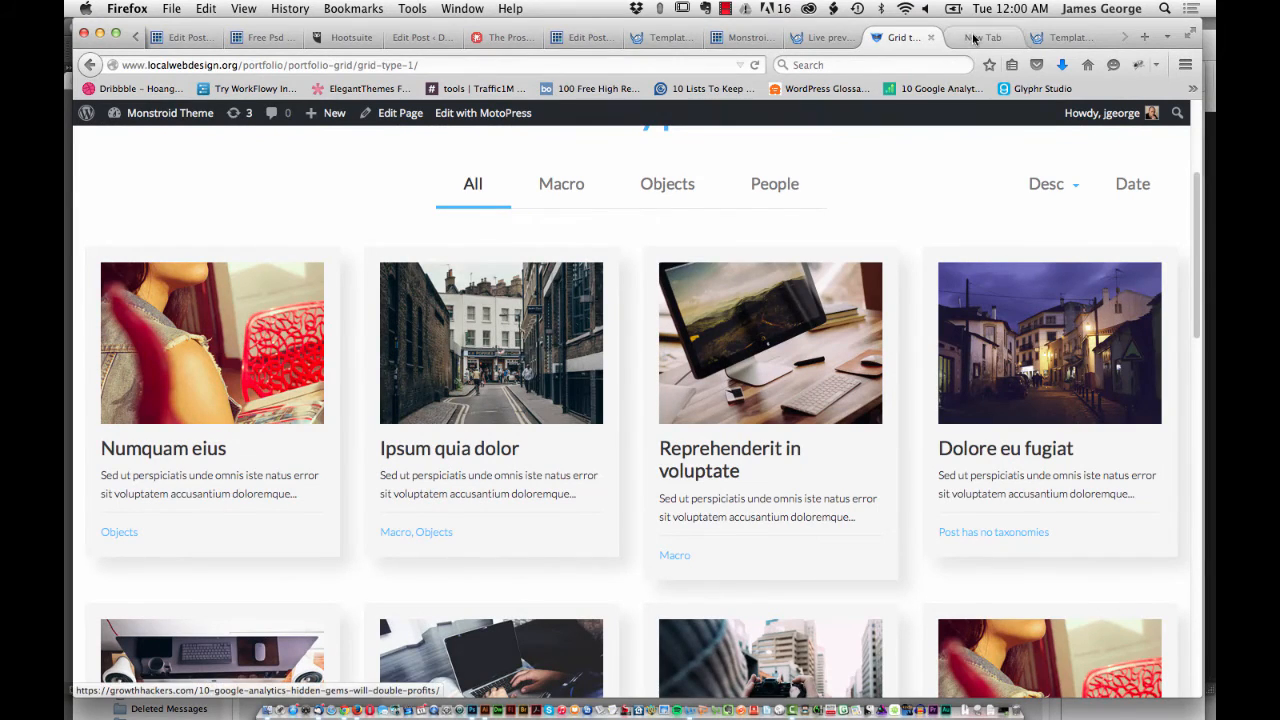
{"action": "scroll", "coordinate": [843, 166], "scroll_direction": "up", "scroll_amount": 4}
{"action": "scroll", "coordinate": [894, 189], "scroll_direction": "up", "scroll_amount": 1}
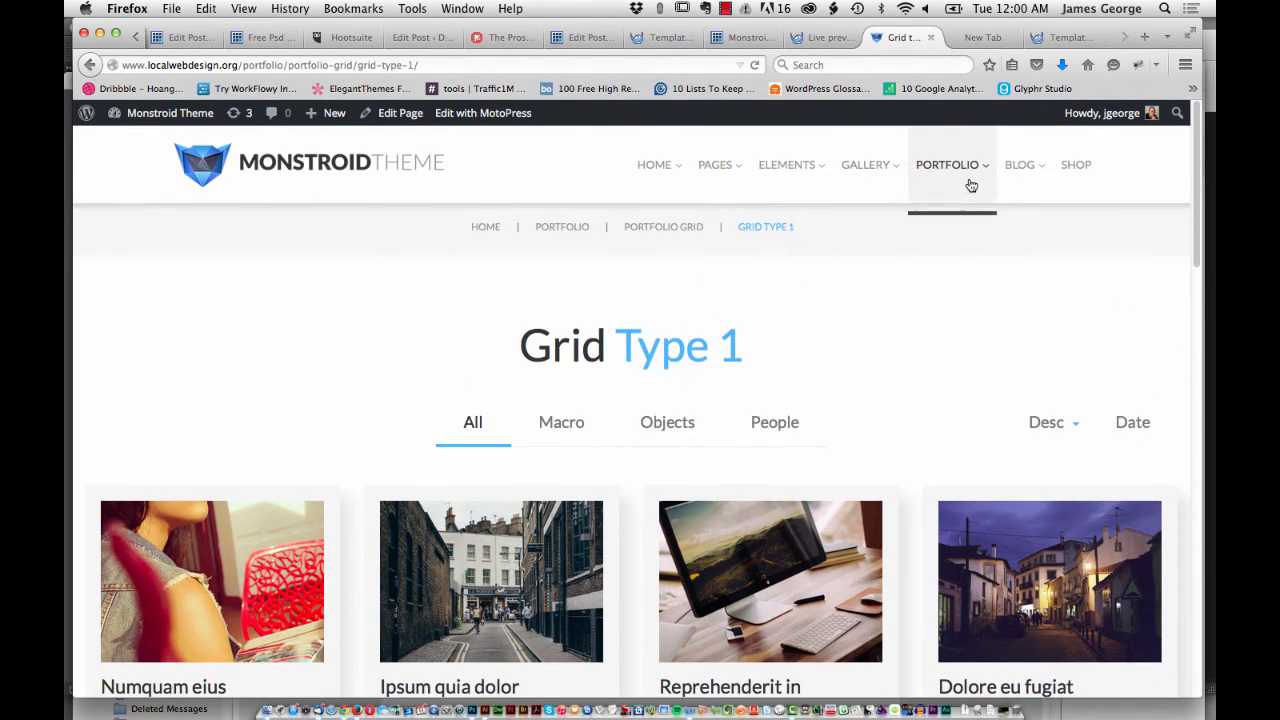
- Filter the Grid Type 1 portfolio to show only Macro items
{"action": "left_click", "coordinate": [562, 436]}
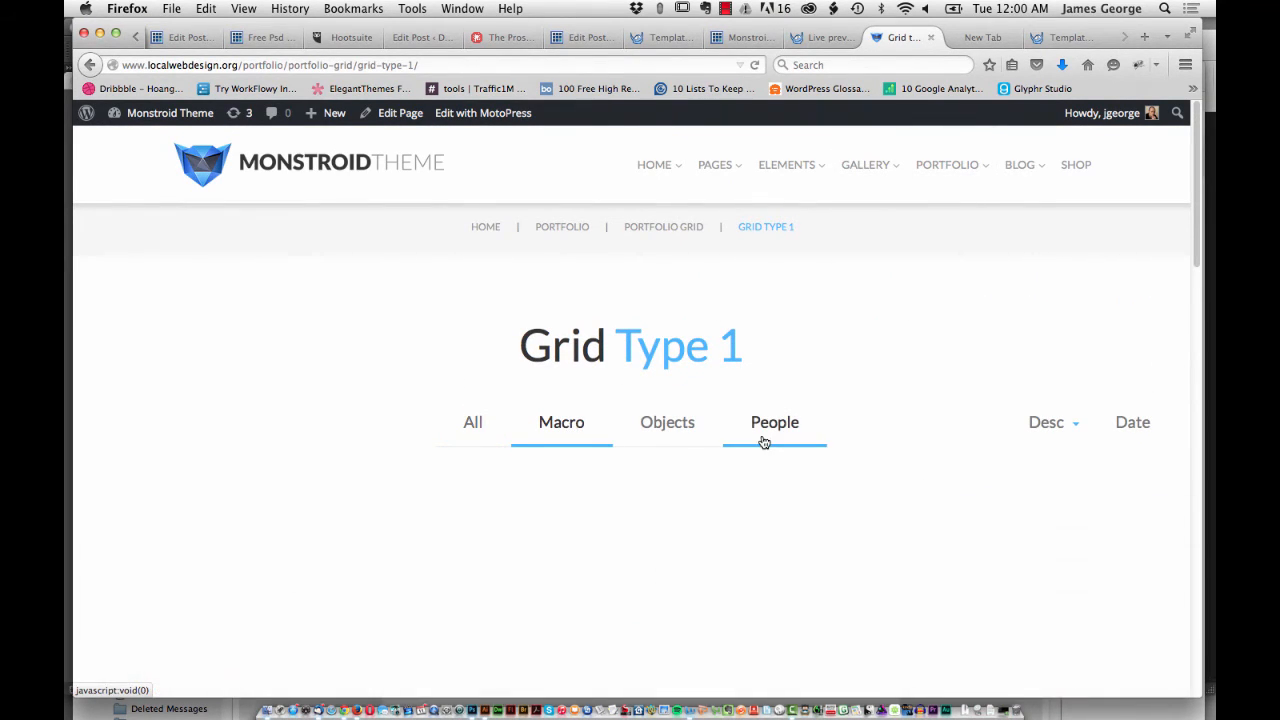
{"action": "scroll", "coordinate": [729, 349], "scroll_direction": "down", "scroll_amount": 2}
{"action": "scroll", "coordinate": [729, 349], "scroll_direction": "down", "scroll_amount": 4}
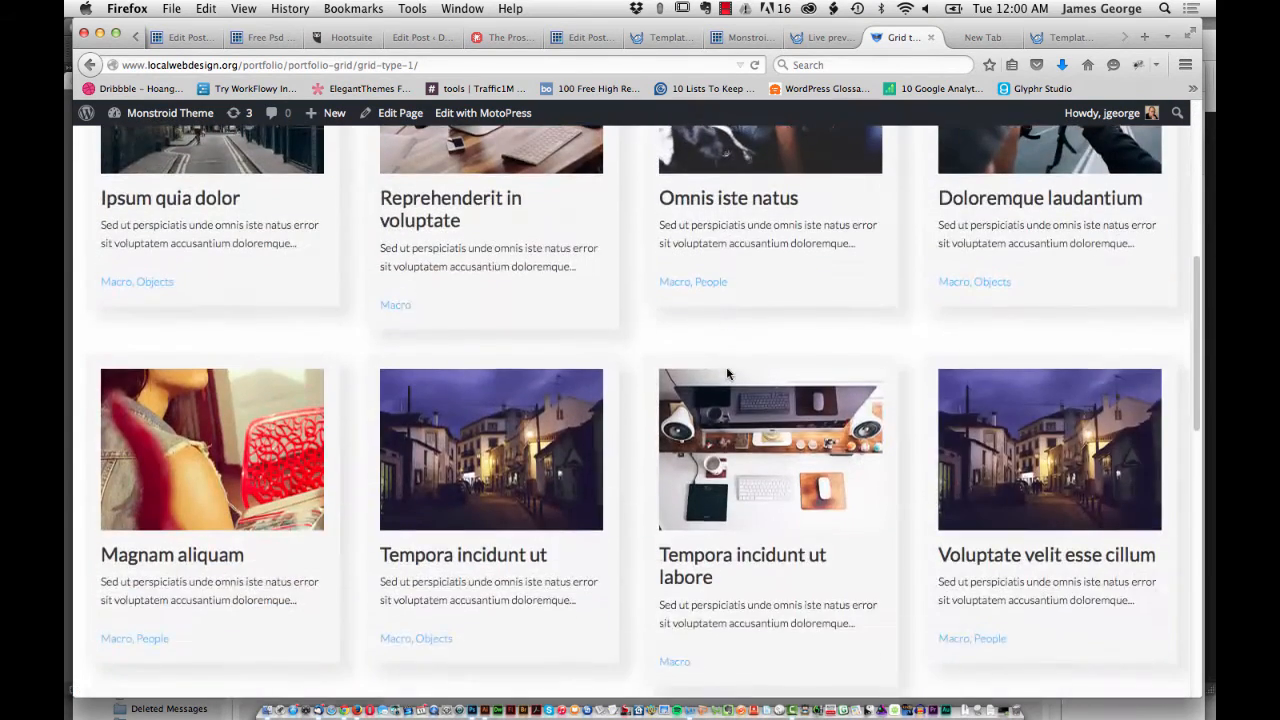
{"action": "scroll", "coordinate": [727, 369], "scroll_direction": "up", "scroll_amount": 6}
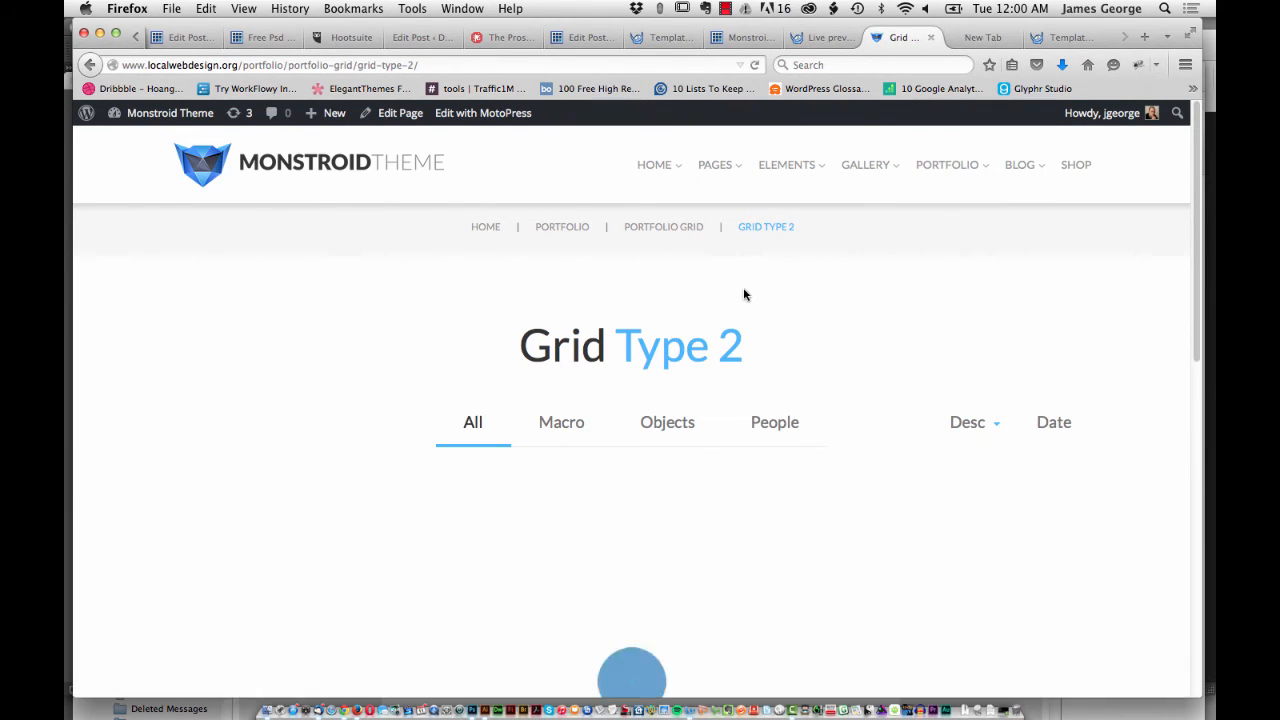
{"action": "scroll", "coordinate": [743, 293], "scroll_direction": "down", "scroll_amount": 2}
{"action": "scroll", "coordinate": [743, 293], "scroll_direction": "down", "scroll_amount": 2}
{"action": "scroll", "coordinate": [743, 293], "scroll_direction": "down", "scroll_amount": 2}
{"action": "scroll", "coordinate": [743, 293], "scroll_direction": "down", "scroll_amount": 6}
{"action": "scroll", "coordinate": [743, 293], "scroll_direction": "up", "scroll_amount": 2}
{"action": "scroll", "coordinate": [743, 293], "scroll_direction": "up", "scroll_amount": 10}
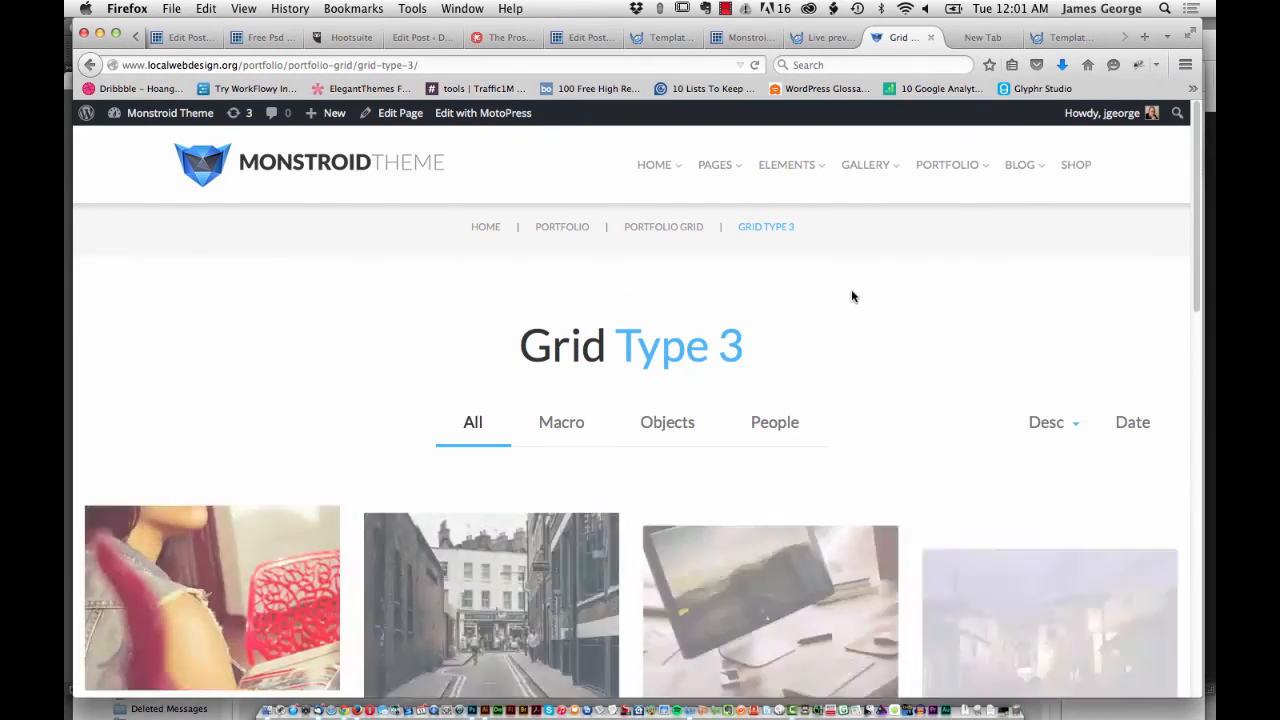
{"action": "scroll", "coordinate": [851, 293], "scroll_direction": "down", "scroll_amount": 5}
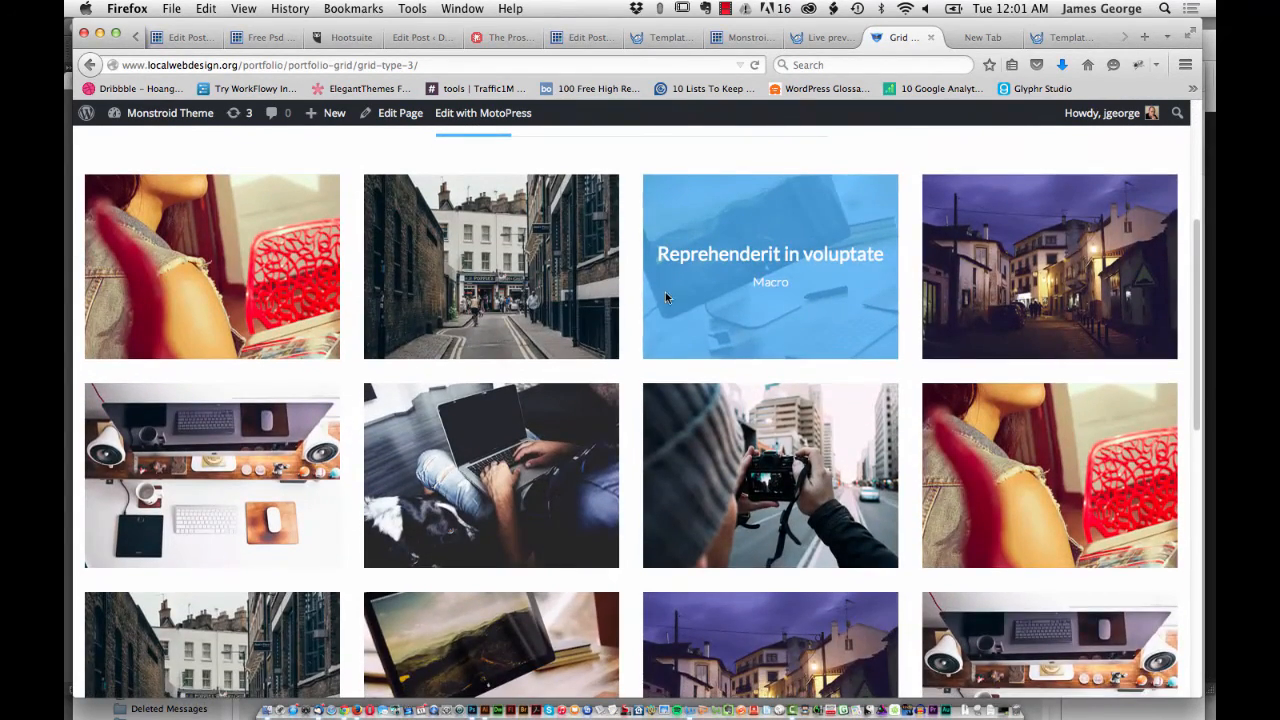
{"action": "scroll", "coordinate": [591, 199], "scroll_direction": "up", "scroll_amount": 3}
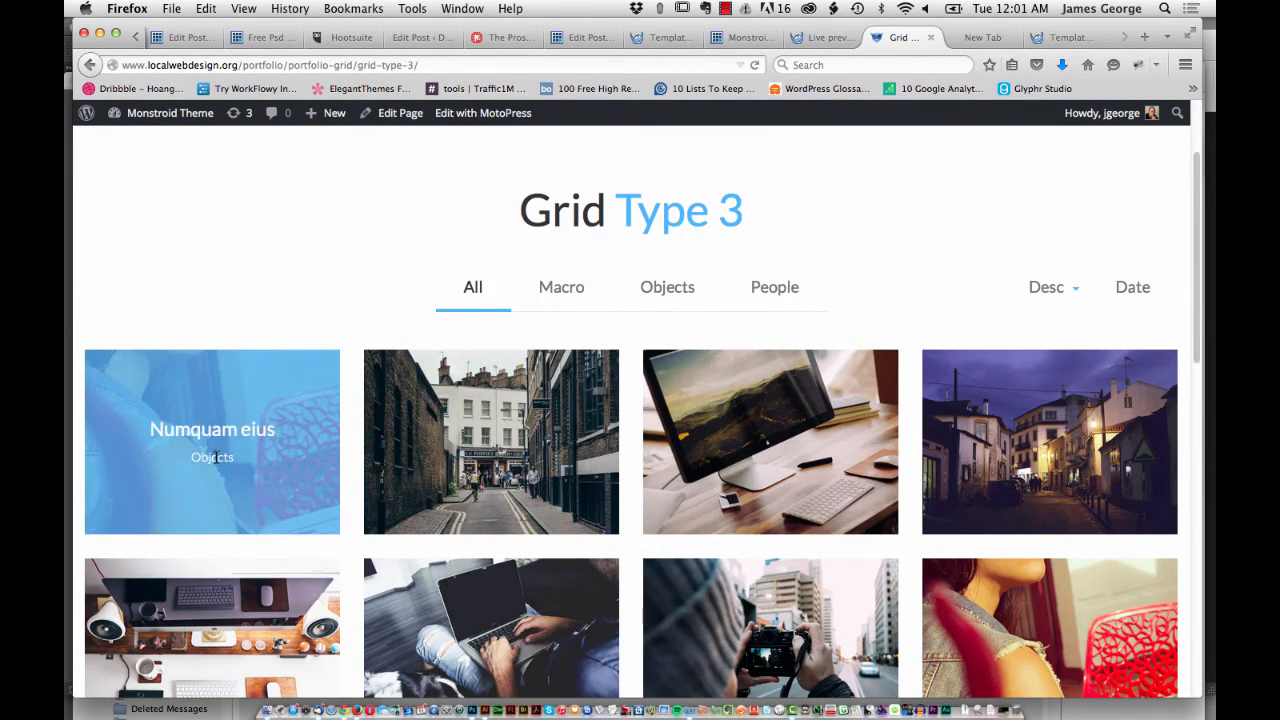
{"action": "scroll", "coordinate": [788, 445], "scroll_direction": "down", "scroll_amount": 10}
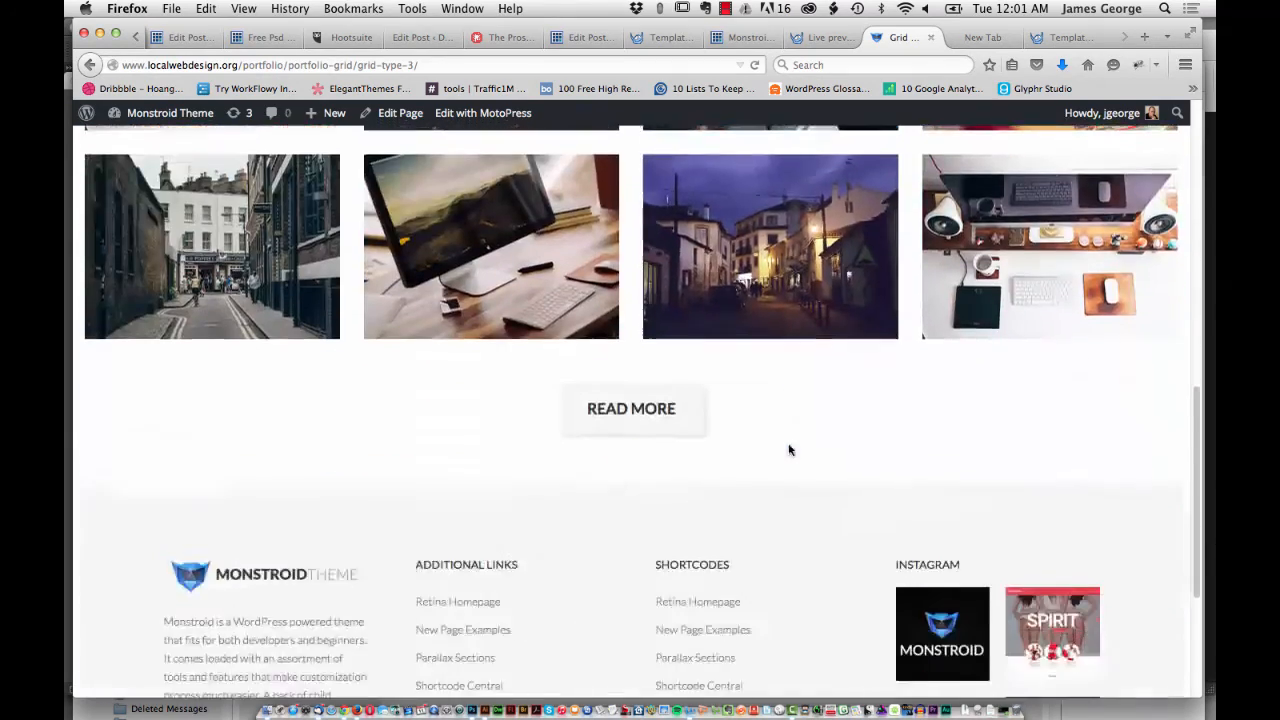
{"action": "scroll", "coordinate": [661, 465], "scroll_direction": "up", "scroll_amount": 10}
{"action": "scroll", "coordinate": [733, 459], "scroll_direction": "up", "scroll_amount": 5}
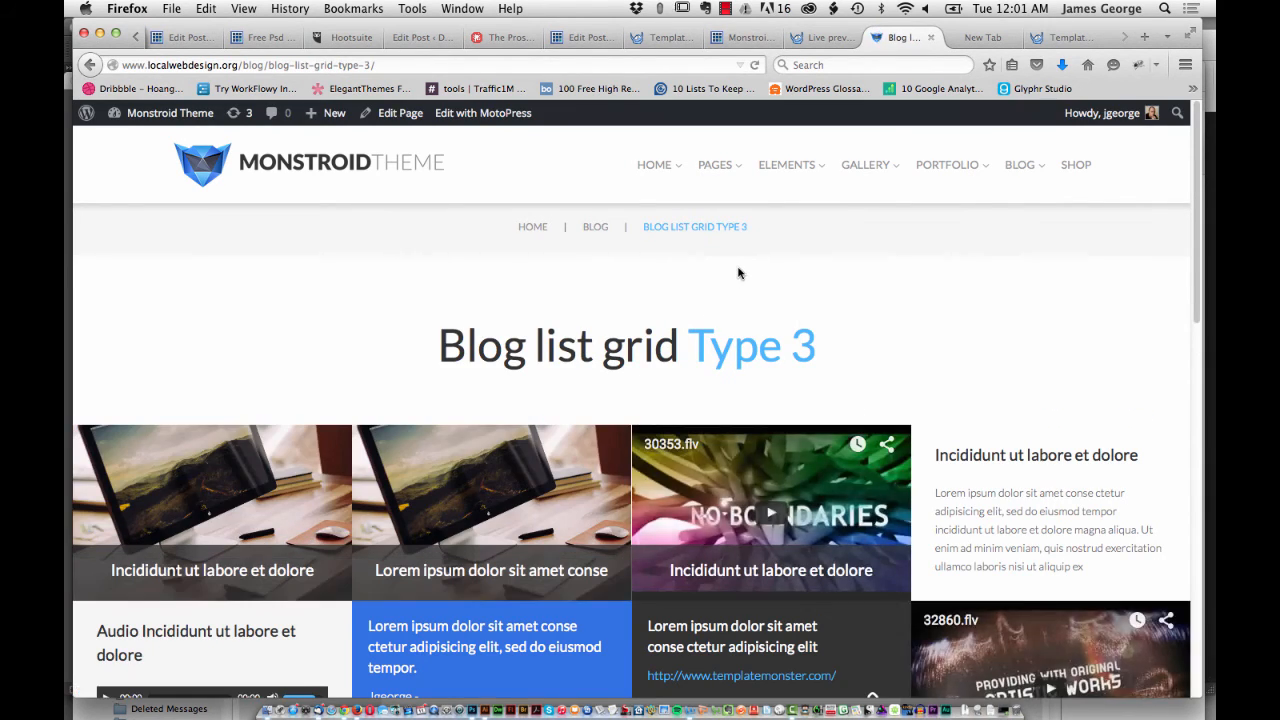
{"action": "scroll", "coordinate": [734, 273], "scroll_direction": "down", "scroll_amount": 5}
{"action": "scroll", "coordinate": [735, 274], "scroll_direction": "down", "scroll_amount": 3}
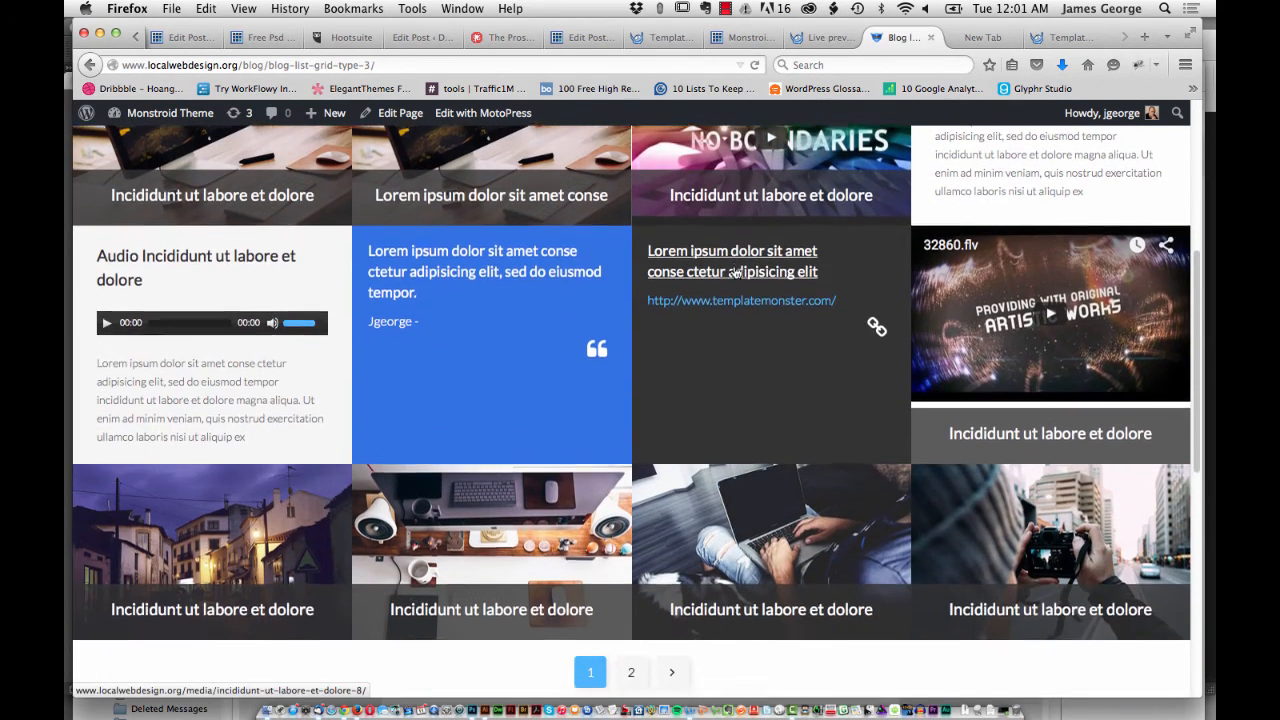
{"action": "scroll", "coordinate": [640, 420], "scroll_direction": "down", "scroll_amount": 5}
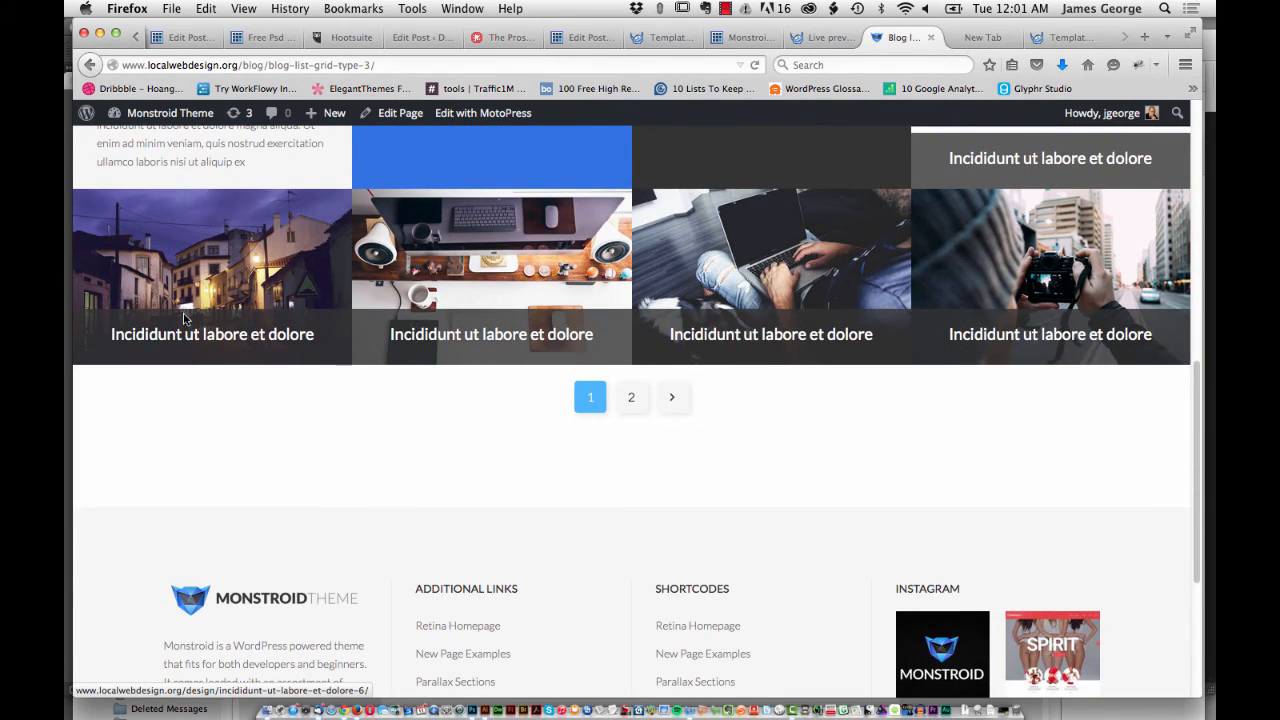
{"action": "scroll", "coordinate": [312, 300], "scroll_direction": "up", "scroll_amount": 4}
{"action": "scroll", "coordinate": [309, 360], "scroll_direction": "up", "scroll_amount": 3}
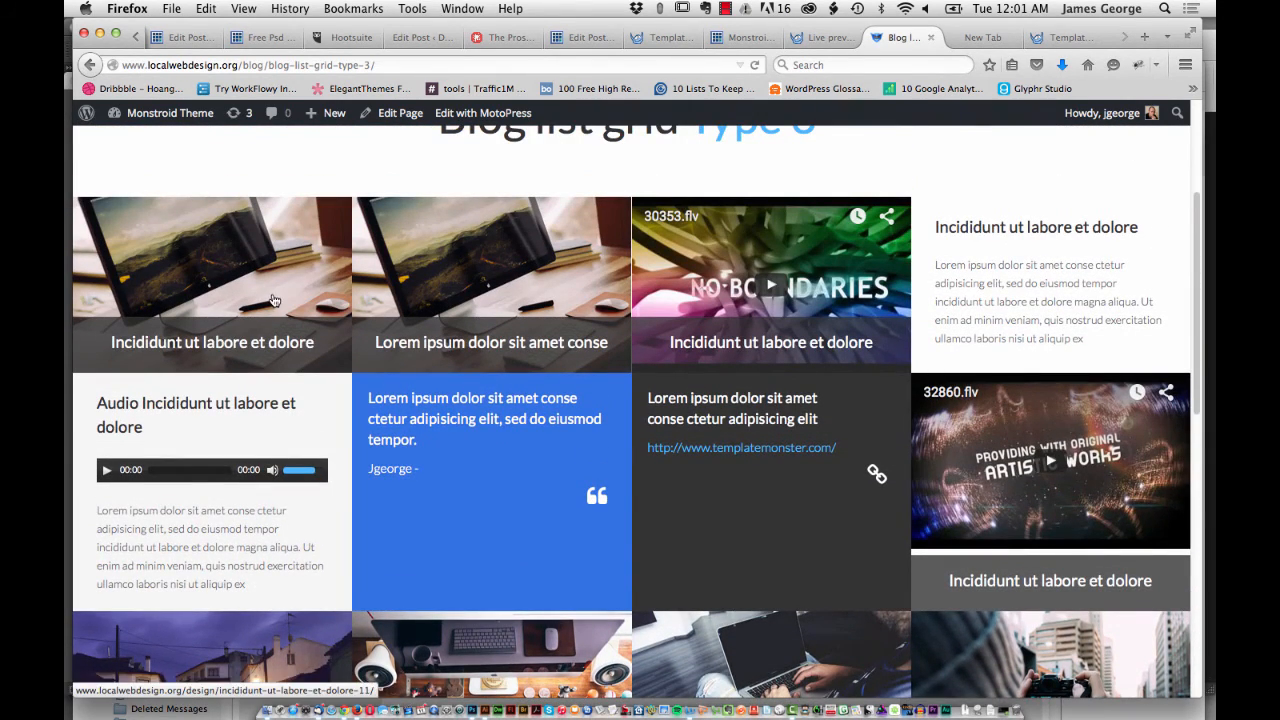
{"action": "scroll", "coordinate": [273, 298], "scroll_direction": "up", "scroll_amount": 3}
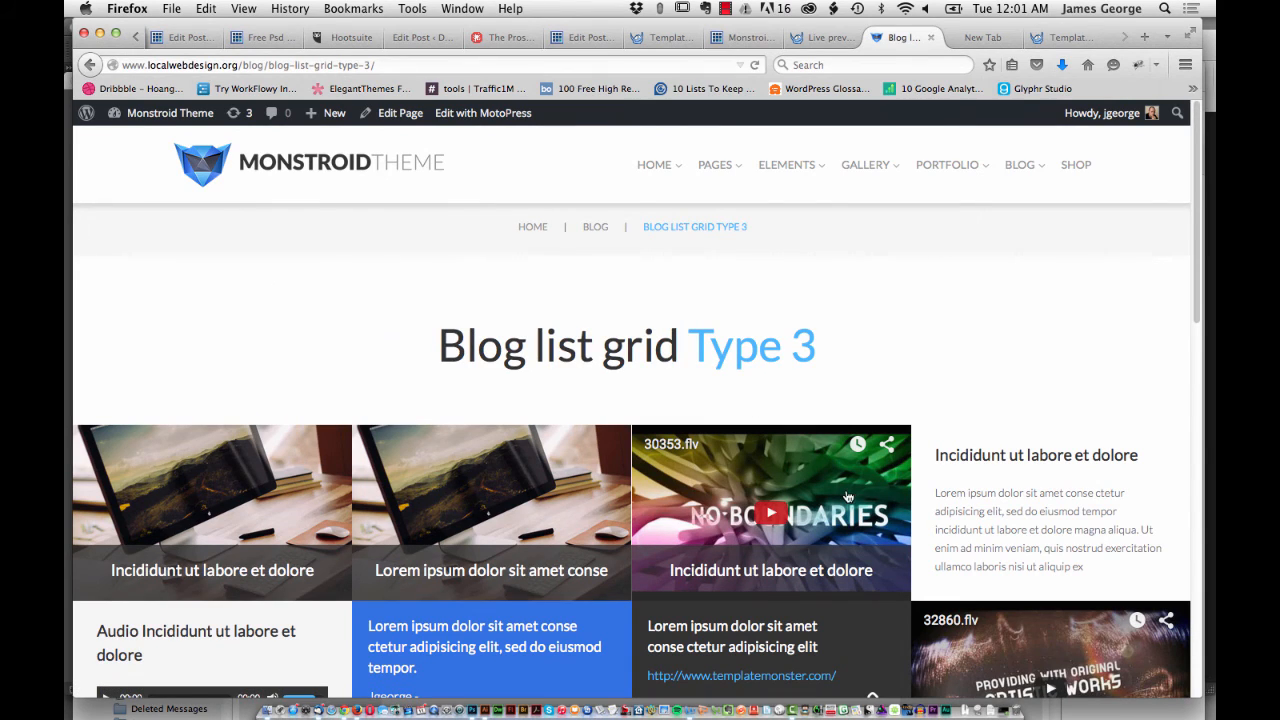
{"action": "mouse_move", "coordinate": [1020, 165]}
{"action": "mouse_move", "coordinate": [977, 276]}
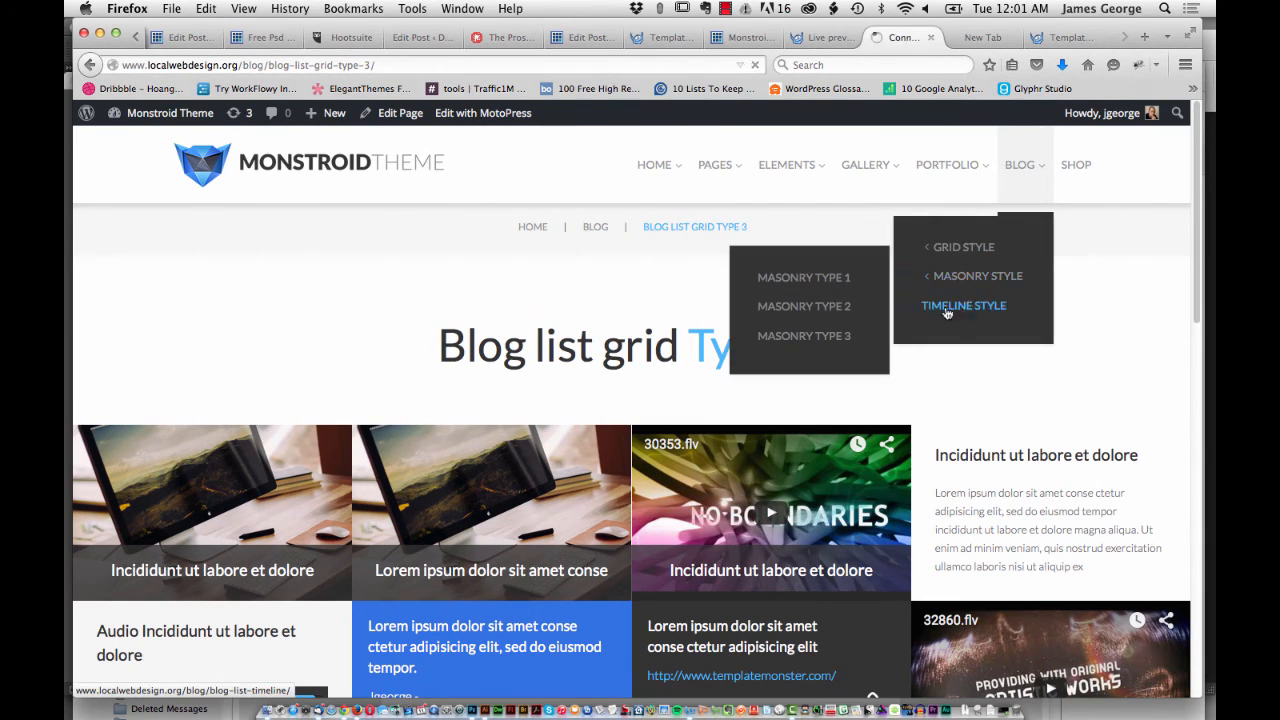
- Show the Blog Timeline Style page with posts along a dated vertical timeline
{"action": "left_click", "coordinate": [908, 318]}
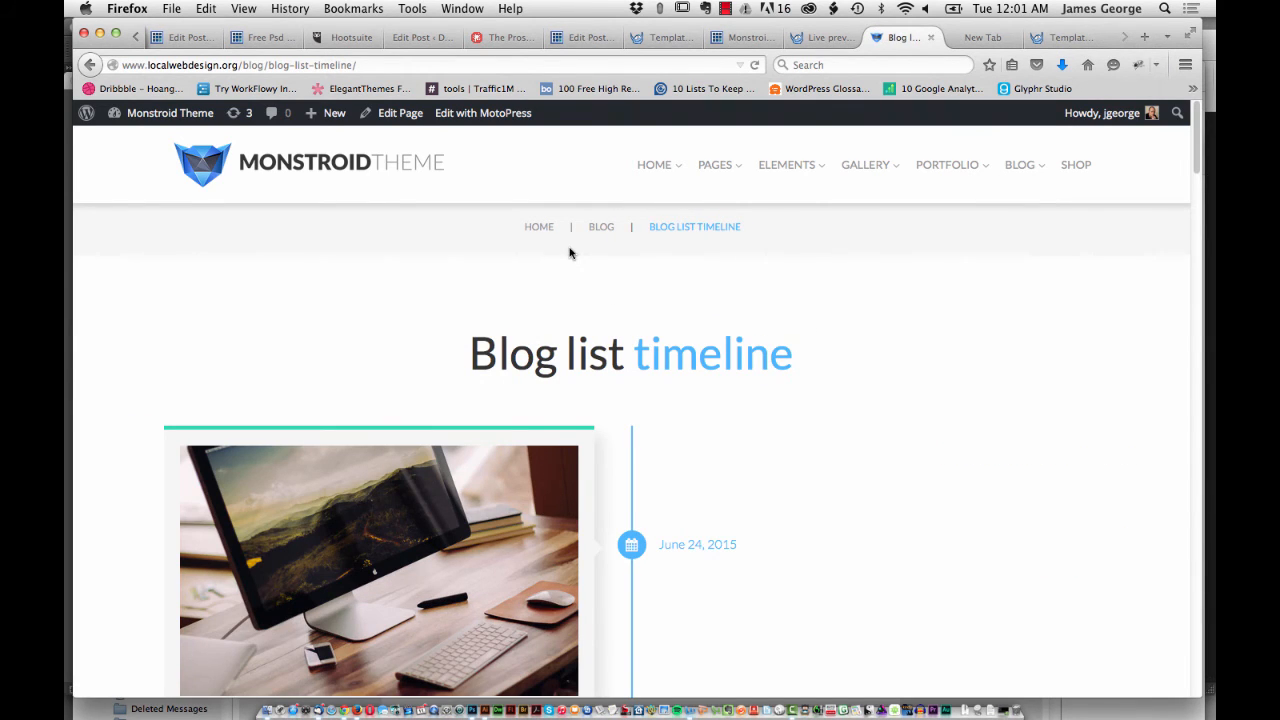
{"action": "scroll", "coordinate": [569, 253], "scroll_direction": "down", "scroll_amount": 4}
{"action": "scroll", "coordinate": [569, 253], "scroll_direction": "down", "scroll_amount": 5}
{"action": "scroll", "coordinate": [569, 253], "scroll_direction": "down", "scroll_amount": 2}
{"action": "scroll", "coordinate": [569, 253], "scroll_direction": "down", "scroll_amount": 4}
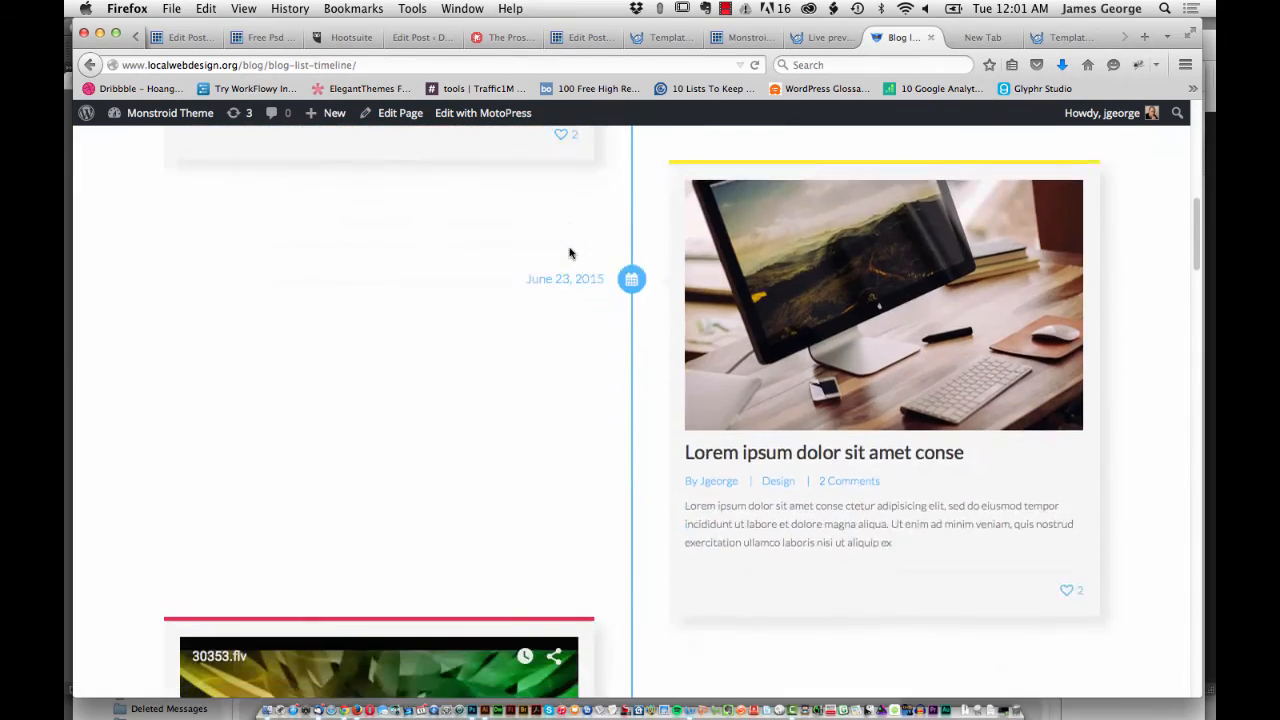
{"action": "scroll", "coordinate": [569, 253], "scroll_direction": "down", "scroll_amount": 5}
{"action": "scroll", "coordinate": [569, 253], "scroll_direction": "down", "scroll_amount": 2}
{"action": "scroll", "coordinate": [569, 253], "scroll_direction": "down", "scroll_amount": 4}
{"action": "scroll", "coordinate": [569, 253], "scroll_direction": "down", "scroll_amount": 5}
{"action": "scroll", "coordinate": [569, 253], "scroll_direction": "down", "scroll_amount": 5}
{"action": "scroll", "coordinate": [569, 253], "scroll_direction": "down", "scroll_amount": 5}
{"action": "scroll", "coordinate": [569, 253], "scroll_direction": "down", "scroll_amount": 5}
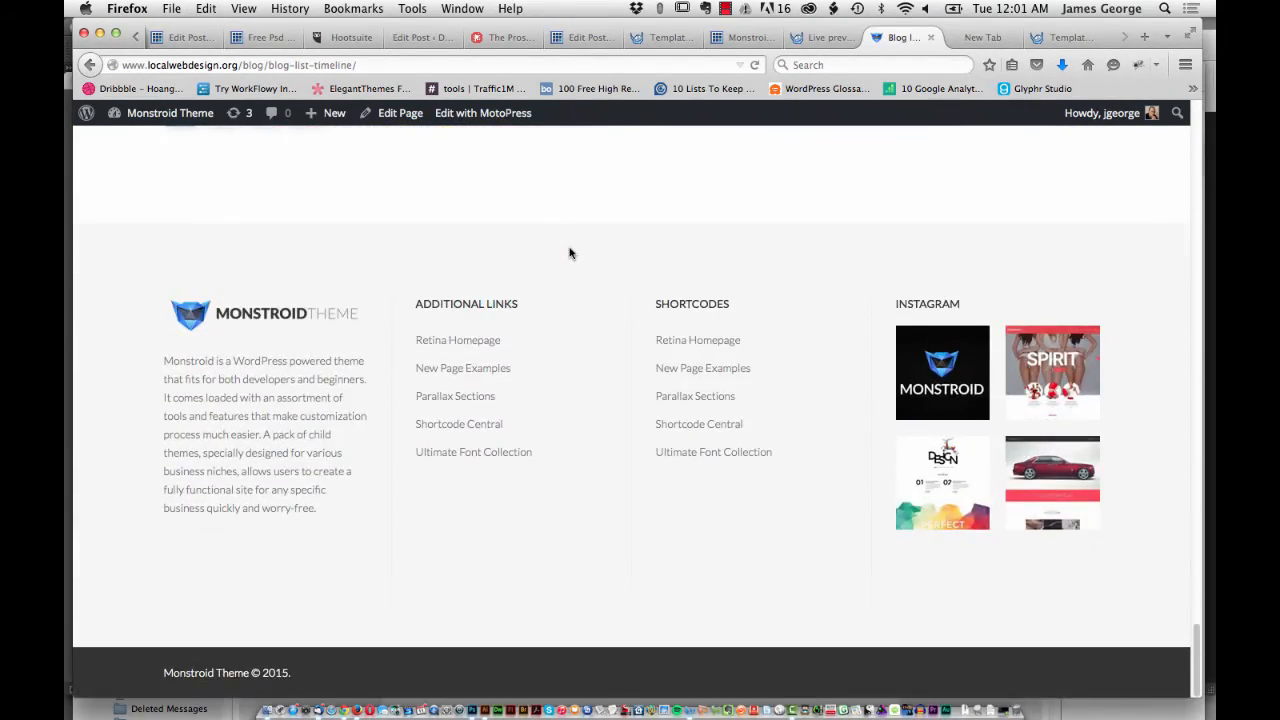
{"action": "scroll", "coordinate": [569, 253], "scroll_direction": "up", "scroll_amount": 10}
{"action": "scroll", "coordinate": [569, 253], "scroll_direction": "up", "scroll_amount": 10}
{"action": "scroll", "coordinate": [569, 253], "scroll_direction": "up", "scroll_amount": 10}
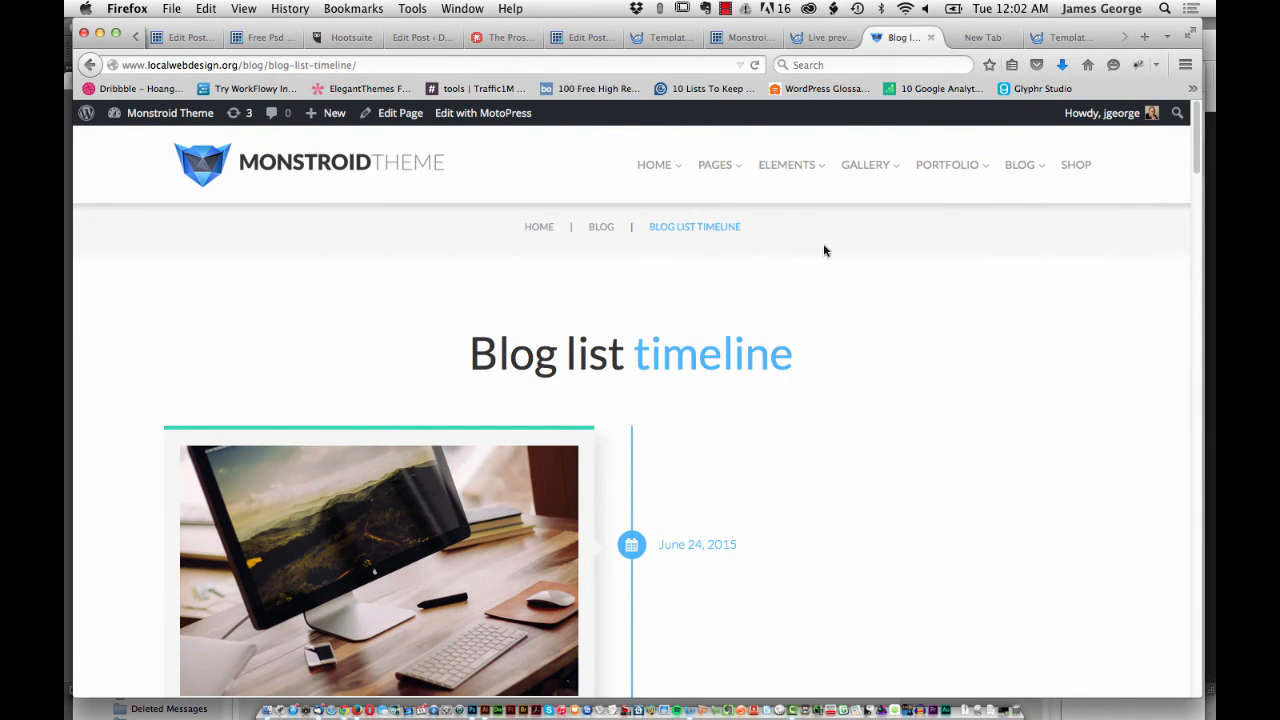
- Show the local Shop home page with its slider, product grid, About store and Testimonials sections
{"action": "left_click", "coordinate": [1086, 166]}
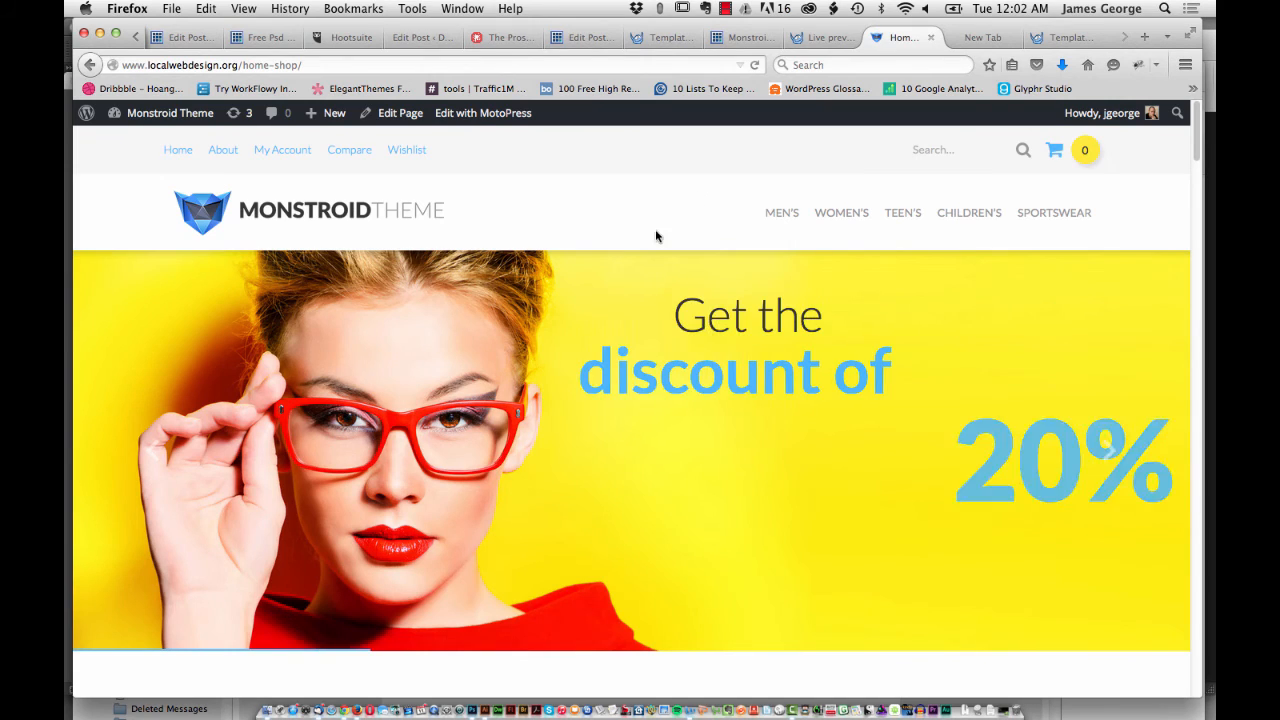
{"action": "scroll", "coordinate": [655, 210], "scroll_direction": "down", "scroll_amount": 3}
{"action": "scroll", "coordinate": [658, 216], "scroll_direction": "down", "scroll_amount": 5}
{"action": "scroll", "coordinate": [658, 216], "scroll_direction": "down", "scroll_amount": 3}
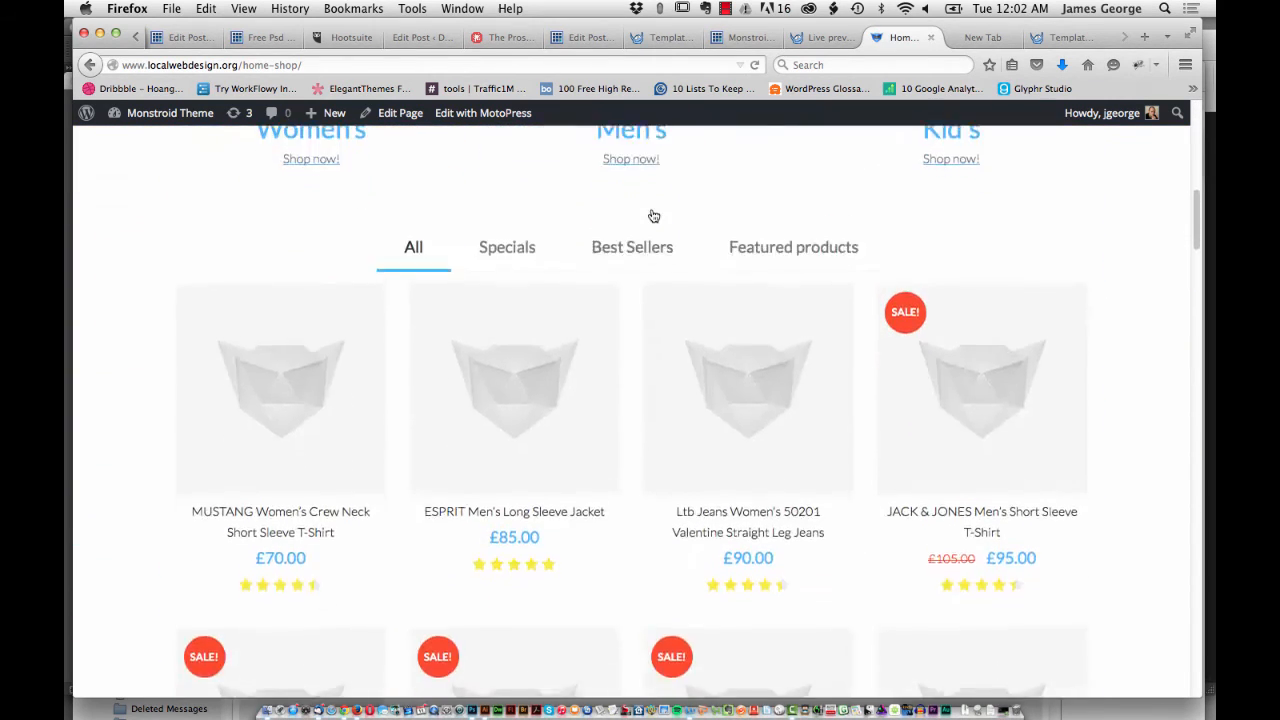
{"action": "scroll", "coordinate": [655, 215], "scroll_direction": "down", "scroll_amount": 4}
{"action": "scroll", "coordinate": [651, 214], "scroll_direction": "down", "scroll_amount": 4}
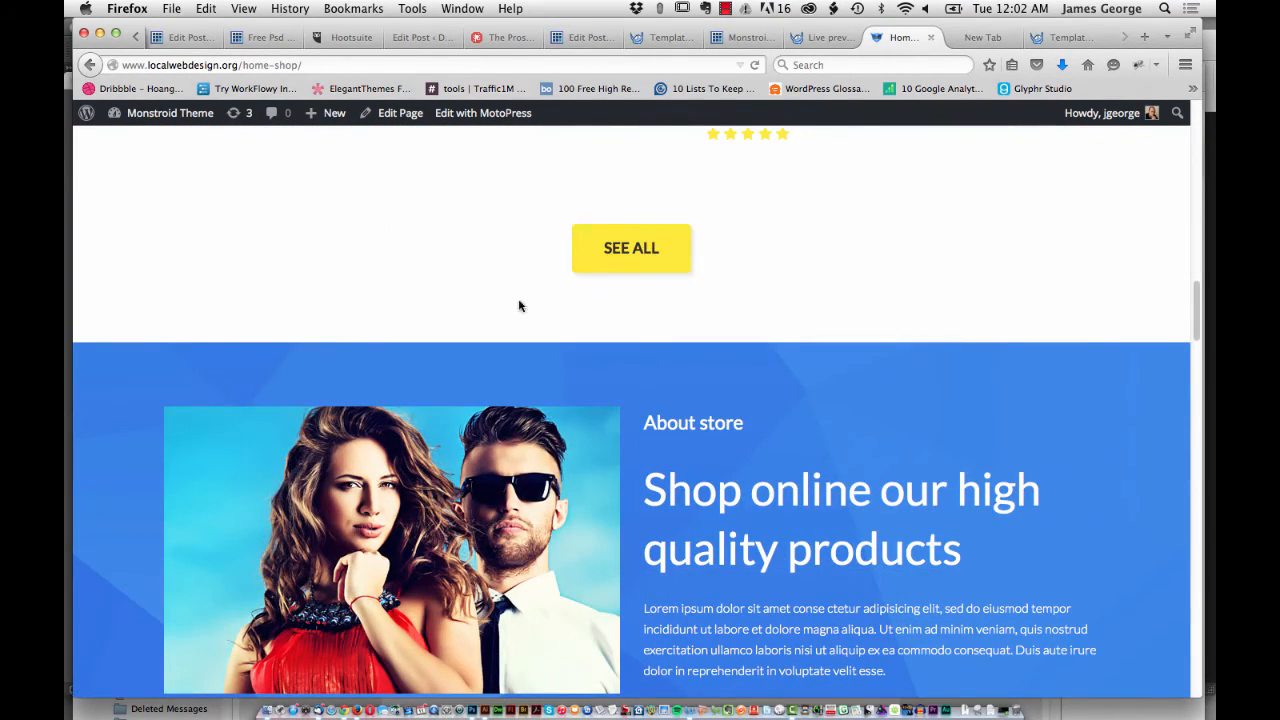
{"action": "scroll", "coordinate": [350, 302], "scroll_direction": "down", "scroll_amount": 5}
{"action": "scroll", "coordinate": [350, 302], "scroll_direction": "down", "scroll_amount": 3}
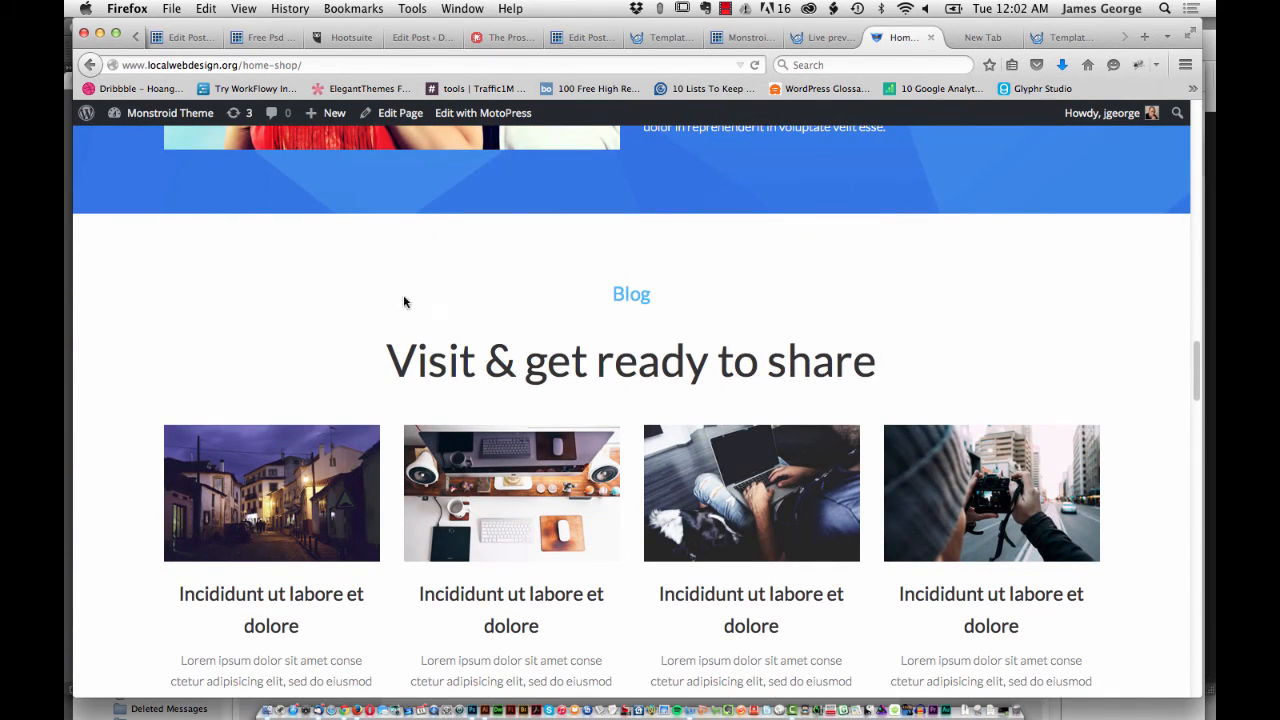
{"action": "scroll", "coordinate": [378, 270], "scroll_direction": "down", "scroll_amount": 2}
{"action": "scroll", "coordinate": [378, 269], "scroll_direction": "down", "scroll_amount": 5}
{"action": "scroll", "coordinate": [378, 269], "scroll_direction": "down", "scroll_amount": 3}
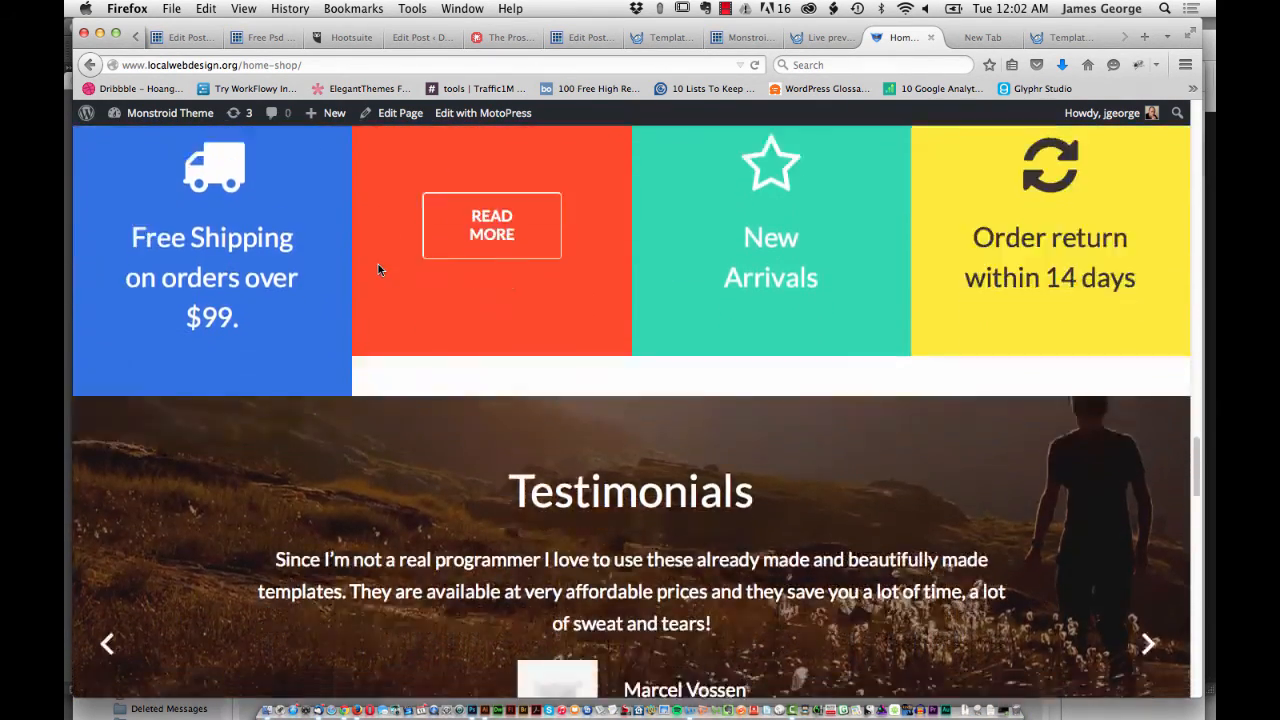
{"action": "scroll", "coordinate": [378, 269], "scroll_direction": "down", "scroll_amount": 3}
{"action": "scroll", "coordinate": [378, 269], "scroll_direction": "down", "scroll_amount": 2}
{"action": "scroll", "coordinate": [378, 269], "scroll_direction": "down", "scroll_amount": 2}
{"action": "scroll", "coordinate": [378, 269], "scroll_direction": "down", "scroll_amount": 5}
{"action": "scroll", "coordinate": [378, 269], "scroll_direction": "up", "scroll_amount": 5}
{"action": "scroll", "coordinate": [378, 264], "scroll_direction": "up", "scroll_amount": 10}
{"action": "scroll", "coordinate": [378, 264], "scroll_direction": "up", "scroll_amount": 5}
{"action": "scroll", "coordinate": [383, 265], "scroll_direction": "up", "scroll_amount": 3}
{"action": "scroll", "coordinate": [383, 265], "scroll_direction": "up", "scroll_amount": 5}
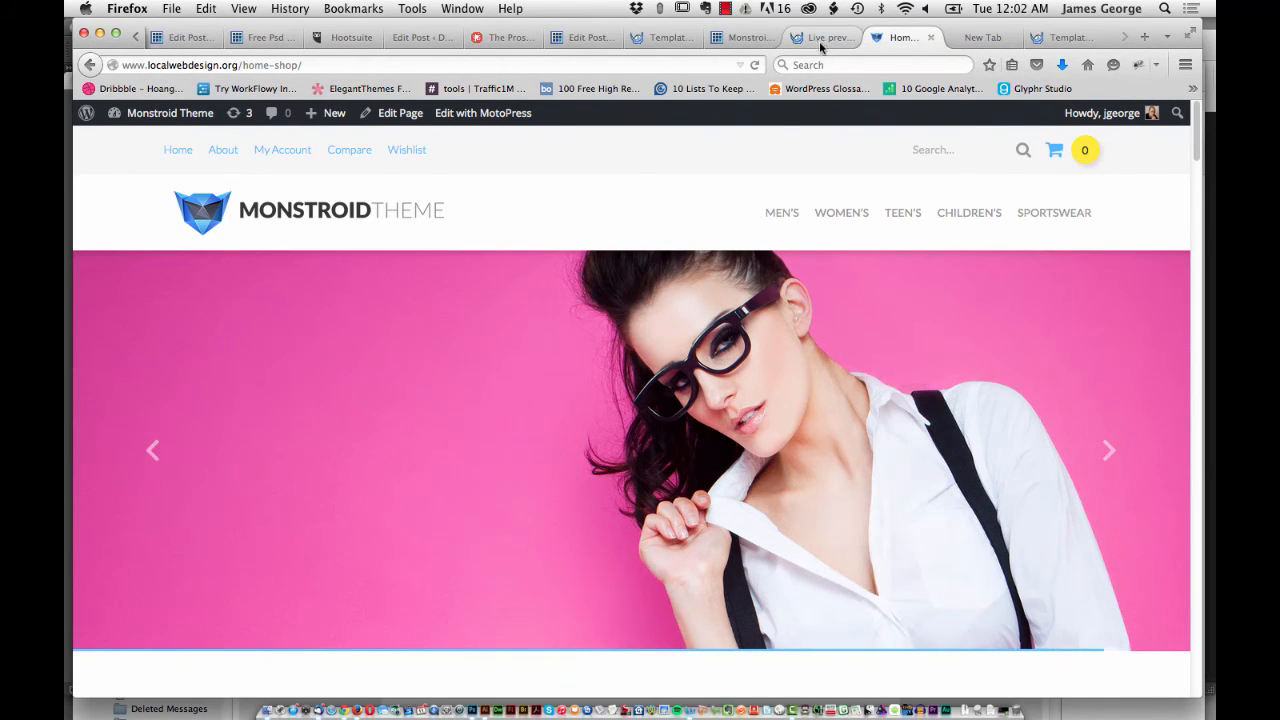
{"action": "scroll", "coordinate": [563, 194], "scroll_direction": "down", "scroll_amount": 5}
{"action": "scroll", "coordinate": [590, 170], "scroll_direction": "down", "scroll_amount": 3}
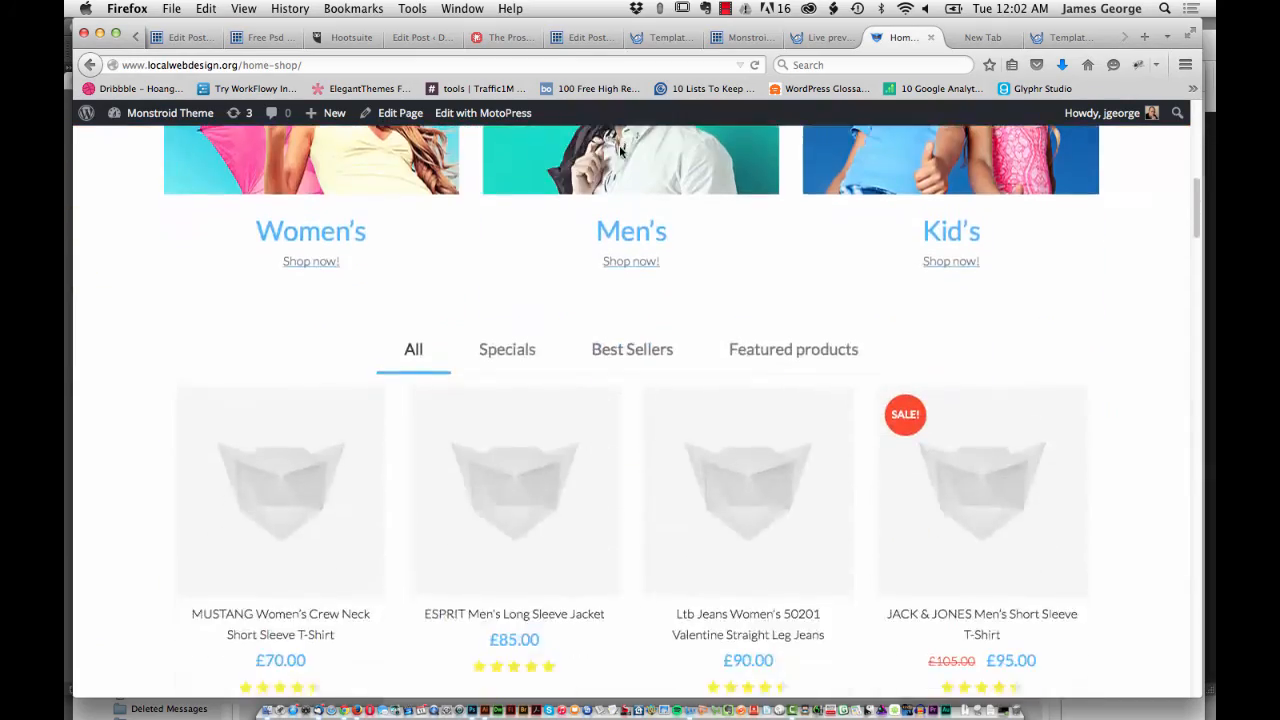
{"action": "scroll", "coordinate": [620, 152], "scroll_direction": "down", "scroll_amount": 3}
{"action": "scroll", "coordinate": [619, 152], "scroll_direction": "down", "scroll_amount": 5}
{"action": "scroll", "coordinate": [619, 150], "scroll_direction": "down", "scroll_amount": 4}
{"action": "scroll", "coordinate": [619, 146], "scroll_direction": "down", "scroll_amount": 4}
{"action": "scroll", "coordinate": [619, 144], "scroll_direction": "down", "scroll_amount": 4}
{"action": "scroll", "coordinate": [640, 257], "scroll_direction": "up", "scroll_amount": 5}
{"action": "scroll", "coordinate": [646, 256], "scroll_direction": "up", "scroll_amount": 5}
{"action": "scroll", "coordinate": [646, 256], "scroll_direction": "up", "scroll_amount": 5}
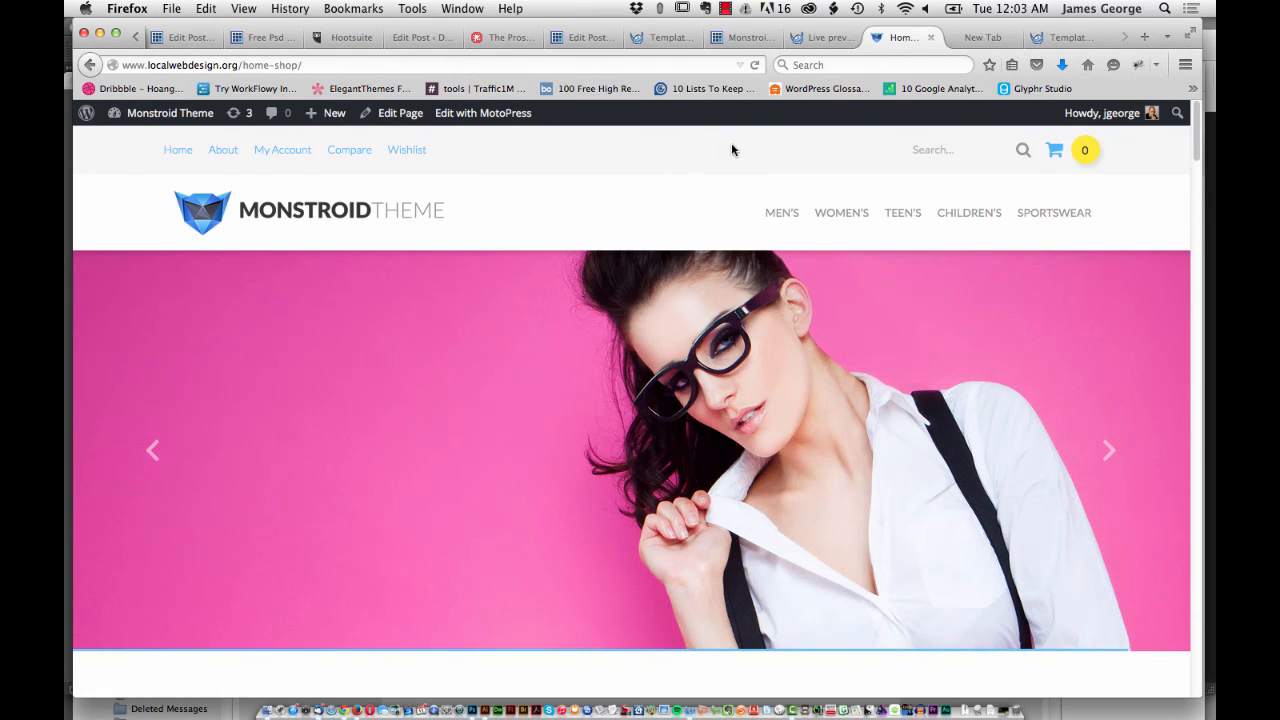
{"action": "scroll", "coordinate": [732, 186], "scroll_direction": "down", "scroll_amount": 2}
{"action": "scroll", "coordinate": [732, 186], "scroll_direction": "down", "scroll_amount": 5}
{"action": "scroll", "coordinate": [732, 186], "scroll_direction": "down", "scroll_amount": 5}
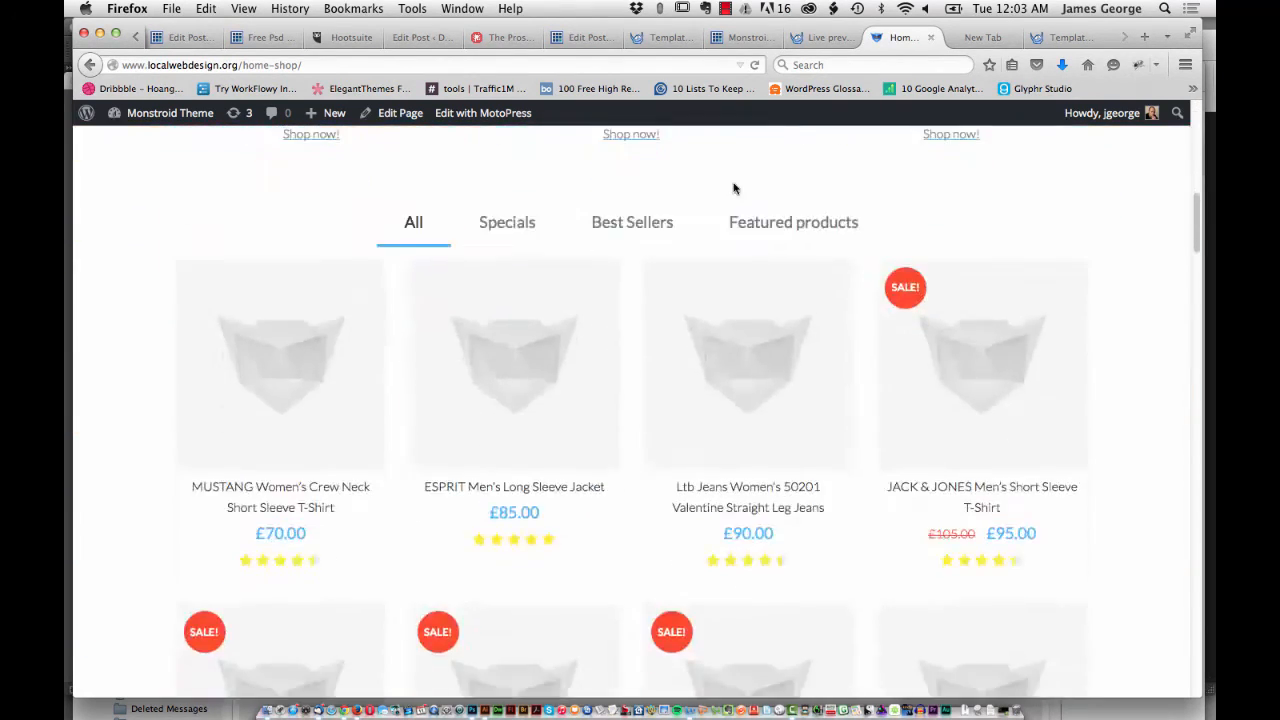
{"action": "scroll", "coordinate": [734, 188], "scroll_direction": "down", "scroll_amount": 5}
{"action": "scroll", "coordinate": [734, 188], "scroll_direction": "down", "scroll_amount": 5}
{"action": "scroll", "coordinate": [734, 188], "scroll_direction": "down", "scroll_amount": 5}
{"action": "scroll", "coordinate": [734, 188], "scroll_direction": "down", "scroll_amount": 5}
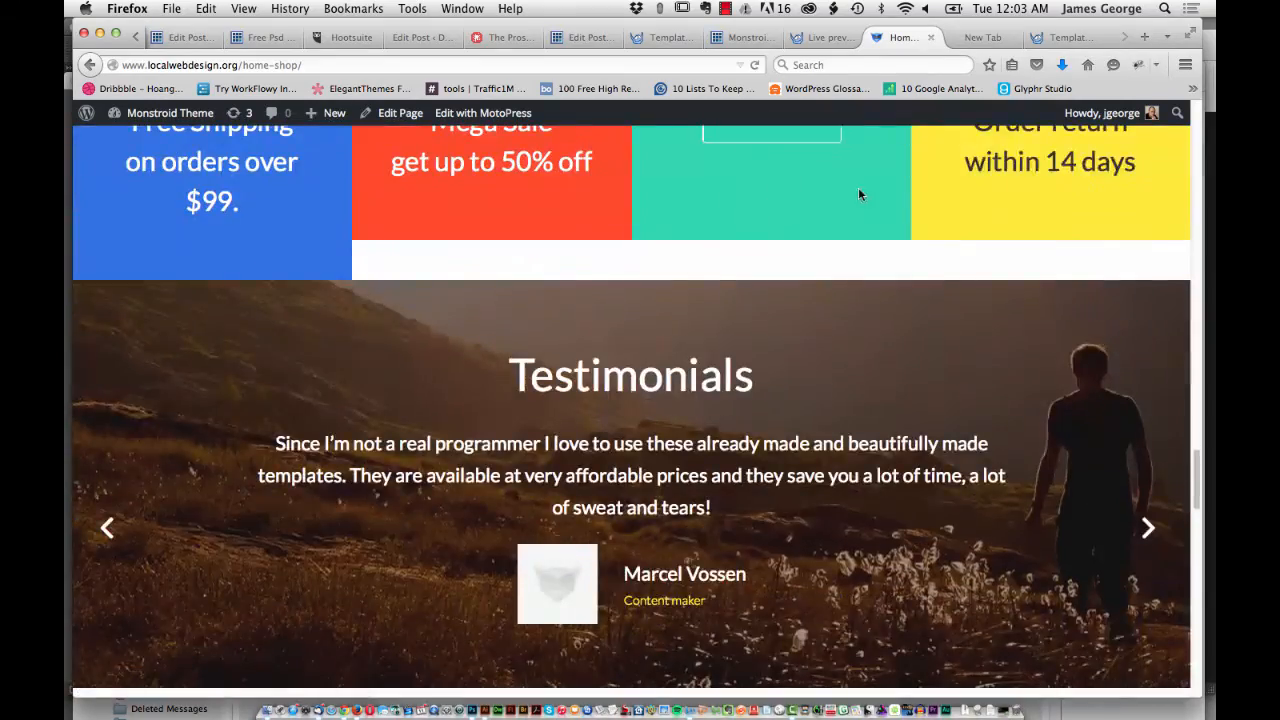
{"action": "scroll", "coordinate": [899, 190], "scroll_direction": "up", "scroll_amount": 5}
{"action": "scroll", "coordinate": [835, 280], "scroll_direction": "up", "scroll_amount": 5}
{"action": "scroll", "coordinate": [837, 281], "scroll_direction": "up", "scroll_amount": 5}
{"action": "scroll", "coordinate": [840, 282], "scroll_direction": "up", "scroll_amount": 3}
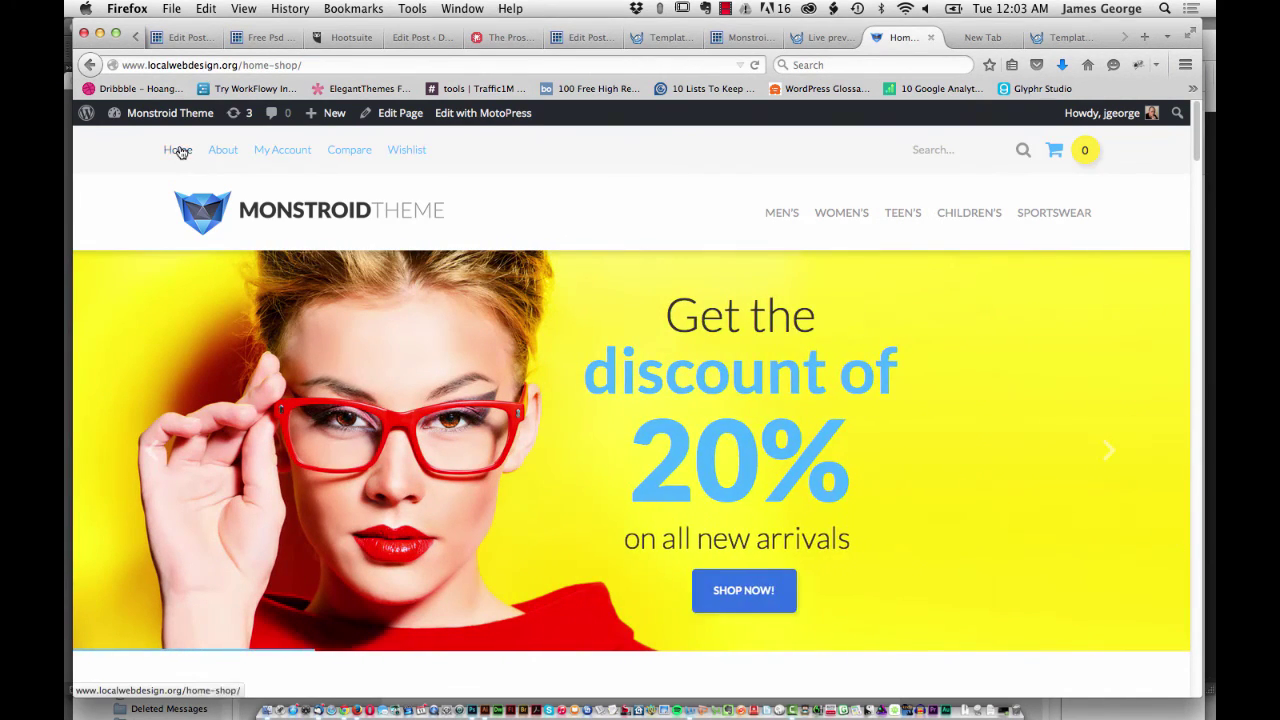
{"action": "left_click", "coordinate": [181, 152]}
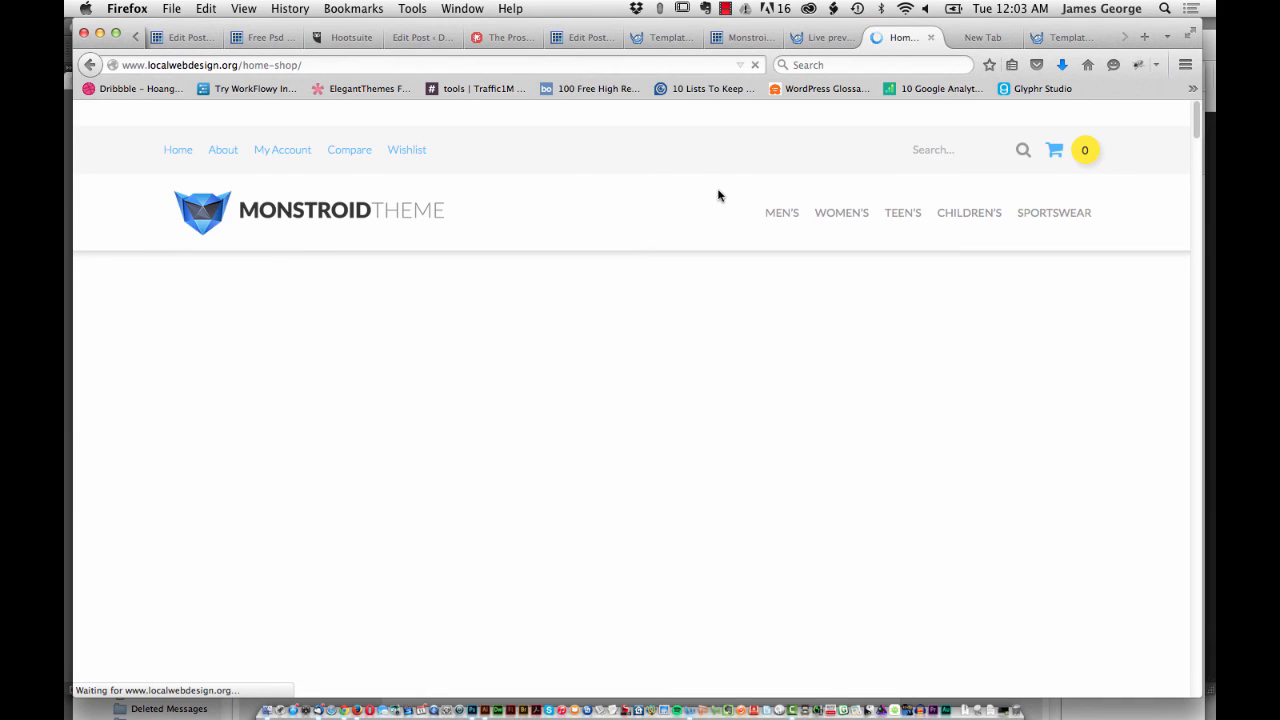